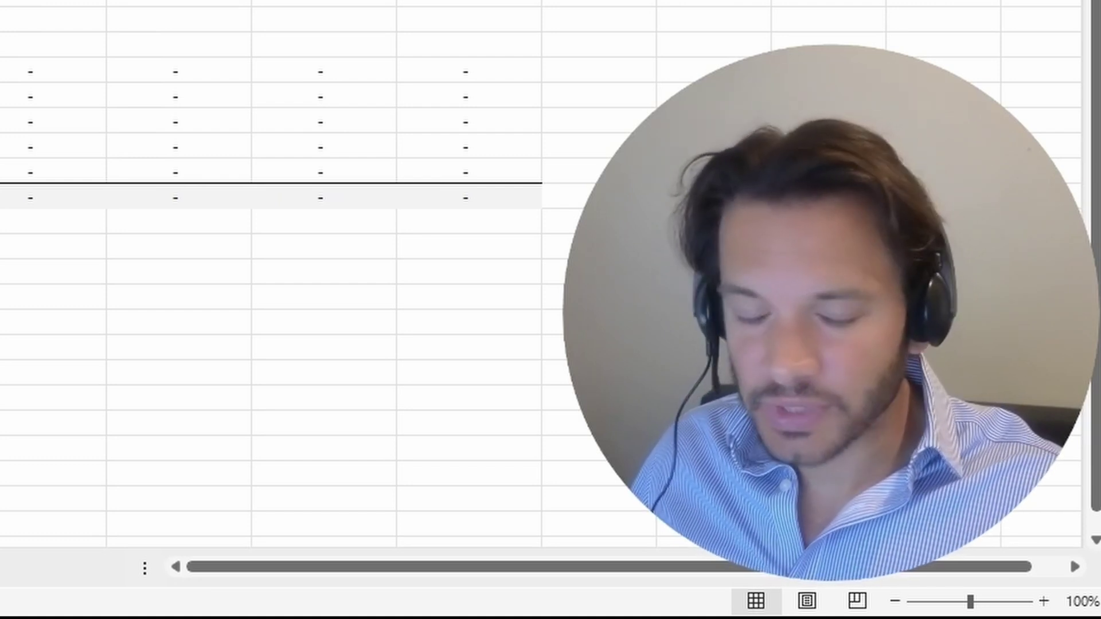
# - Enter the heading 'Debt Repayments' in B56 below the IRR box
pyautogui.scroll(-3, 270, 287)
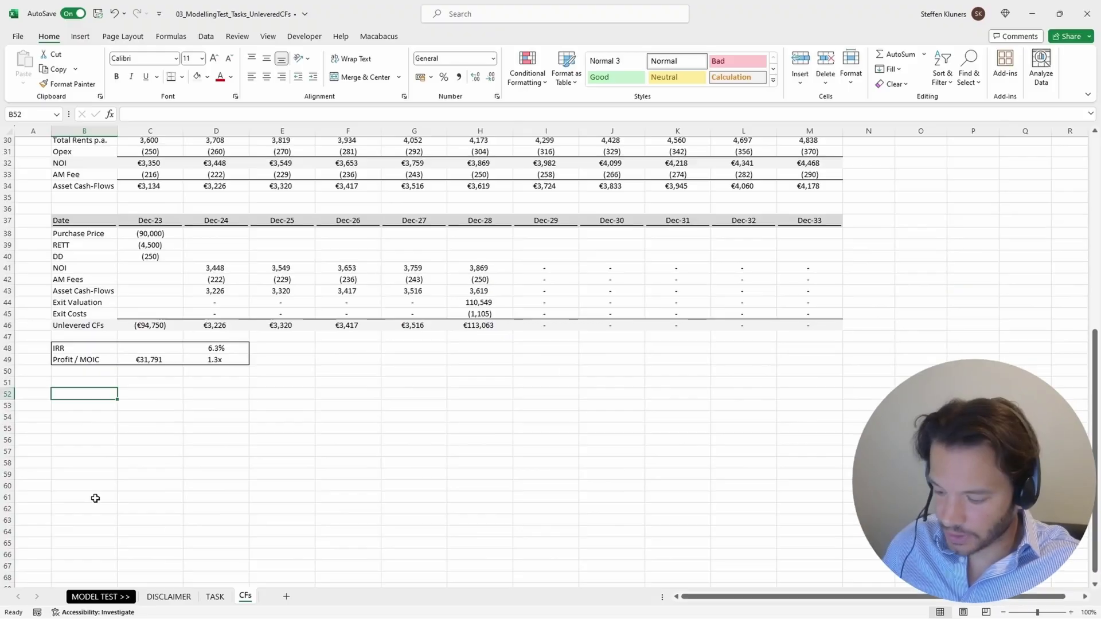
pyautogui.press('Down')
pyautogui.press('Down')
pyautogui.press('Down')
pyautogui.press('Down')
pyautogui.write('Debt')
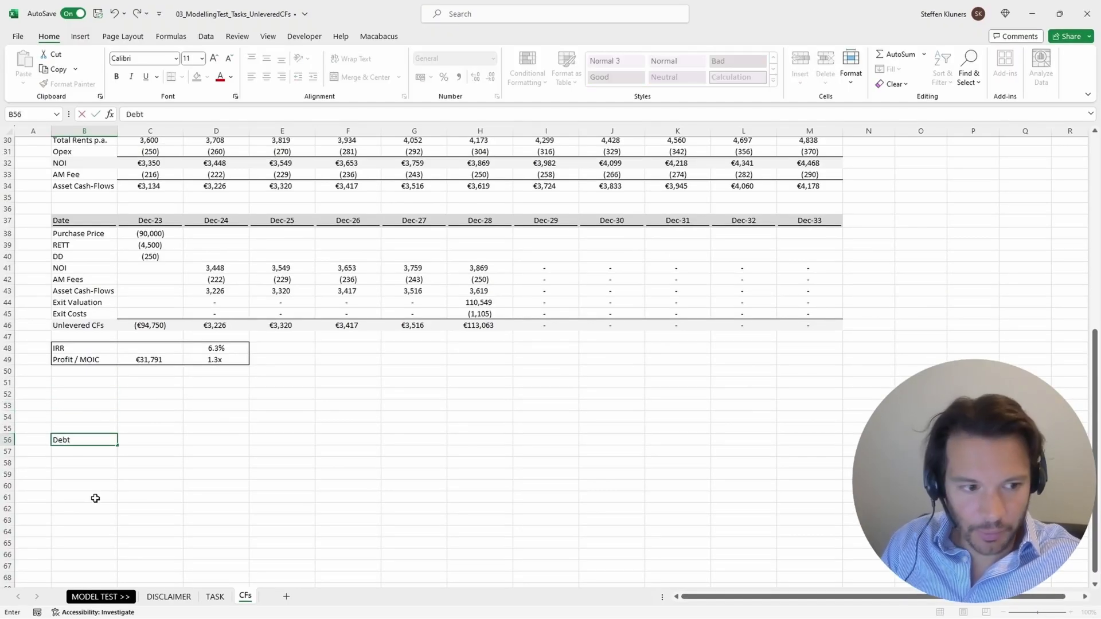
pyautogui.write(' Repayments')
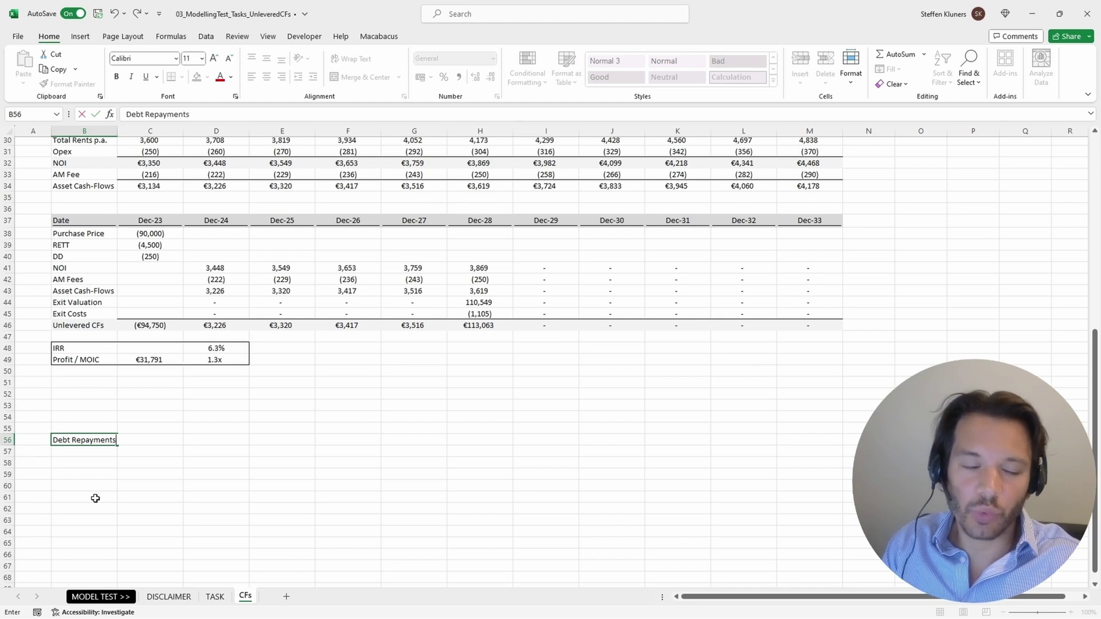
pyautogui.press('Return')
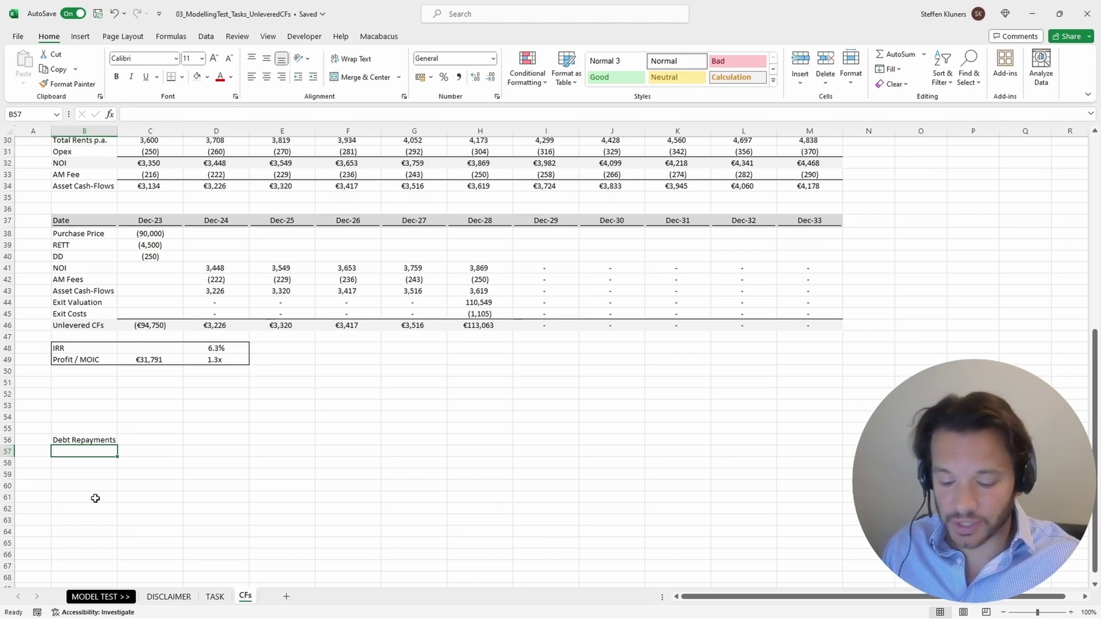
# - Begin typing the 'Debt Drawdown' label in B57
pyautogui.moveTo(93, 452); pyautogui.dragTo(150, 451)
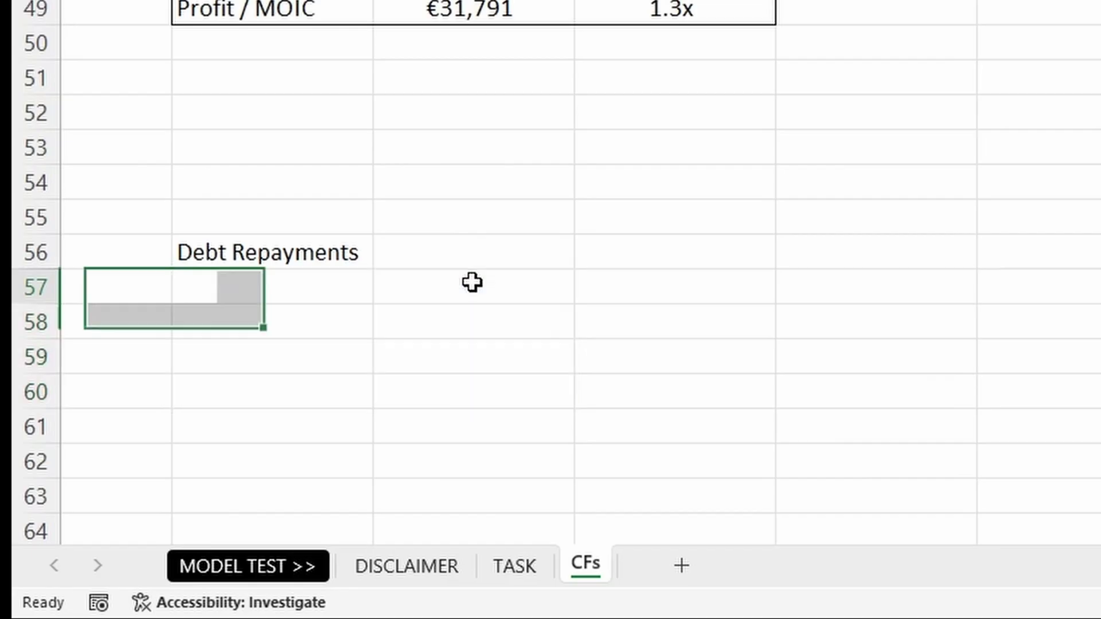
pyautogui.press('Right')
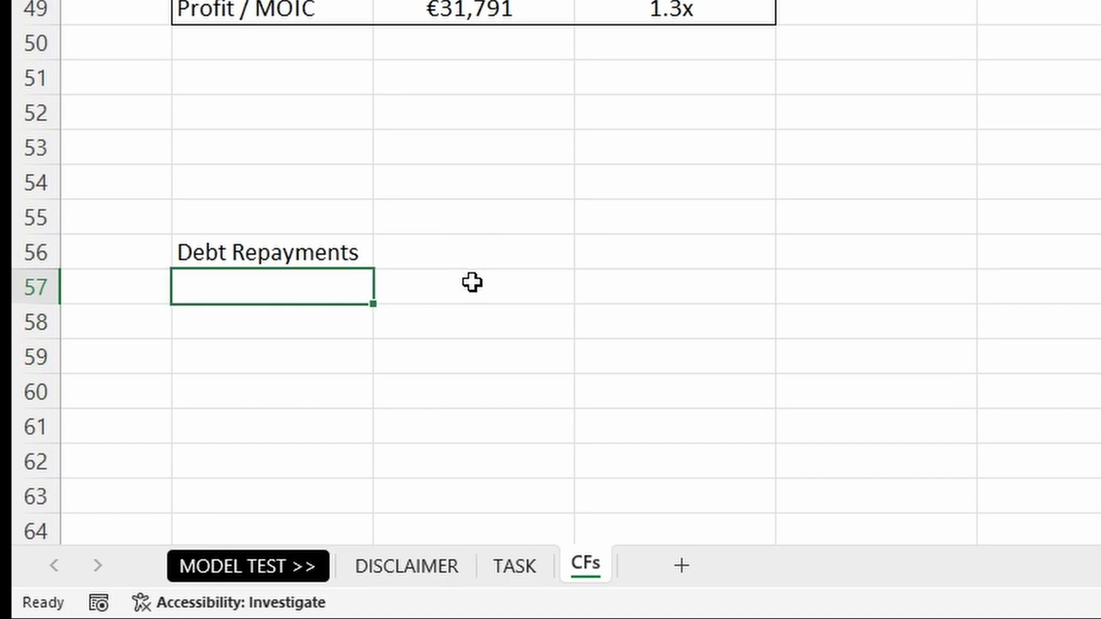
pyautogui.write('Debt Dra')
pyautogui.write('wdo')
# - Finish the 'Debt Drawdown' label in B57 and discard an unfinished IF formula in C57
pyautogui.press('BackSpace')
pyautogui.write('down')
pyautogui.press('Tab')
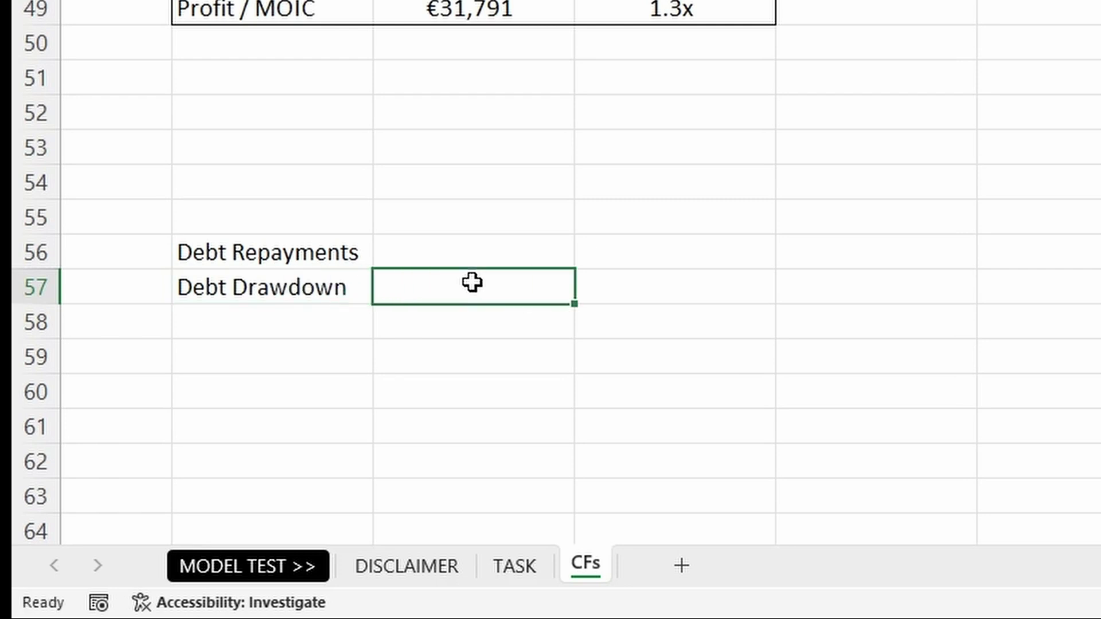
pyautogui.write('=')
pyautogui.write('if(')
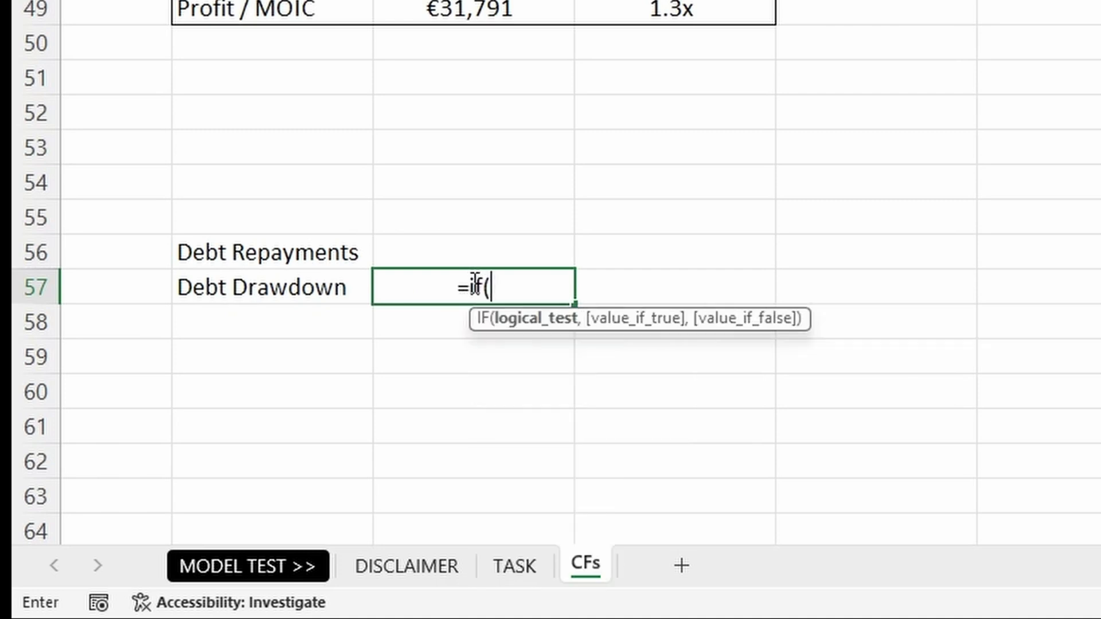
pyautogui.press('Right')
pyautogui.press('Up')
pyautogui.press('Escape')
# - Start the C57 drawdown formula by multiplying the LTC input in F11
pyautogui.write('=')
pyautogui.press('Right')
pyautogui.press('Right')
pyautogui.press('Up')
pyautogui.press('Up')
pyautogui.press('Up')
pyautogui.press('Up')
pyautogui.press('Up')
pyautogui.press('Up')
pyautogui.press('Up')
pyautogui.press('Up')
pyautogui.press('Up')
pyautogui.press('Up')
pyautogui.press('Up')
pyautogui.press('Up')
pyautogui.press('Up')
pyautogui.press('Up')
pyautogui.press('Up')
pyautogui.press('Up')
pyautogui.press('Up')
pyautogui.press('Up')
pyautogui.press('Up')
pyautogui.press('Up')
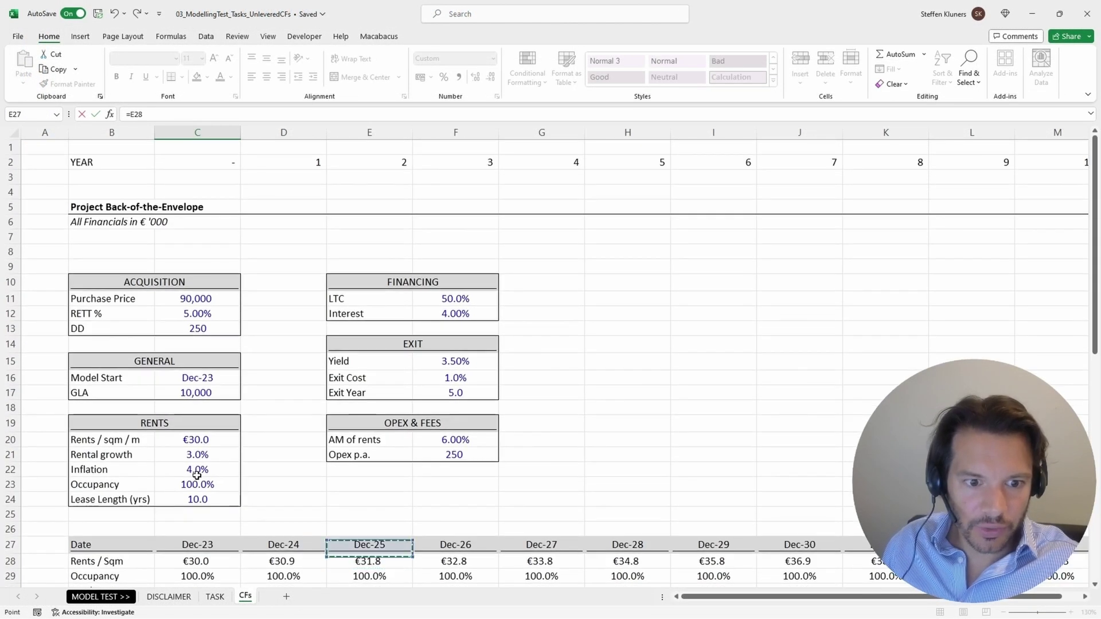
pyautogui.press('Up')
pyautogui.press('Up')
pyautogui.press('Up')
pyautogui.press('Up')
pyautogui.press('Up')
pyautogui.press('Up')
pyautogui.press('Up')
pyautogui.press('Up')
pyautogui.press('Up')
pyautogui.press('Up')
pyautogui.press('Up')
pyautogui.press('Up')
pyautogui.press('Up')
pyautogui.press('Up')
pyautogui.press('Up')
pyautogui.press('Up')
pyautogui.press('Right')
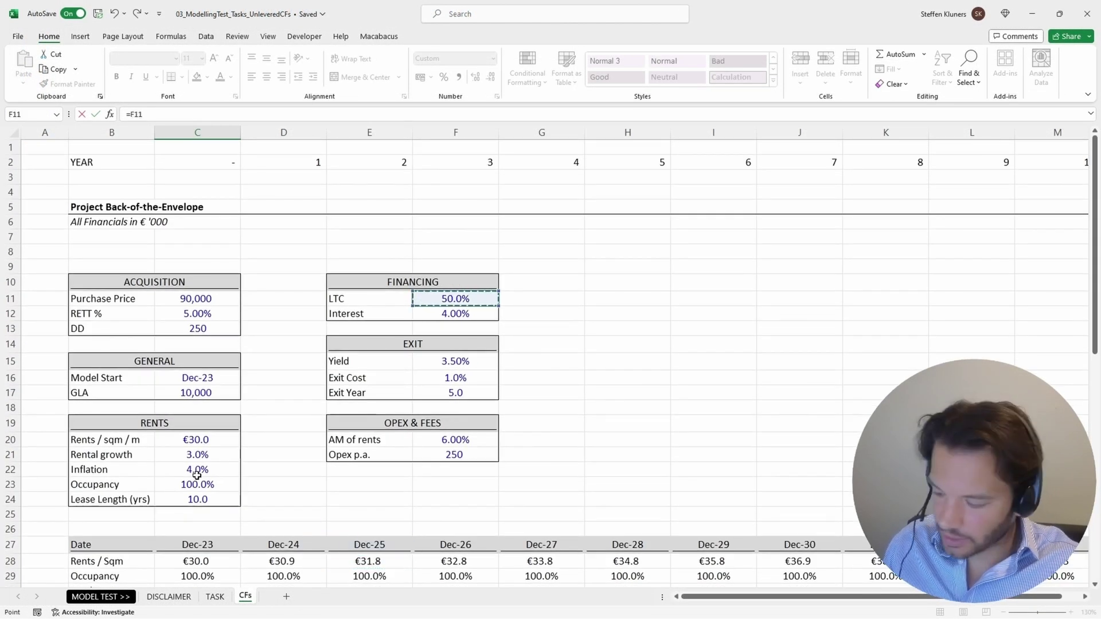
pyautogui.write('*')
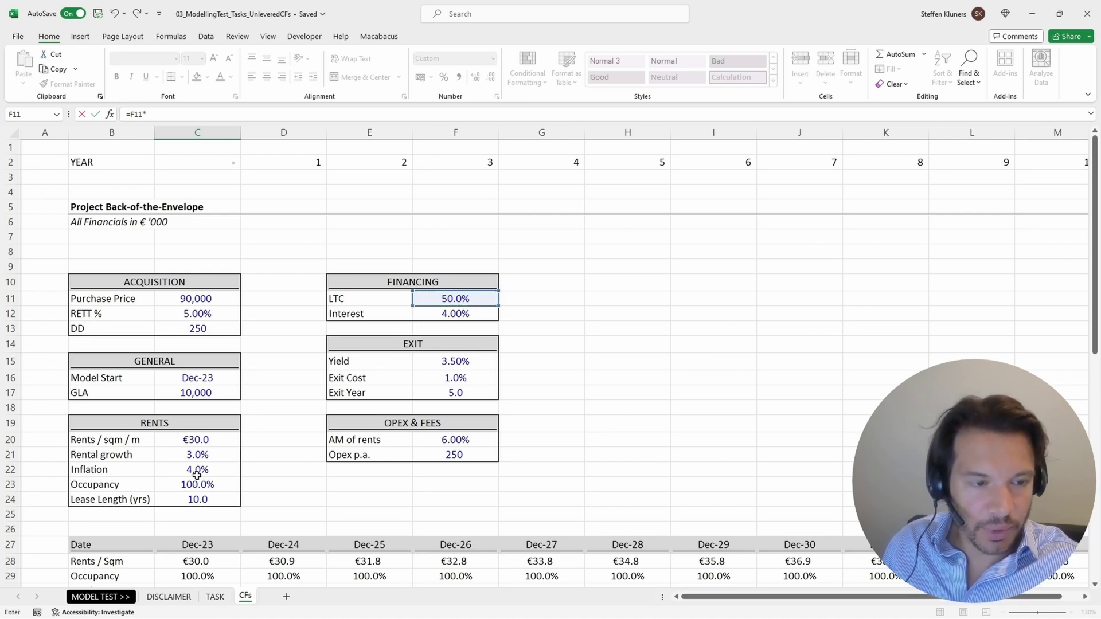
pyautogui.press('Down')
pyautogui.press('Down')
pyautogui.press('Left')
pyautogui.press('Up')
pyautogui.press('Up')
pyautogui.press('Up')
pyautogui.press('Up')
pyautogui.press('Up')
pyautogui.press('Up')
pyautogui.press('Up')
pyautogui.press('Up')
pyautogui.press('Up')
pyautogui.press('Up')
pyautogui.press('Up')
pyautogui.press('Up')
pyautogui.press('Up')
pyautogui.press('Up')
pyautogui.press('Up')
pyautogui.press('Up')
pyautogui.press('Up')
pyautogui.press('Up')
pyautogui.press('Up')
pyautogui.press('Up')
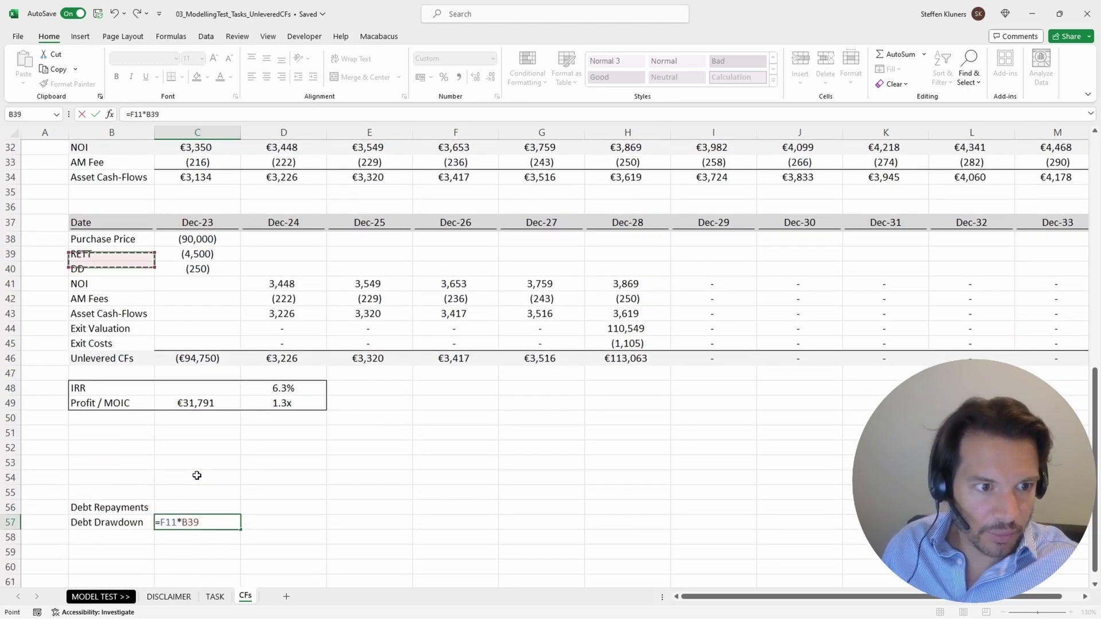
pyautogui.press('Up')
pyautogui.press('Right')
pyautogui.press('BackSpace')
pyautogui.press('BackSpace')
pyautogui.press('BackSpace')
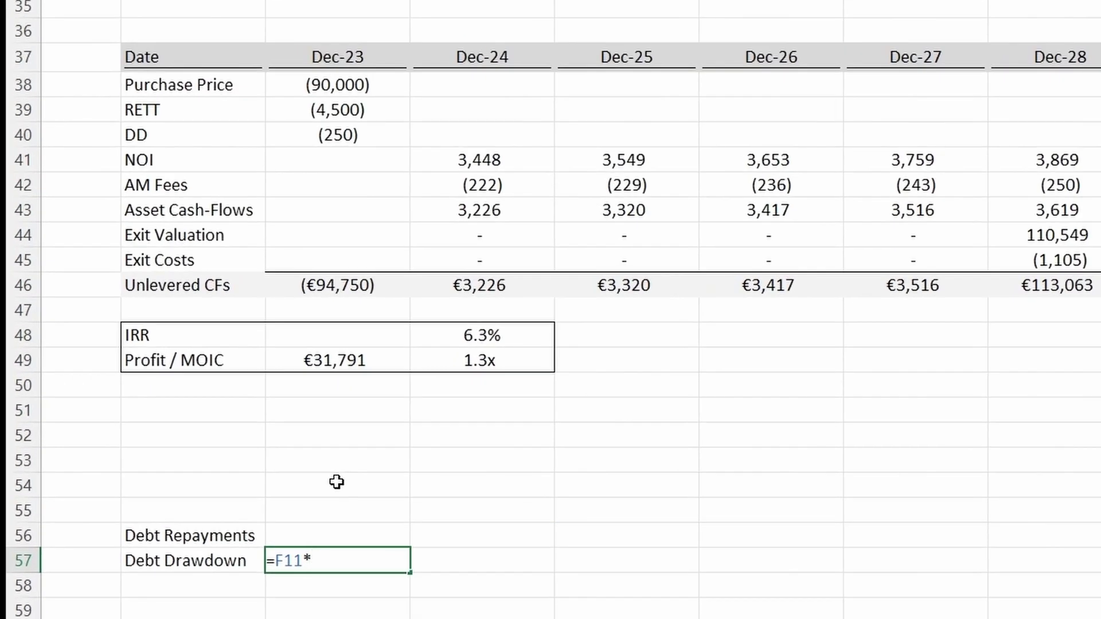
# - Complete C57 as =F11*(C38+C39+C40)*-1, giving 47,375
pyautogui.write('(')
pyautogui.press('Up')
pyautogui.press('Up')
pyautogui.press('Up')
pyautogui.press('Up')
pyautogui.press('Up')
pyautogui.press('Up')
pyautogui.press('Up')
pyautogui.press('Up')
pyautogui.press('Up')
pyautogui.press('Up')
pyautogui.press('Up')
pyautogui.press('Up')
pyautogui.press('Up')
pyautogui.press('Up')
pyautogui.press('Up')
pyautogui.press('Up')
pyautogui.press('Up')
pyautogui.press('Up')
pyautogui.press('Up')
pyautogui.press('Up')
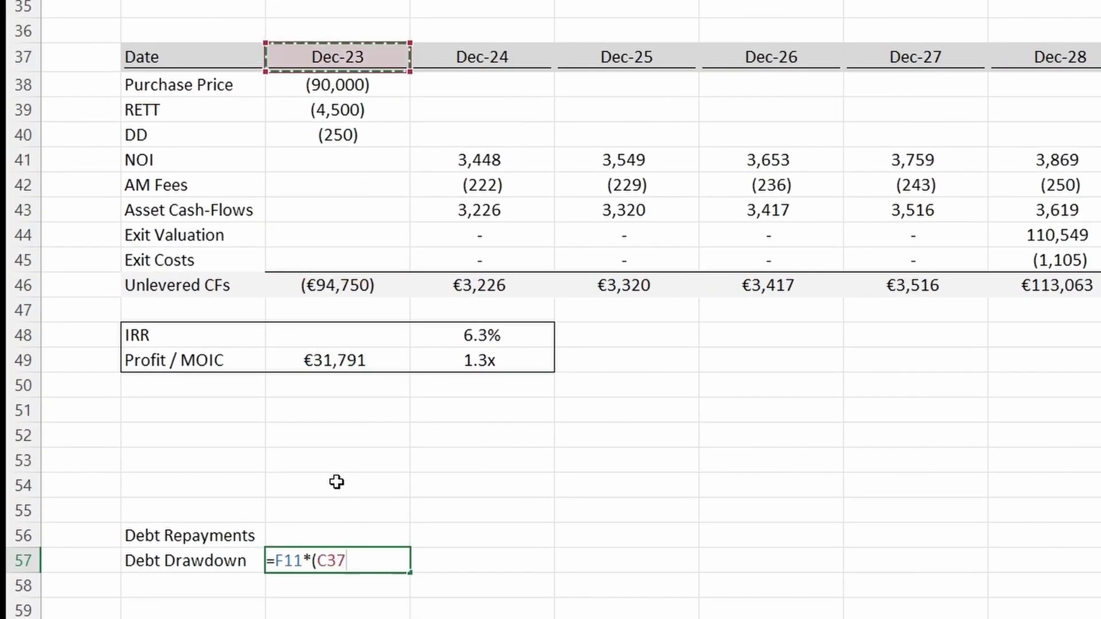
pyautogui.press('Down')
pyautogui.write('+')
pyautogui.press('Up')
pyautogui.press('Up')
pyautogui.press('Up')
pyautogui.press('Up')
pyautogui.press('Up')
pyautogui.press('Up')
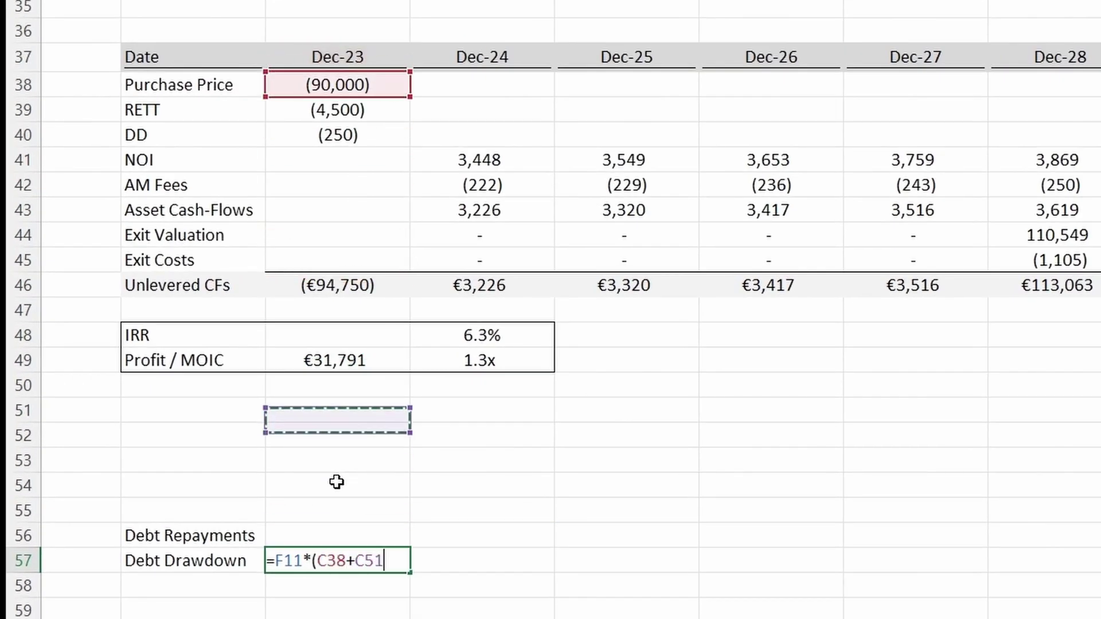
pyautogui.press('Up')
pyautogui.press('Up')
pyautogui.press('Up')
pyautogui.press('Up')
pyautogui.press('Up')
pyautogui.press('Up')
pyautogui.press('Up')
pyautogui.press('Up')
pyautogui.press('Up')
pyautogui.press('Up')
pyautogui.press('Up')
pyautogui.press('Up')
pyautogui.write('+')
pyautogui.press('Up')
# - Review the drawdown formula and confirm it unchanged
pyautogui.press('Up')
pyautogui.press('Up')
pyautogui.press('Up')
pyautogui.press('Up')
pyautogui.press('Up')
pyautogui.press('Up')
pyautogui.press('Up')
pyautogui.press('Up')
pyautogui.press('Up')
pyautogui.press('Up')
pyautogui.press('Up')
pyautogui.press('Up')
pyautogui.press('Up')
pyautogui.press('Up')
pyautogui.press('Up')
pyautogui.press('Up')
pyautogui.press('Up')
pyautogui.press('Down')
pyautogui.write(')*-1')
pyautogui.press('Return')
pyautogui.press('Up')
pyautogui.press('Left')
pyautogui.press('Right')
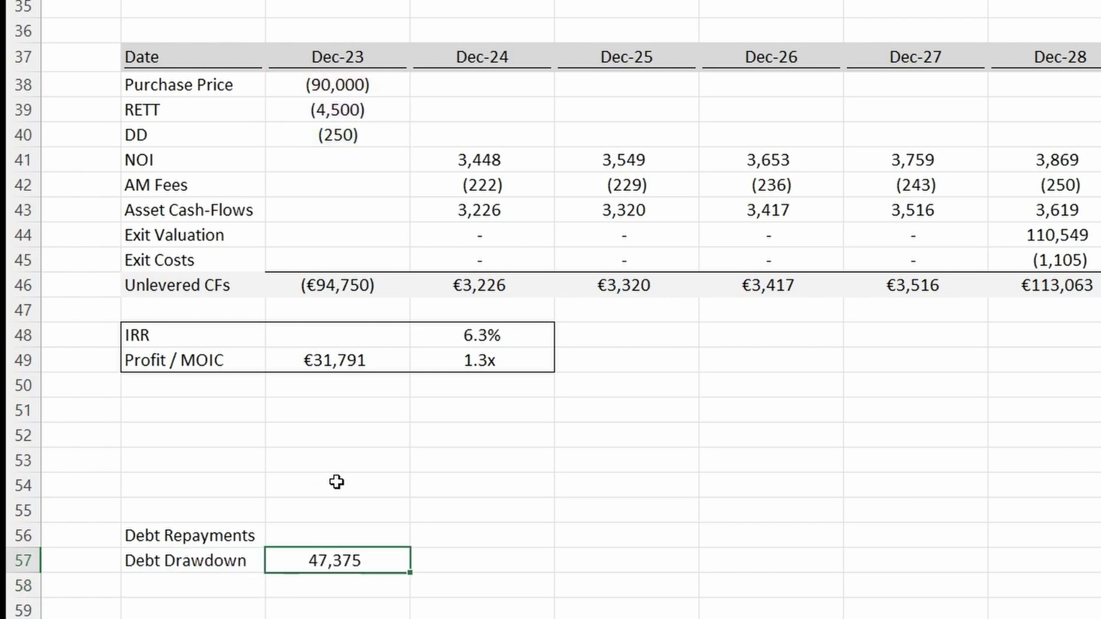
pyautogui.press('F2')
pyautogui.press('Escape')
pyautogui.press('F2')
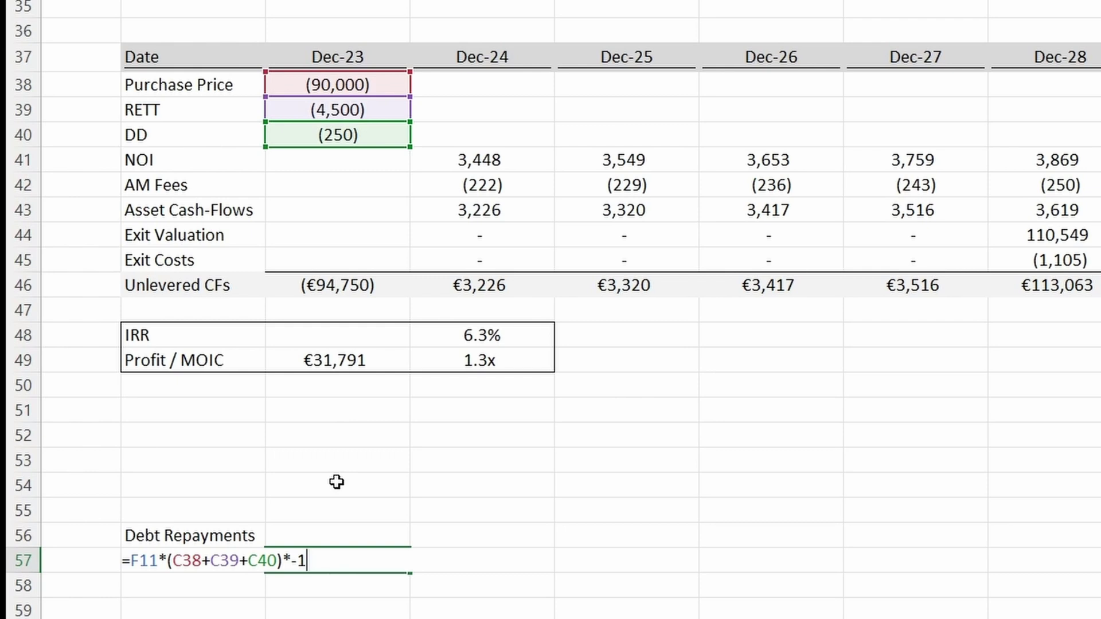
pyautogui.hotkey('ctrl', 'Return')
pyautogui.scroll(-3, 344, 471)
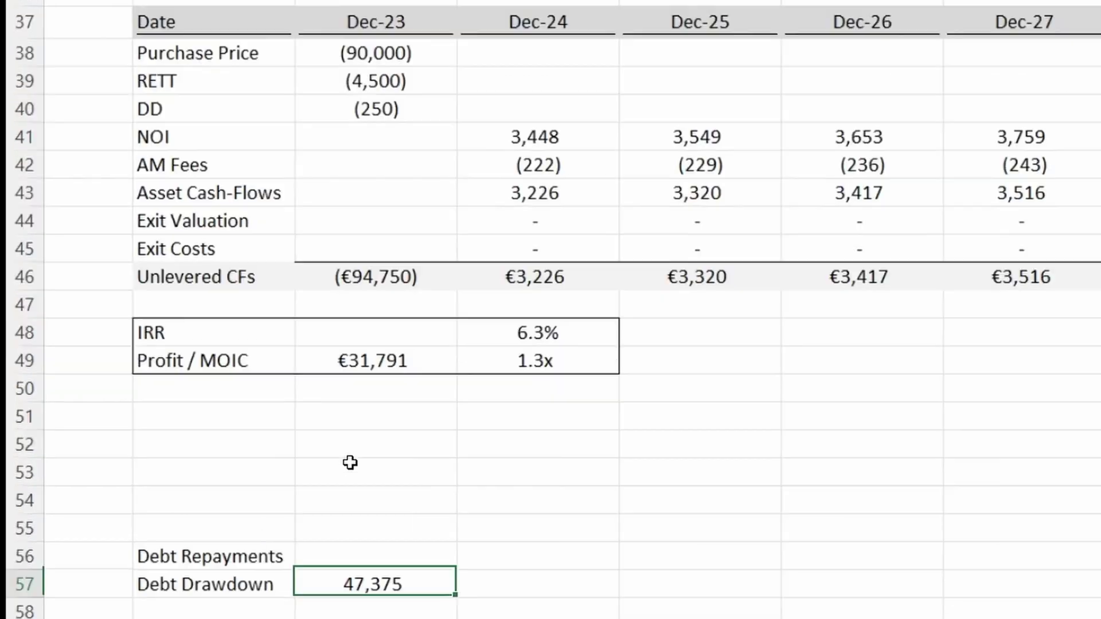
pyautogui.press('F2')
pyautogui.scroll(-2, 358, 474)
# - Add a BoP row in B58 with C58 linked to the drawdown (=C57)
pyautogui.press('Escape')
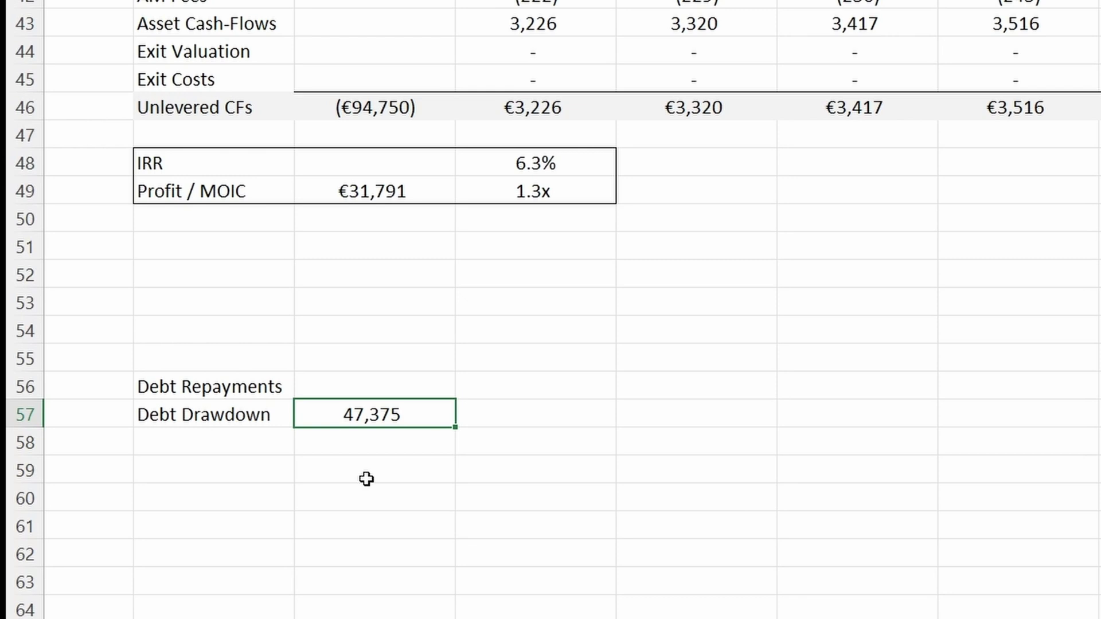
pyautogui.press('Left')
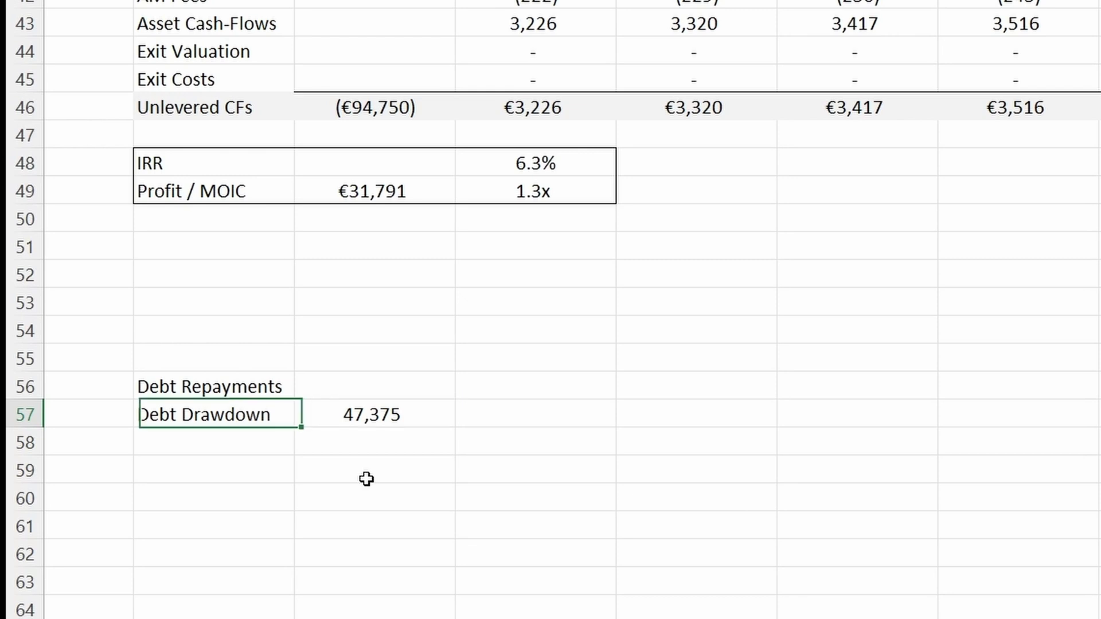
pyautogui.press('Down')
pyautogui.write('BoP')
pyautogui.press('Tab')
pyautogui.write('=')
pyautogui.press('Up')
pyautogui.press('Return')
pyautogui.press('Up')
pyautogui.press('Right')
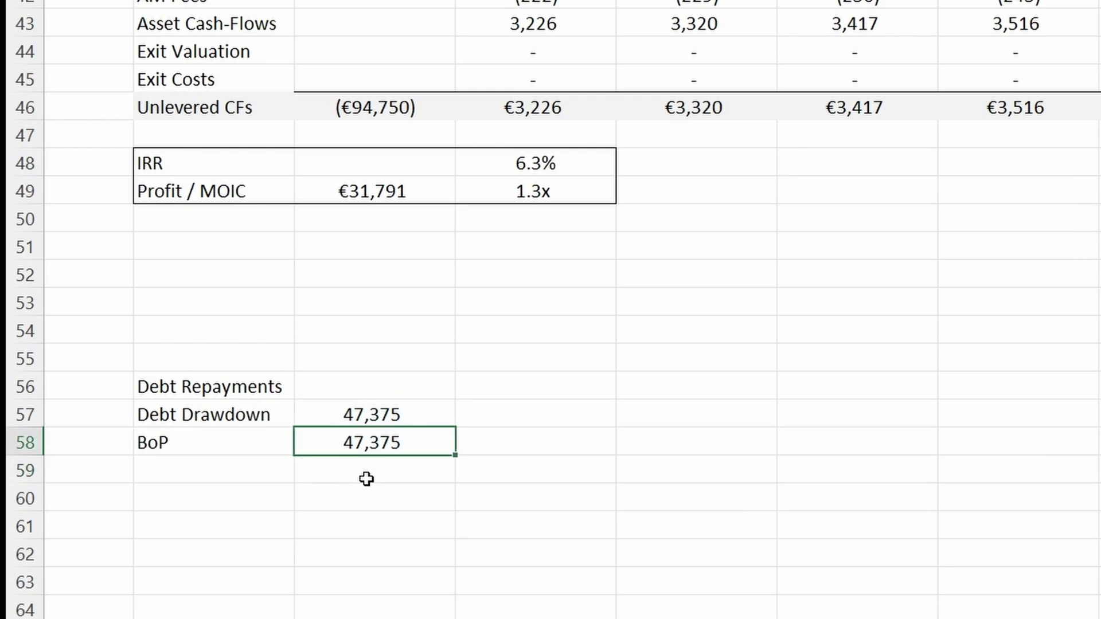
# - Add the Interest label in B59, leaving its value cell blank
pyautogui.press('Down')
pyautogui.press('Left')
pyautogui.write('INterest')
pyautogui.press('Return')
pyautogui.press('Up')
pyautogui.press('Tab')
pyautogui.press('Return')
pyautogui.press('Up')
pyautogui.press('Right')
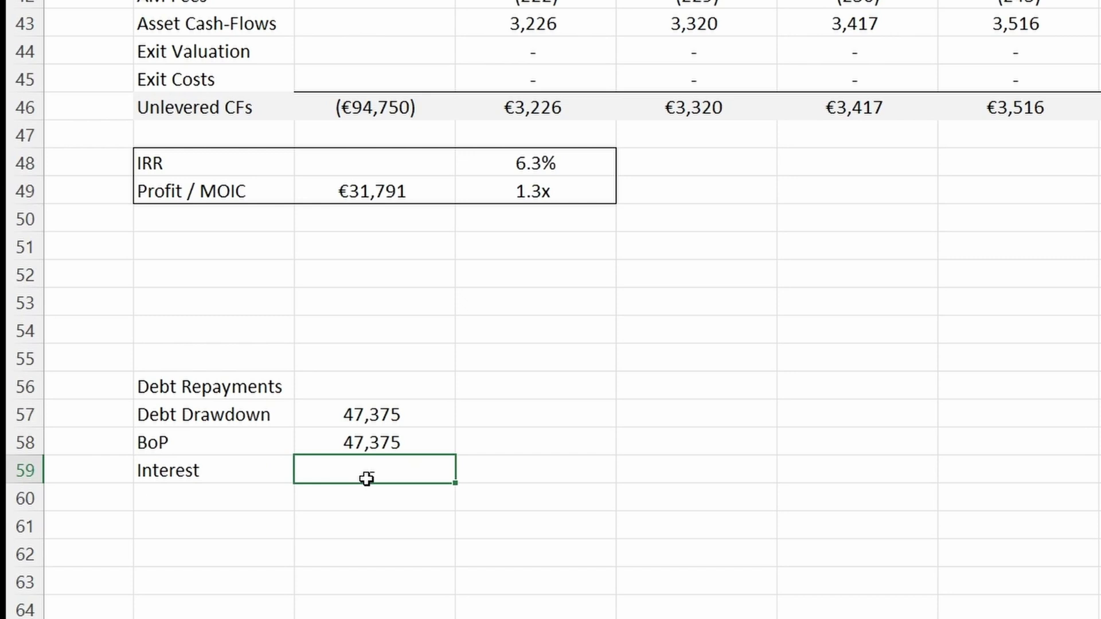
pyautogui.press('Down')
pyautogui.press('Left')
# - Add an Amo row with 0 in C60, formatted as a dash via Ctrl+Shift+N
pyautogui.write('Amo')
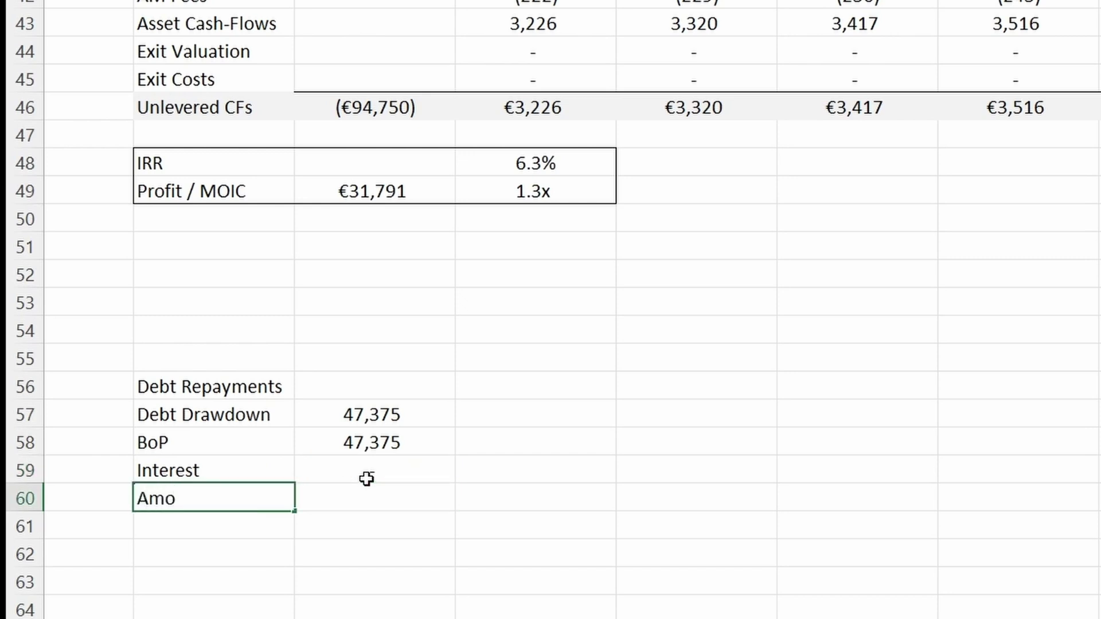
pyautogui.press('Tab')
pyautogui.write('0')
pyautogui.press('Left')
pyautogui.press('Right')
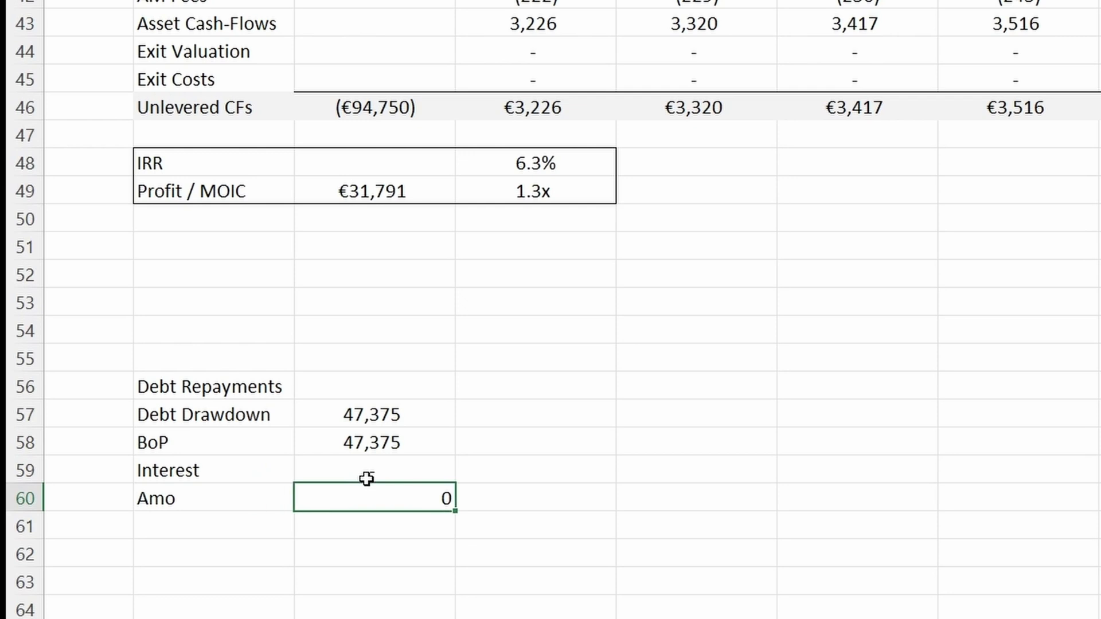
pyautogui.hotkey('ctrl', 'shift', 'n')
pyautogui.hotkey('alt', 'h')
# - Type the 'Debt Repayments' label in B61
pyautogui.press('Left')
pyautogui.press('Down')
pyautogui.write('Debt Repayment')
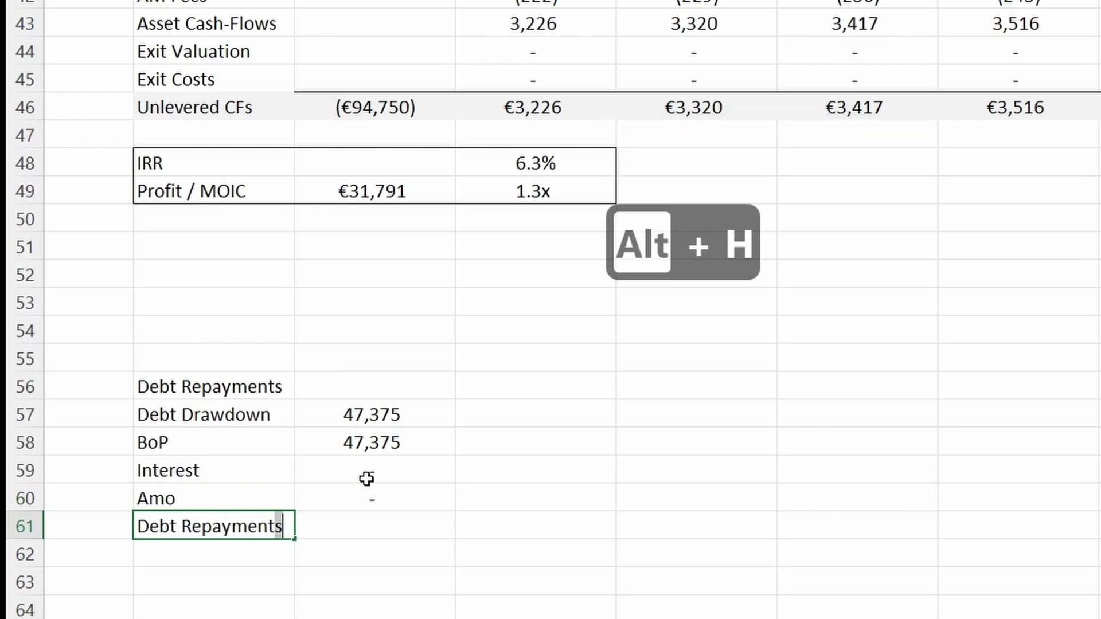
pyautogui.write('s')
# - Start C61's IF test comparing the YEAR counter C2 with the Exit Year F17
pyautogui.press('Right')
pyautogui.write('=if')
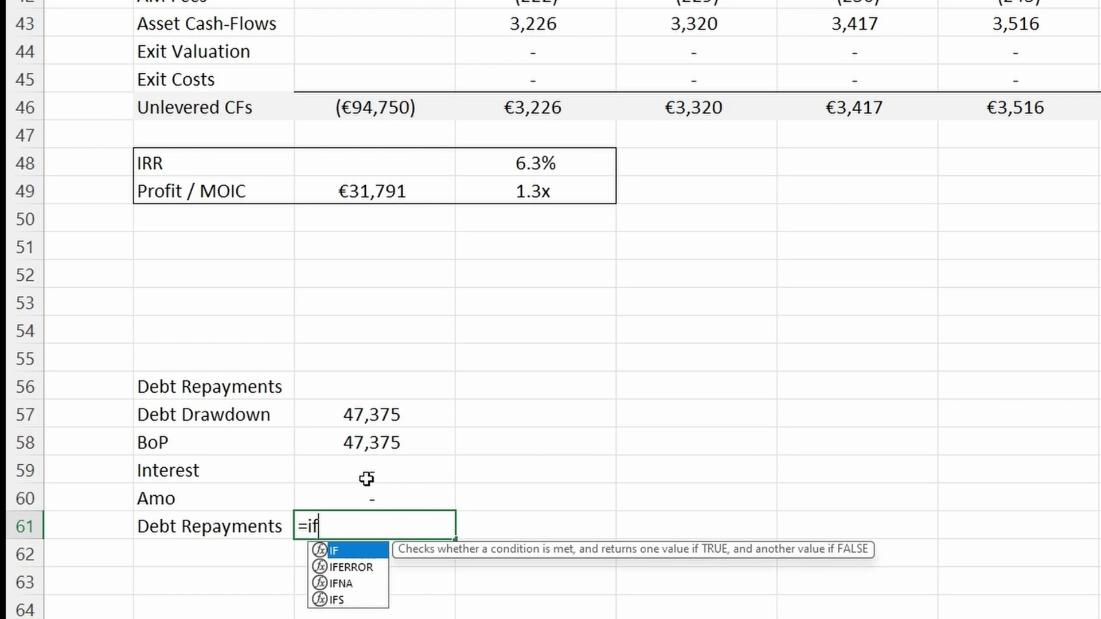
pyautogui.write('(')
pyautogui.hotkey('ctrl', 'Up')
pyautogui.hotkey('ctrl', 'Up')
pyautogui.hotkey('ctrl', 'Up')
pyautogui.hotkey('ctrl', 'Up')
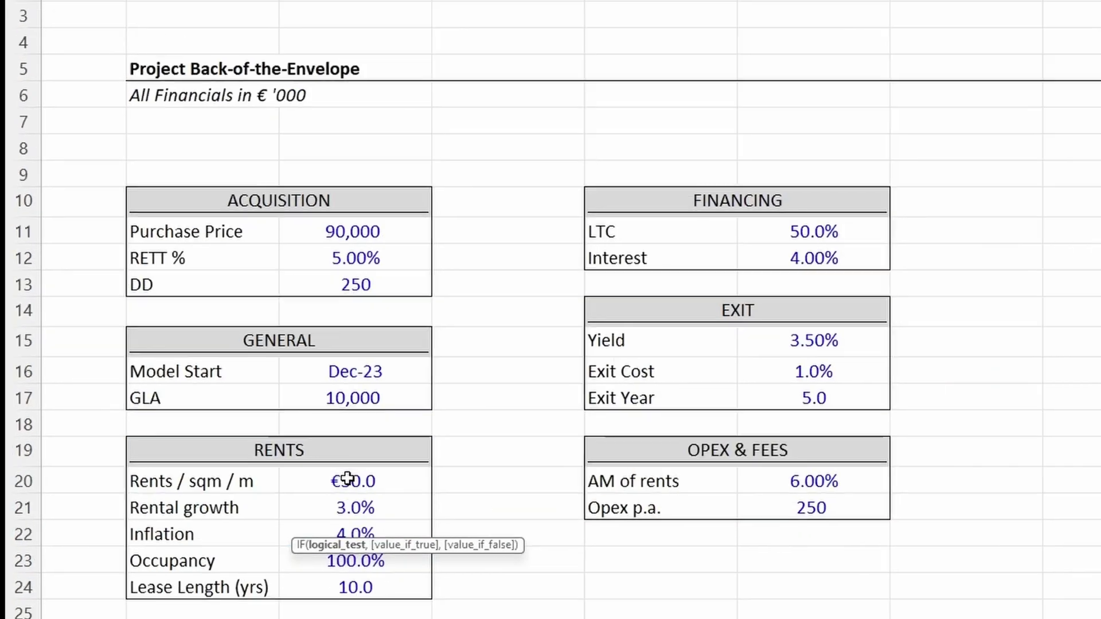
pyautogui.press('Down')
pyautogui.press('Down')
pyautogui.press('Down')
pyautogui.press('Right')
pyautogui.press('Up')
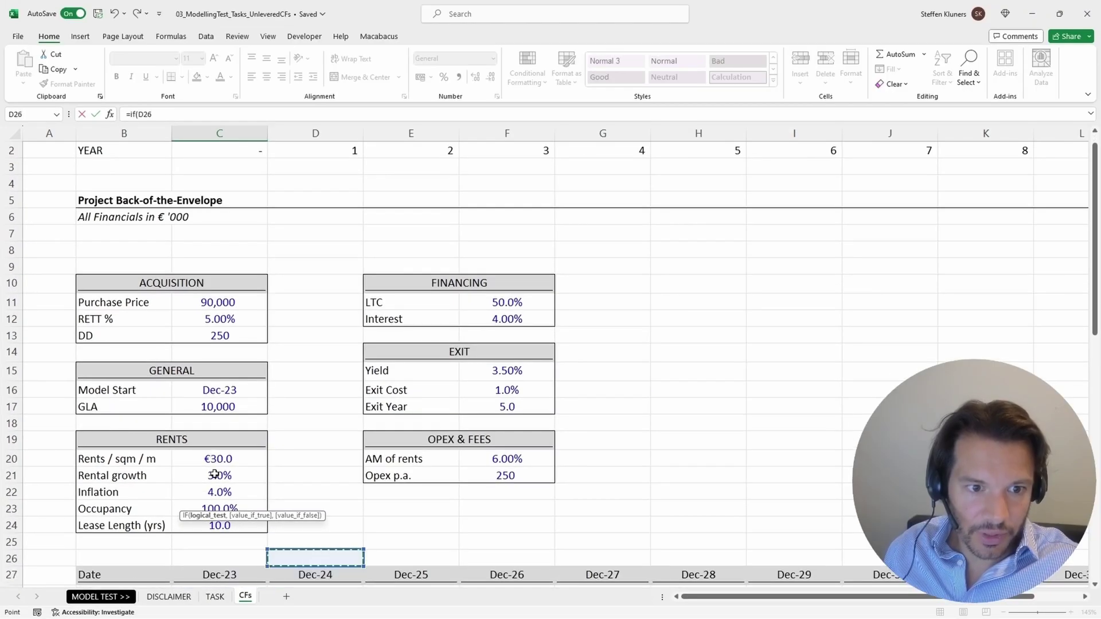
pyautogui.press('Up')
pyautogui.press('Up')
pyautogui.press('Up')
pyautogui.press('Up')
pyautogui.press('Up')
pyautogui.press('Up')
pyautogui.press('Up')
pyautogui.press('Up')
pyautogui.press('Up')
pyautogui.press('Up')
pyautogui.press('Up')
pyautogui.press('Up')
pyautogui.press('Up')
pyautogui.press('Up')
pyautogui.press('Up')
pyautogui.press('Up')
pyautogui.press('Up')
pyautogui.press('Up')
pyautogui.press('Up')
pyautogui.press('Up')
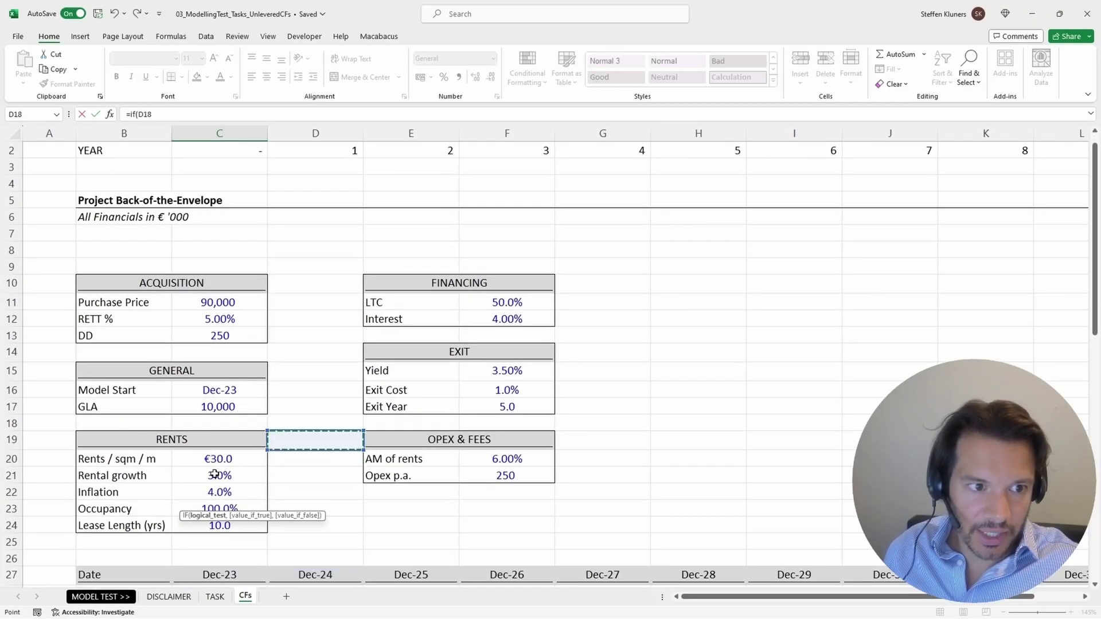
pyautogui.press('Left')
pyautogui.press('Down')
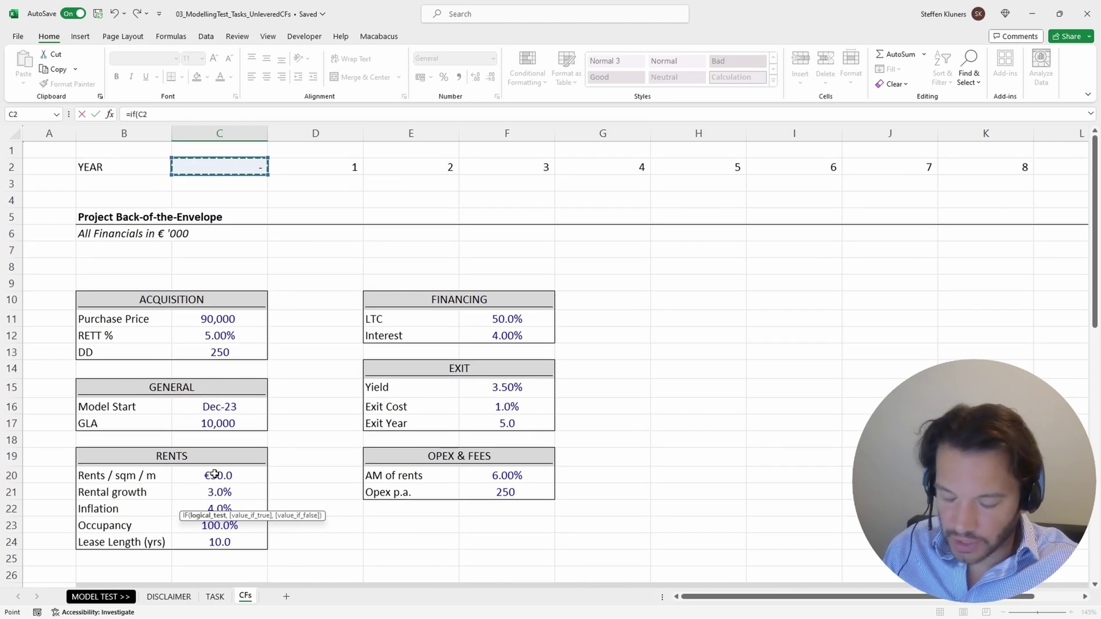
pyautogui.press('Right')
pyautogui.press('Right')
pyautogui.press('Right')
pyautogui.hotkey('ctrl', 'Down')
pyautogui.hotkey('ctrl', 'Down')
pyautogui.hotkey('ctrl', 'Down')
pyautogui.hotkey('ctrl', 'Down')
pyautogui.hotkey('ctrl', 'Up')
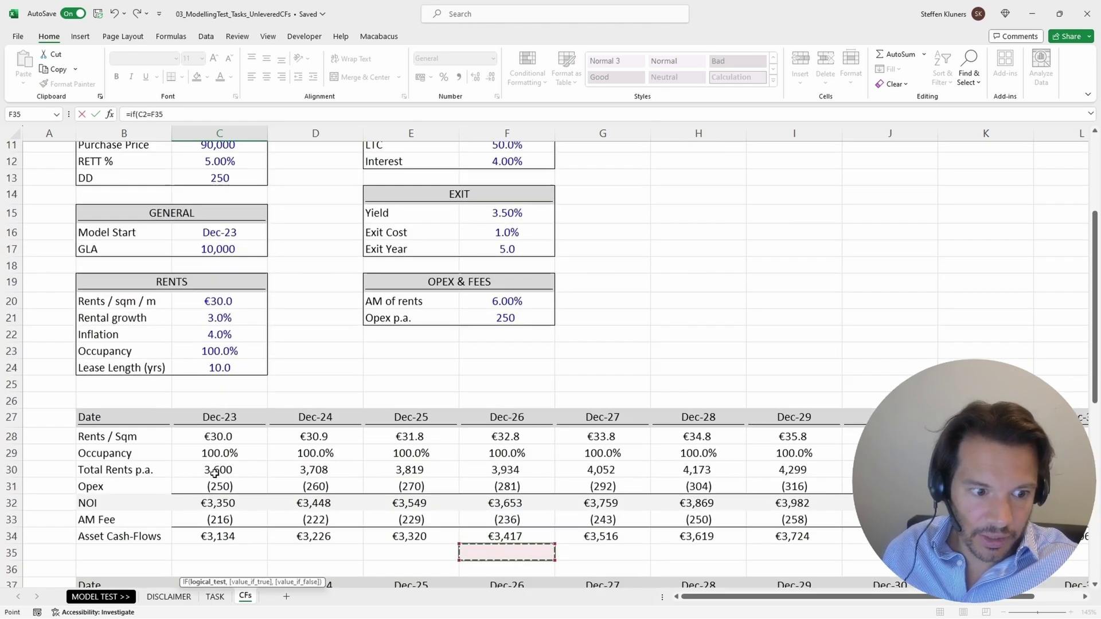
pyautogui.press('Up')
pyautogui.hotkey('ctrl', 'Up')
pyautogui.hotkey('ctrl', 'Up')
pyautogui.hotkey('ctrl', 'Up')
pyautogui.hotkey('ctrl', 'Up')
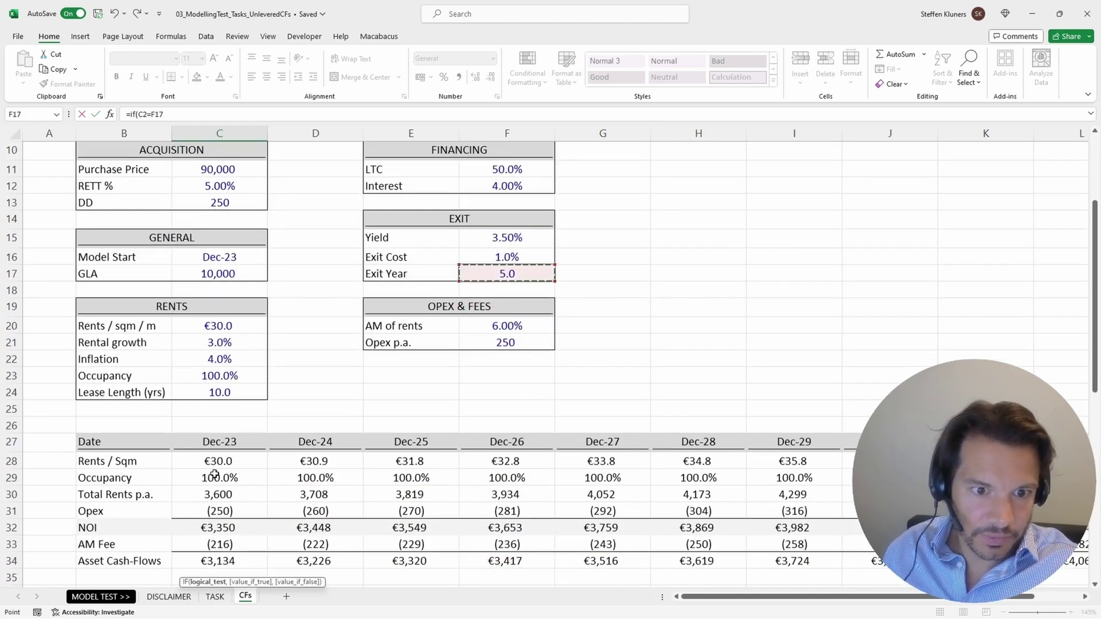
# - Complete C61 as =IF(C2=F17,C58+C60,0)*-1, currently showing 0
pyautogui.write(',')
pyautogui.press('Down')
pyautogui.press('Down')
pyautogui.press('Down')
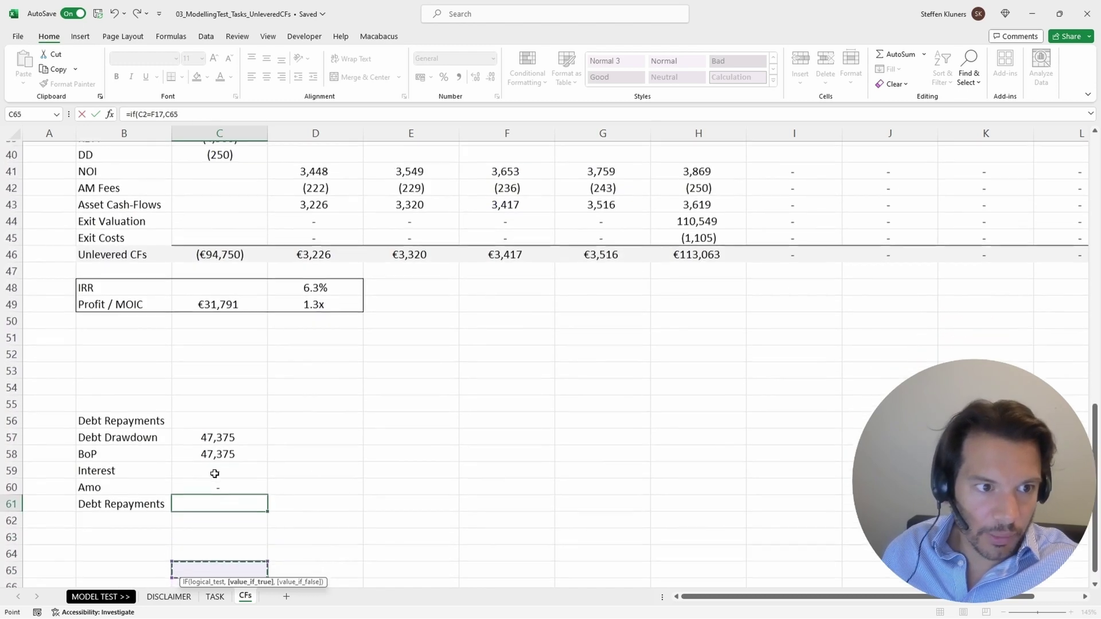
pyautogui.press('Left')
pyautogui.press('Up')
pyautogui.press('Up')
pyautogui.press('Up')
pyautogui.press('Up')
pyautogui.press('Up')
pyautogui.press('Up')
pyautogui.press('Up')
pyautogui.press('Right')
pyautogui.press('Down')
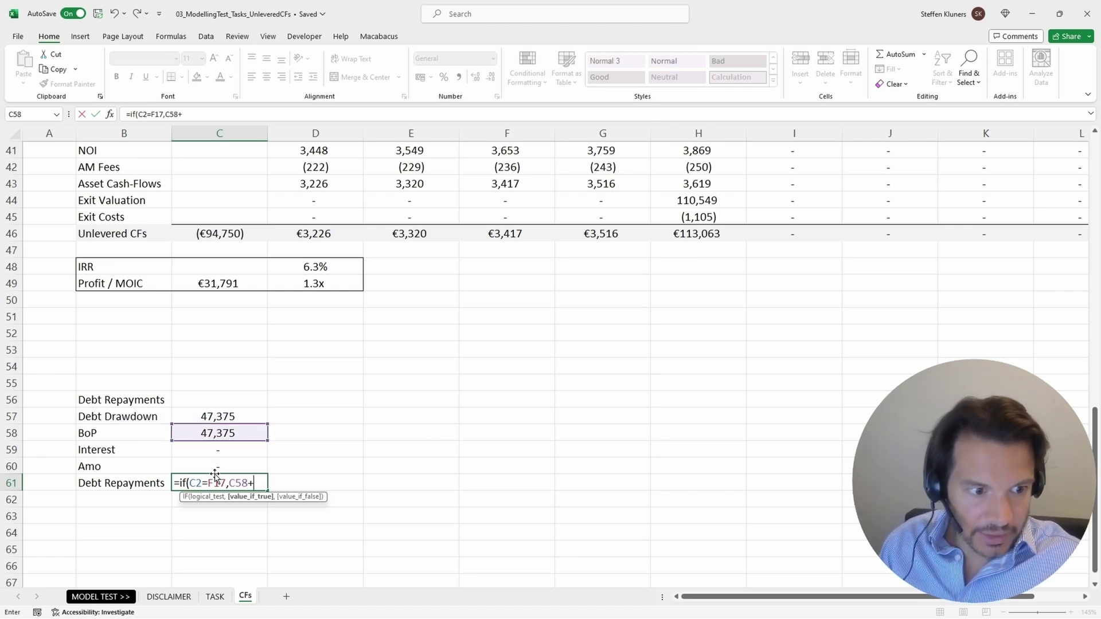
pyautogui.write('+')
pyautogui.press('Up')
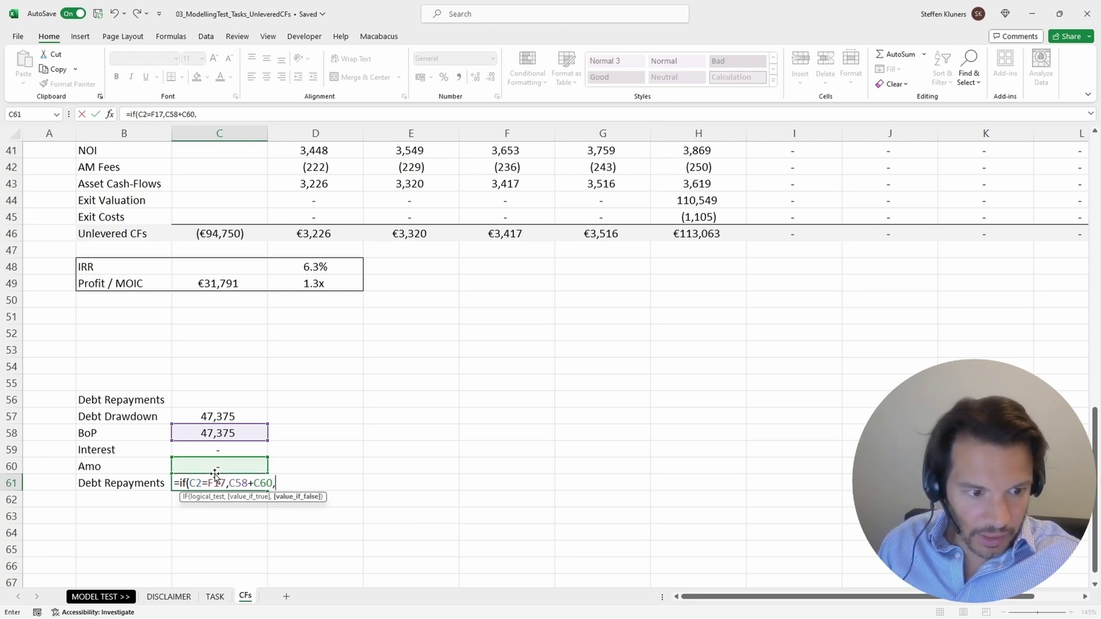
pyautogui.write(',0)')
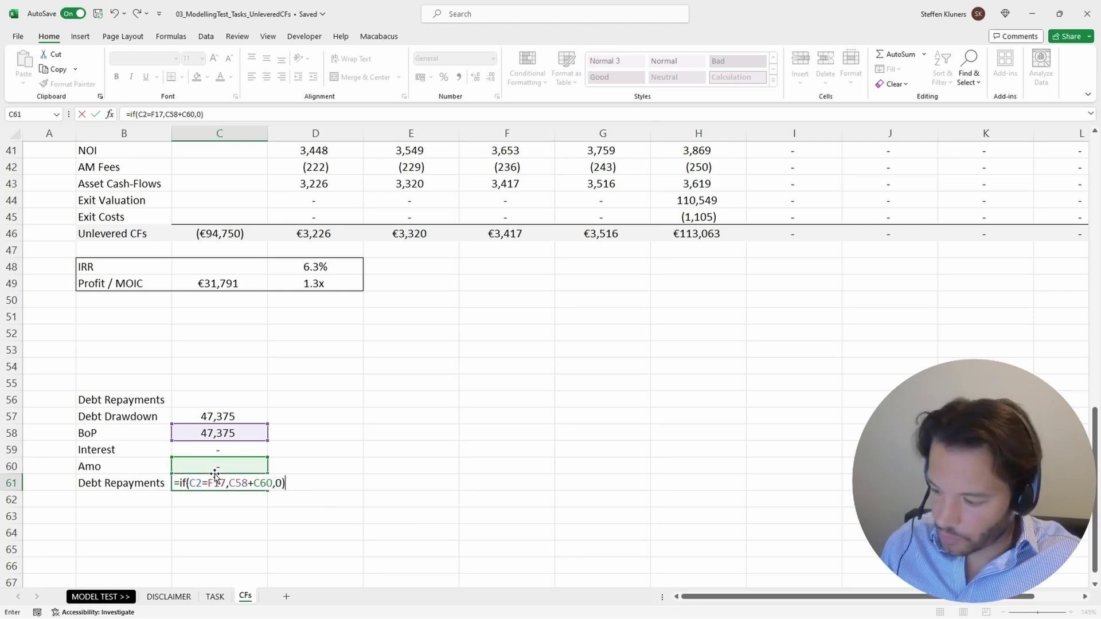
pyautogui.write('*-1')
pyautogui.press('Return')
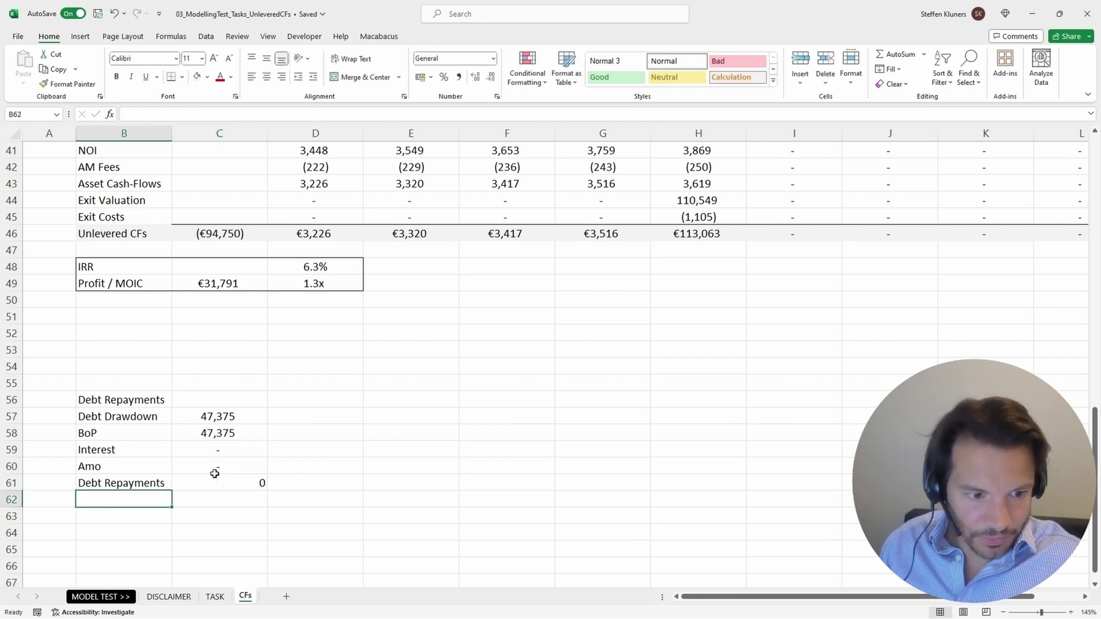
# - Apply the model's custom number format to C61 and centre it
pyautogui.click(215, 477)
pyautogui.hotkey('ctrl', 'shift', 'n')
pyautogui.hotkey('alt', 'h')
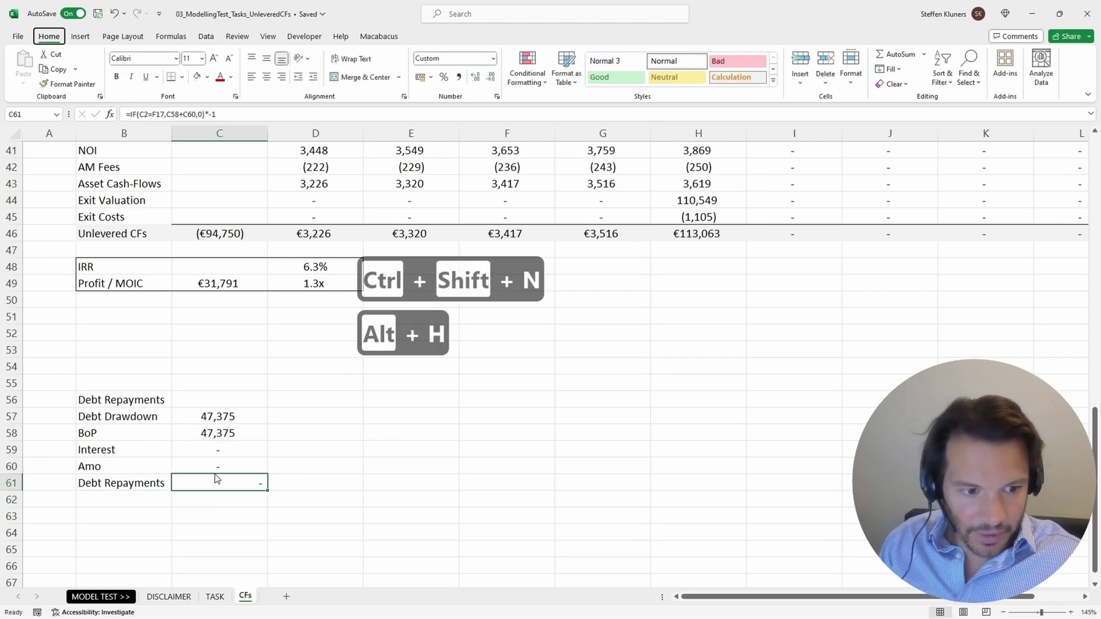
pyautogui.press('a')
pyautogui.press('c')
# - Add an EoP row in B62 with =C58+C60+C61, giving 47,375
pyautogui.press('Left')
pyautogui.press('Down')
pyautogui.write('E')
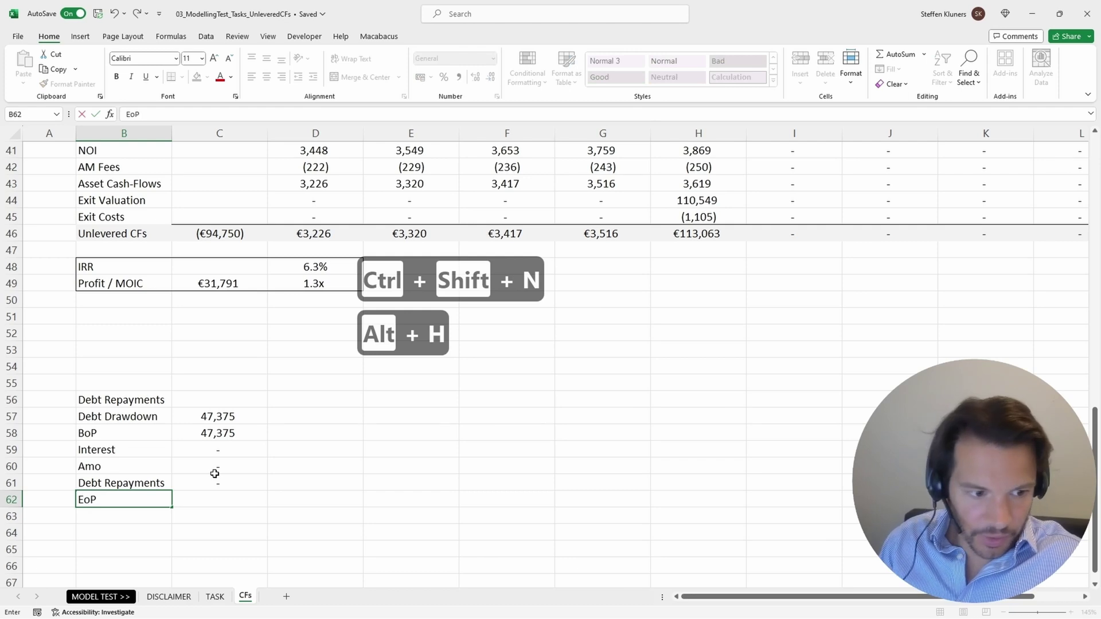
pyautogui.press('Tab')
pyautogui.write('=')
pyautogui.press('Up')
pyautogui.press('Up')
pyautogui.press('Up')
pyautogui.press('Up')
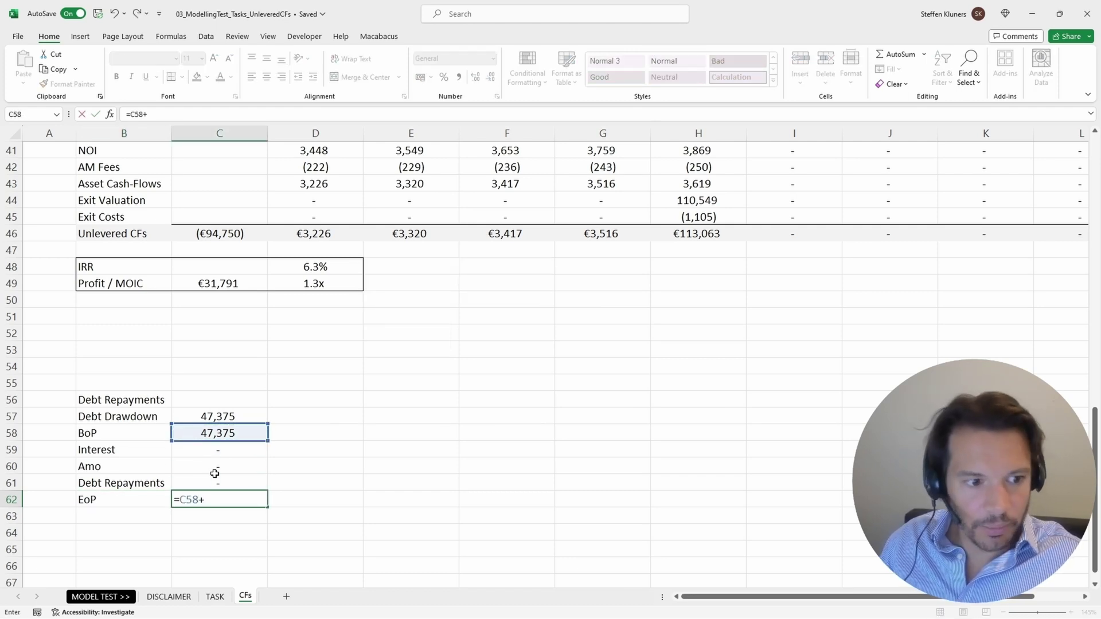
pyautogui.click(215, 474)
pyautogui.press('Up')
pyautogui.hotkey('ctrl', 'Return')
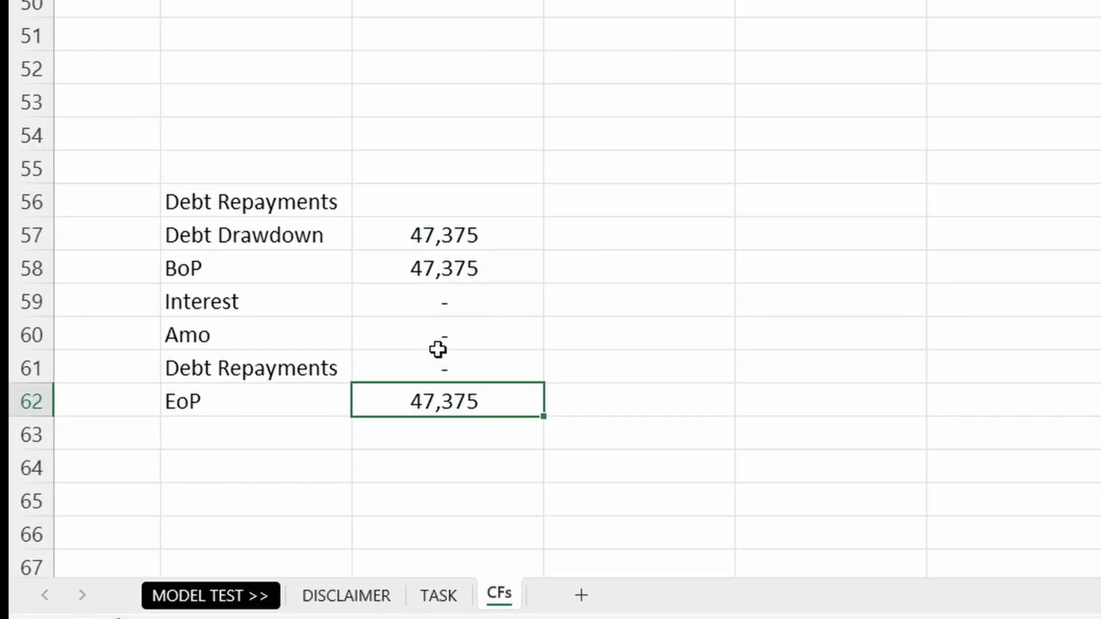
pyautogui.press('Up')
pyautogui.press('Up')
pyautogui.press('Up')
pyautogui.press('Up')
pyautogui.press('Up')
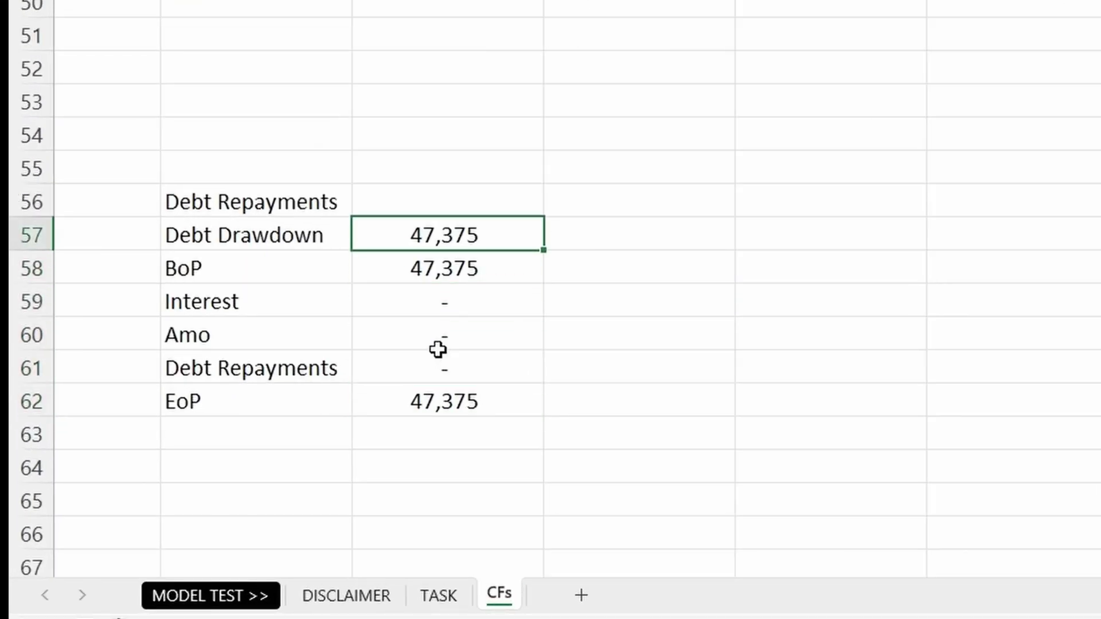
# - Set D58 to =C62 so the next BoP shows 47,375, centred
pyautogui.press('Down')
pyautogui.press('Left')
pyautogui.press('Right')
pyautogui.press('Right')
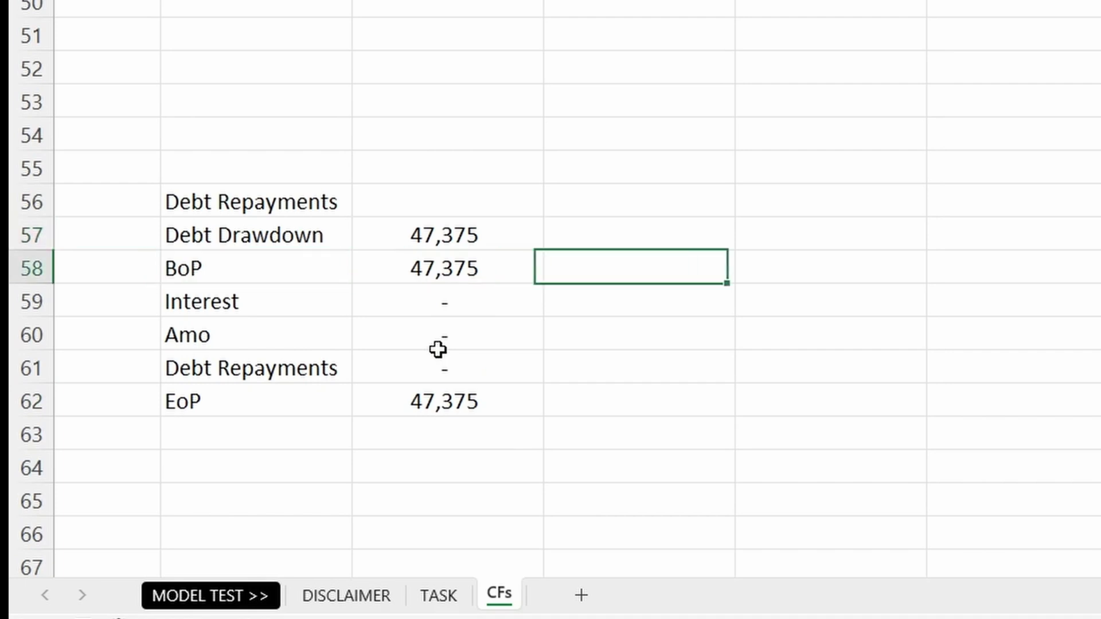
pyautogui.write('=')
pyautogui.press('Down')
pyautogui.press('Down')
pyautogui.press('Down')
pyautogui.press('Down')
pyautogui.press('Down')
pyautogui.press('Left')
pyautogui.press('Left')
pyautogui.press('Left')
pyautogui.press('Up')
pyautogui.press('Right')
pyautogui.press('Right')
pyautogui.hotkey('ctrl', 'Return')
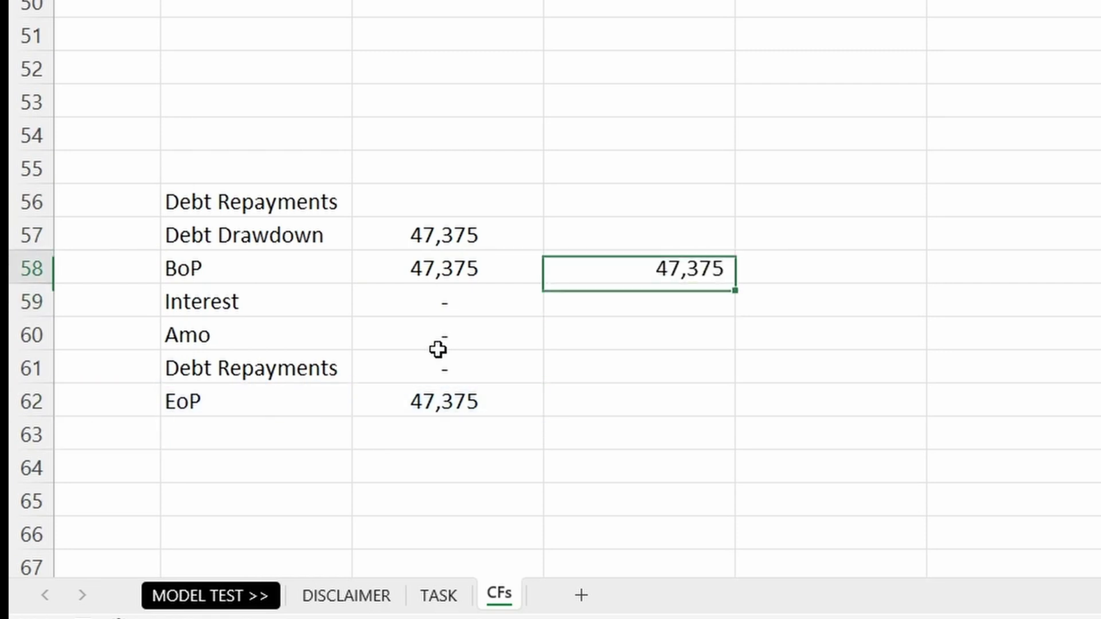
pyautogui.hotkey('alt', 'h')
pyautogui.press('a')
pyautogui.press('c')
# - Begin the next period's Interest formula in D59, referencing the BoP balance
pyautogui.press('Left')
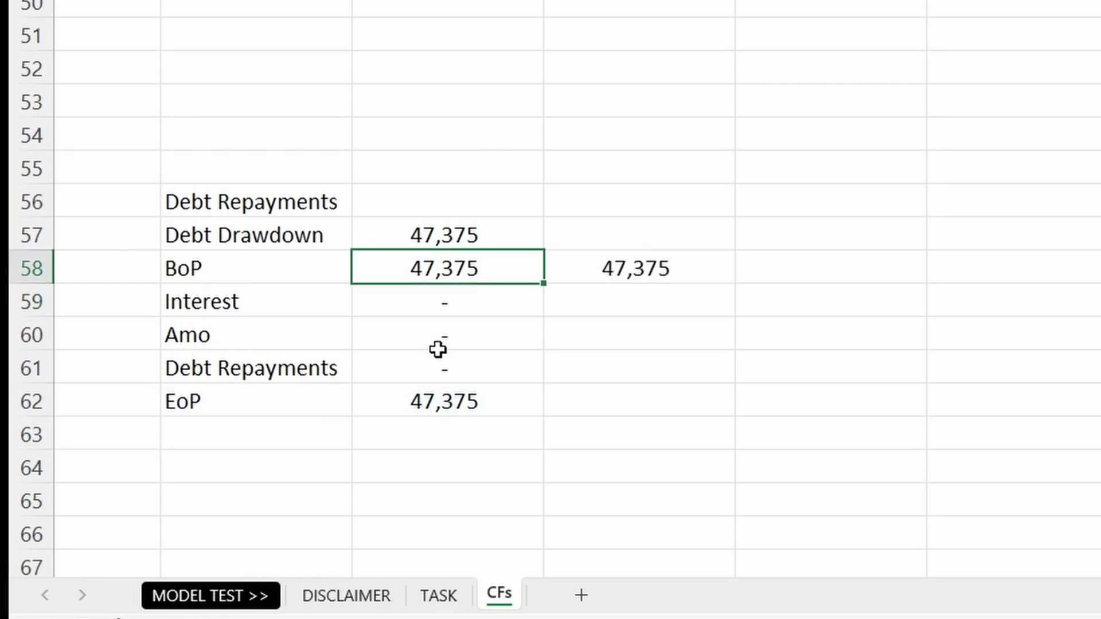
pyautogui.press('Down')
pyautogui.press('Right')
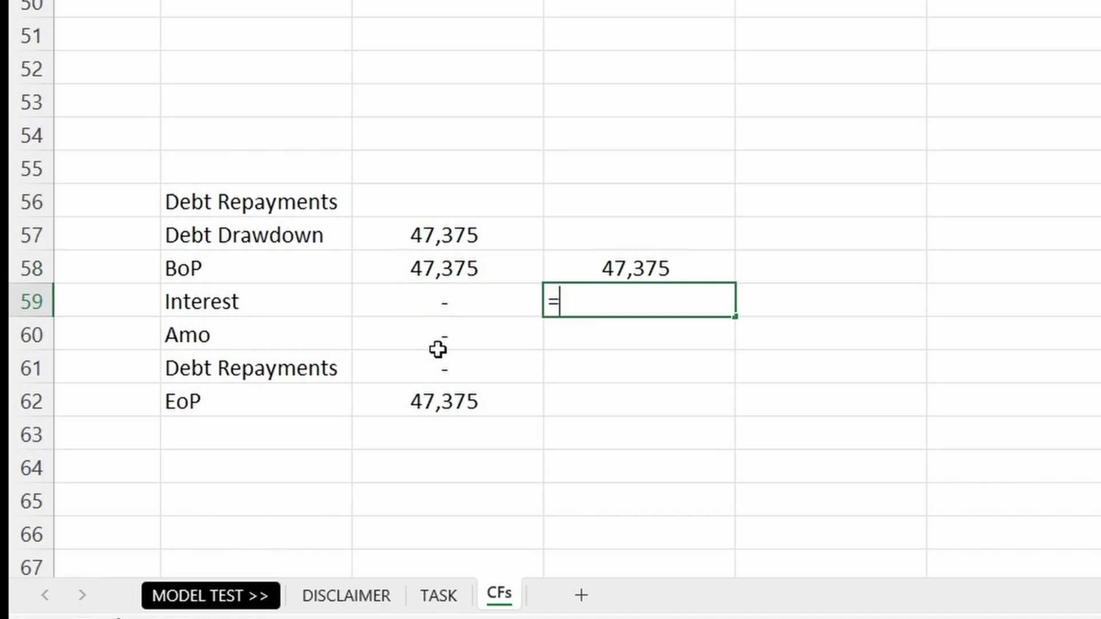
pyautogui.write('=')
pyautogui.press('Up')
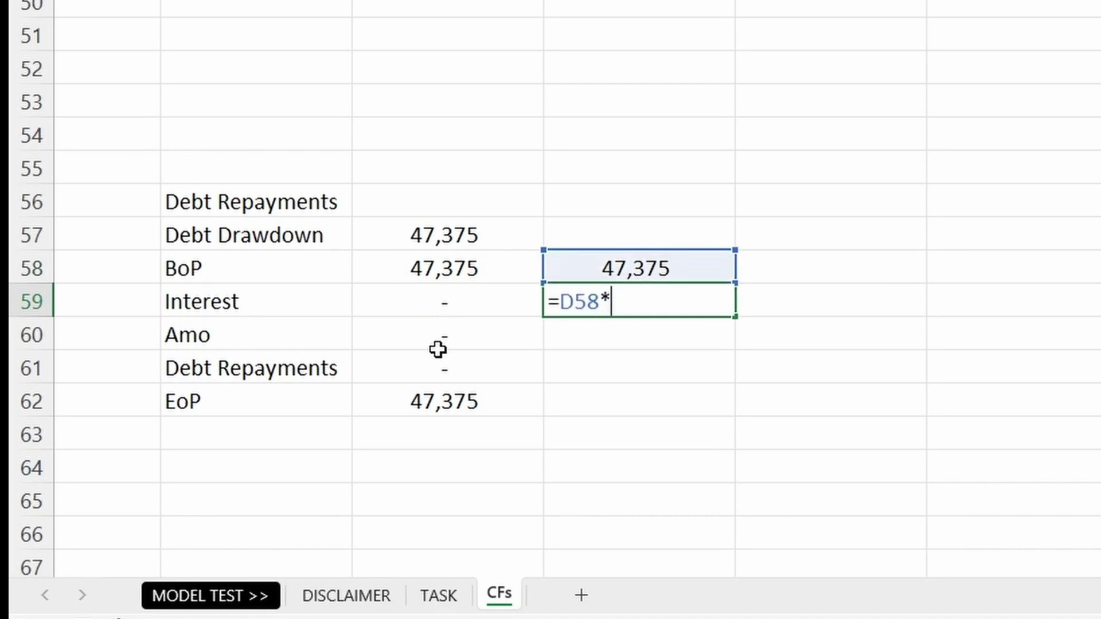
# - Set D59 Interest to BoP times the 4.00% rate, negated and formatted to show (1,895)
pyautogui.write('*')
pyautogui.press('Up')
pyautogui.press('Up')
pyautogui.press('Up')
pyautogui.press('Up')
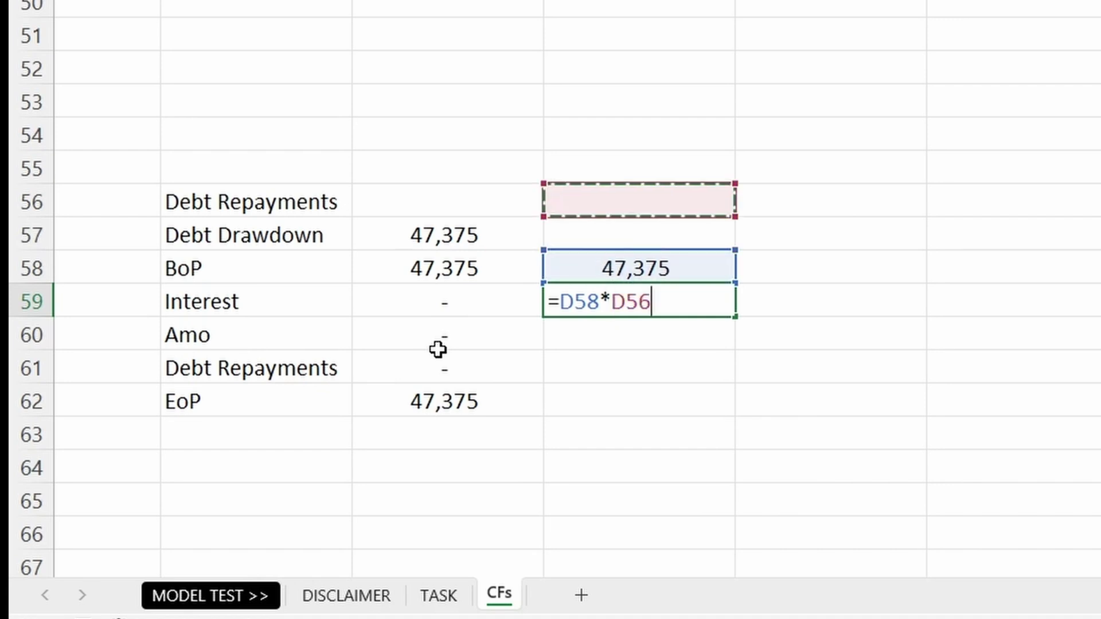
pyautogui.press('Up')
pyautogui.press('Up')
pyautogui.press('Up')
pyautogui.press('Up')
pyautogui.press('Up')
pyautogui.press('Up')
pyautogui.press('Up')
pyautogui.press('Up')
pyautogui.press('Up')
pyautogui.press('Up')
pyautogui.press('Up')
pyautogui.press('Up')
pyautogui.press('Up')
pyautogui.press('Up')
pyautogui.press('Up')
pyautogui.press('Up')
pyautogui.press('Up')
pyautogui.press('Up')
pyautogui.press('Up')
pyautogui.press('Up')
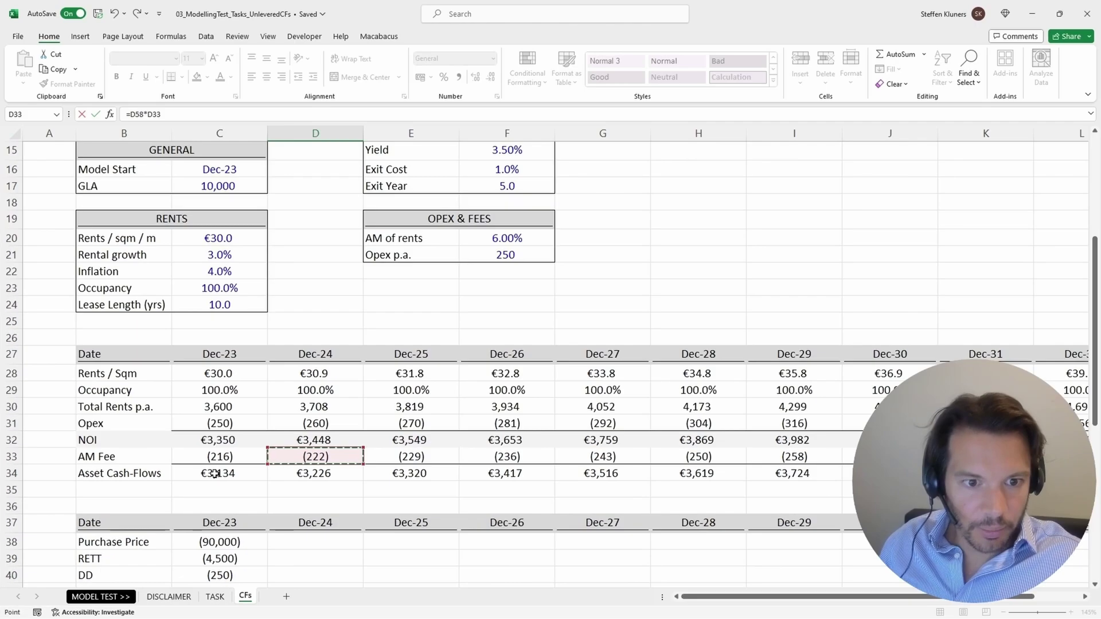
pyautogui.press('Up')
pyautogui.press('Up')
pyautogui.press('Up')
pyautogui.press('Up')
pyautogui.press('Up')
pyautogui.press('Up')
pyautogui.press('Up')
pyautogui.press('Up')
pyautogui.press('Up')
pyautogui.press('Up')
pyautogui.press('Up')
pyautogui.press('Up')
pyautogui.press('Up')
pyautogui.press('Up')
pyautogui.press('Up')
pyautogui.press('Up')
pyautogui.press('Up')
pyautogui.press('Up')
pyautogui.press('Up')
pyautogui.press('Up')
pyautogui.press('Right')
pyautogui.press('Right')
pyautogui.press('Down')
pyautogui.press('Down')
pyautogui.press('Down')
pyautogui.press('Down')
pyautogui.press('Down')
pyautogui.press('Down')
pyautogui.press('Down')
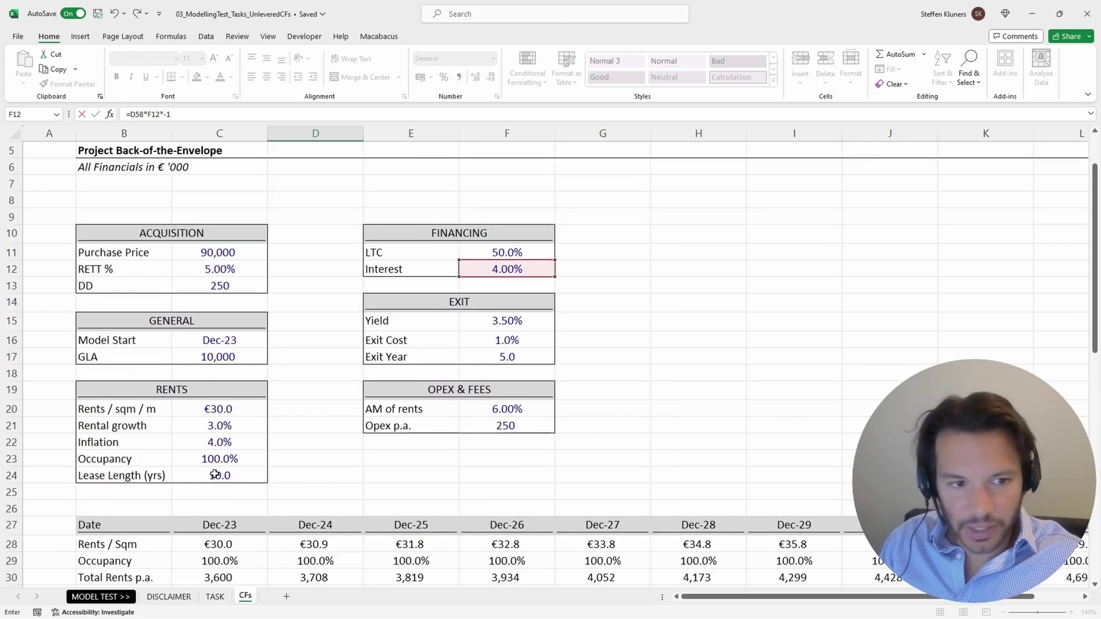
pyautogui.hotkey('ctrl', 'Return')
pyautogui.hotkey('ctrl', 'shift', 'n')
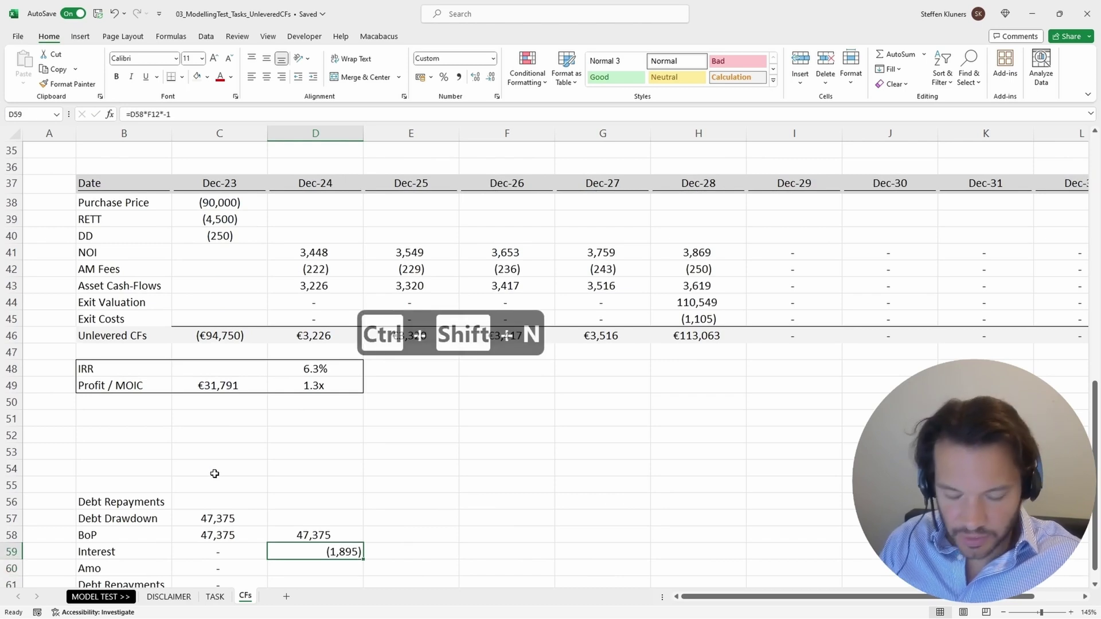
pyautogui.hotkey('alt', 'h')
pyautogui.scroll(-2, 214, 473)
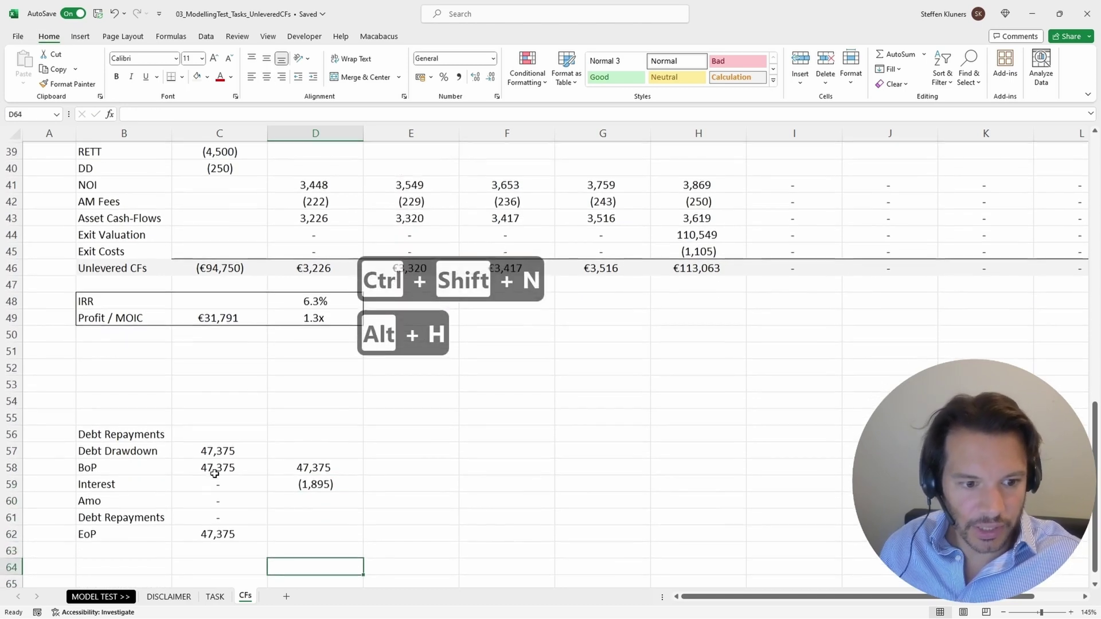
pyautogui.press('F2')
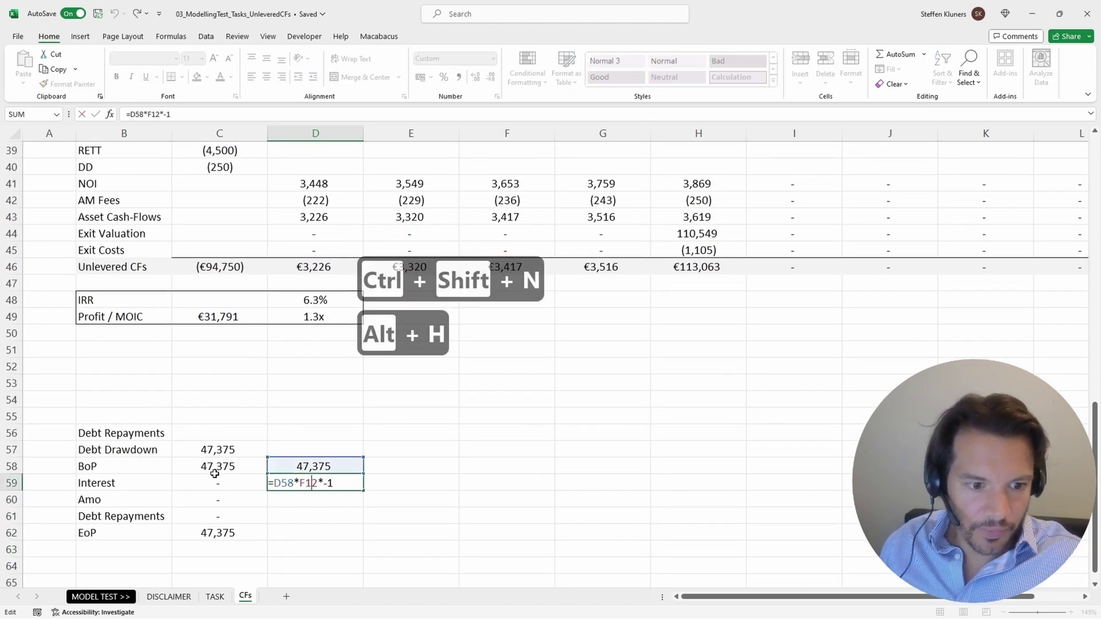
pyautogui.press('Escape')
# - Enter 0 as the Dec-24 Amo in D60, formatted to display as a dash
pyautogui.press('Down')
pyautogui.press('Left')
pyautogui.press('Right')
pyautogui.press('Left')
pyautogui.press('Right')
pyautogui.write('0')
pyautogui.press('Return')
pyautogui.press('Up')
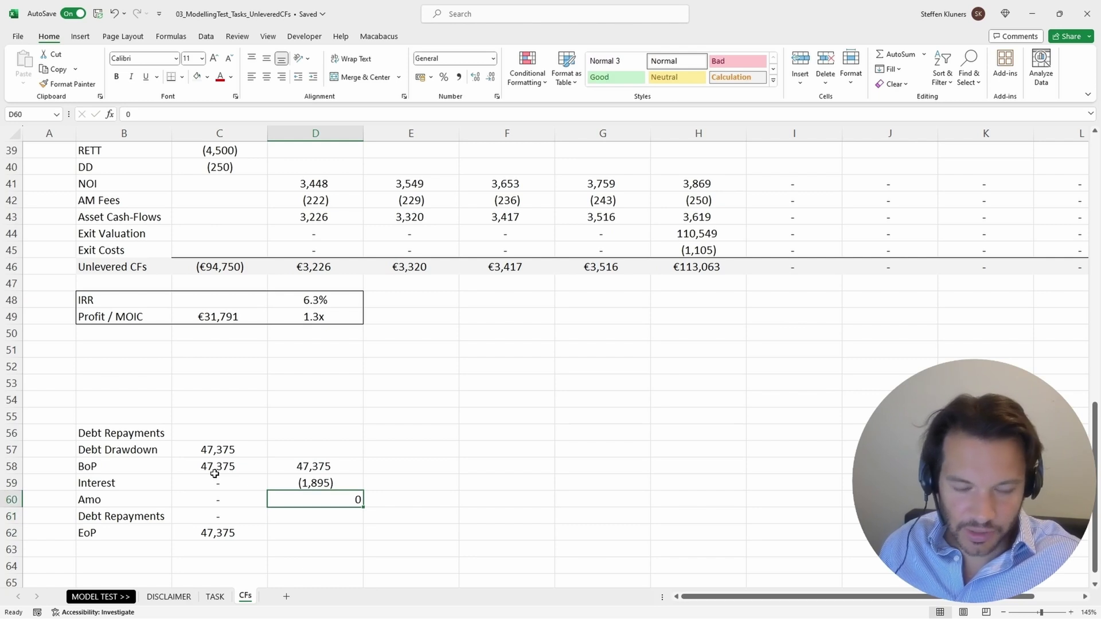
pyautogui.hotkey('ctrl', 'shift', 'n')
pyautogui.hotkey('alt', 'h')
# - Anchor the exit-year reference in the C61 Debt Repayments formula as $F$17
pyautogui.press('Left')
pyautogui.press('Down')
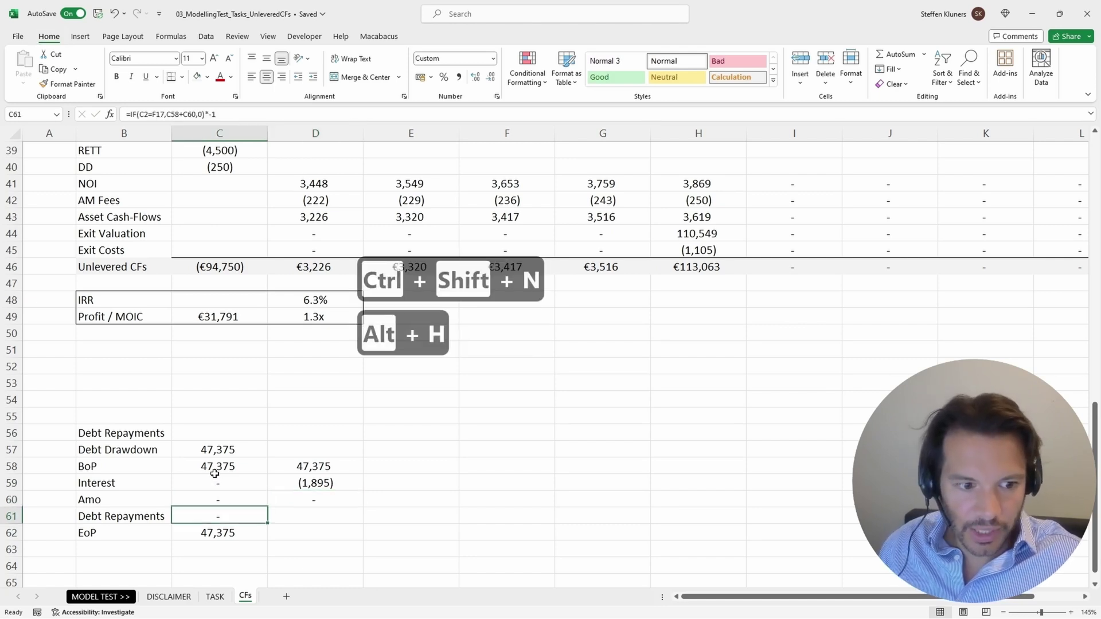
pyautogui.press('F2')
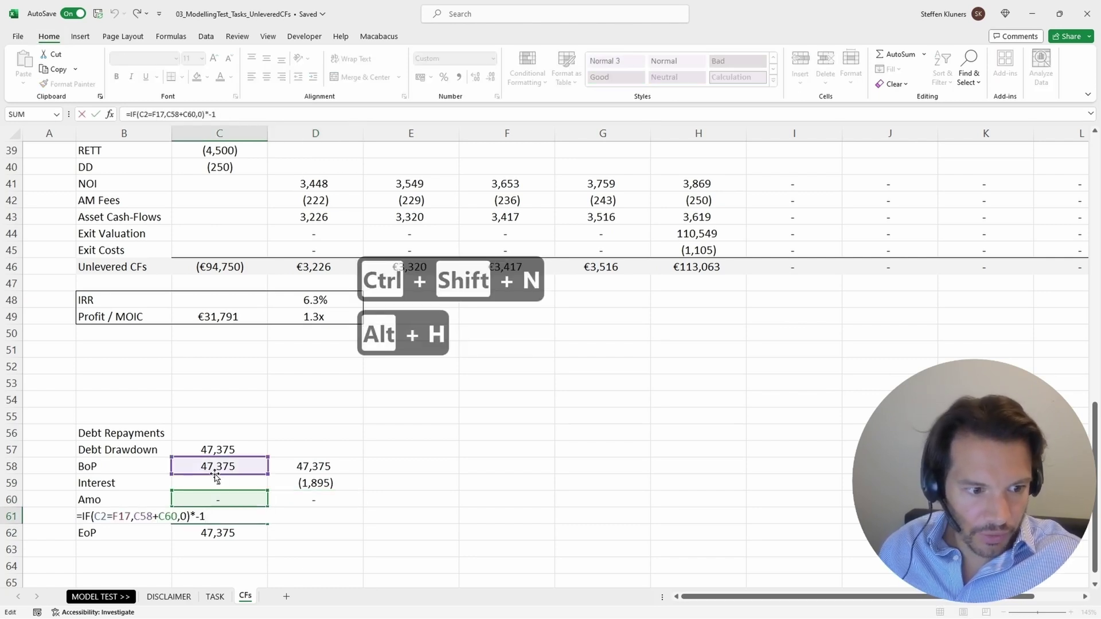
pyautogui.press('Left')
pyautogui.press('Left')
pyautogui.press('Left')
pyautogui.press('Left')
pyautogui.press('Left')
pyautogui.press('Left')
pyautogui.press('Left')
pyautogui.press('Left')
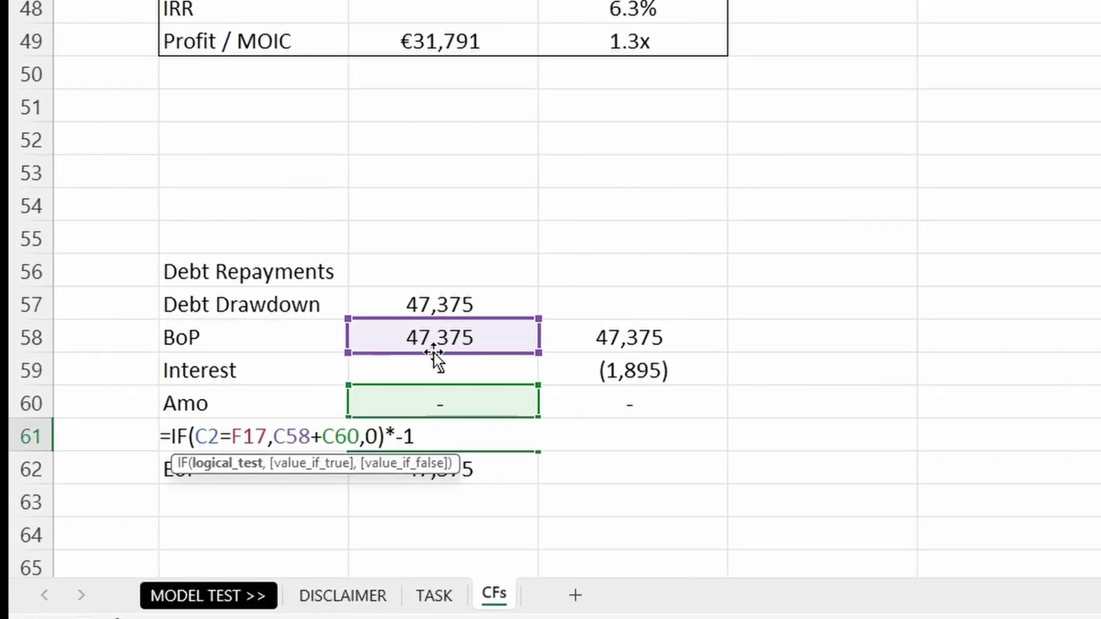
pyautogui.press('F4')
pyautogui.press('Right')
pyautogui.press('Right')
pyautogui.press('Right')
pyautogui.press('Right')
pyautogui.press('Return')
# - Copy the Debt Repayments and EoP formulas into D61 and D62, giving EoP of 47,375
pyautogui.press('Up')
pyautogui.hotkey('ctrl', 'c')
pyautogui.press('Right')
pyautogui.hotkey('ctrl', 'v')
pyautogui.press('Down')
pyautogui.press('Left')
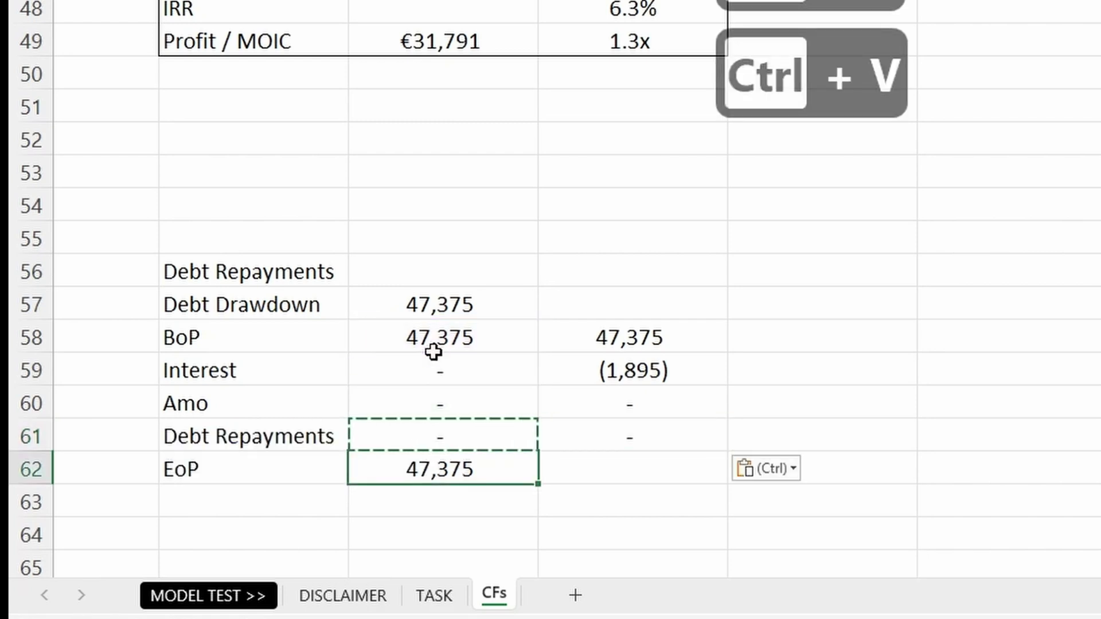
pyautogui.hotkey('ctrl', 'c')
pyautogui.press('Right')
pyautogui.hotkey('ctrl', 'v')
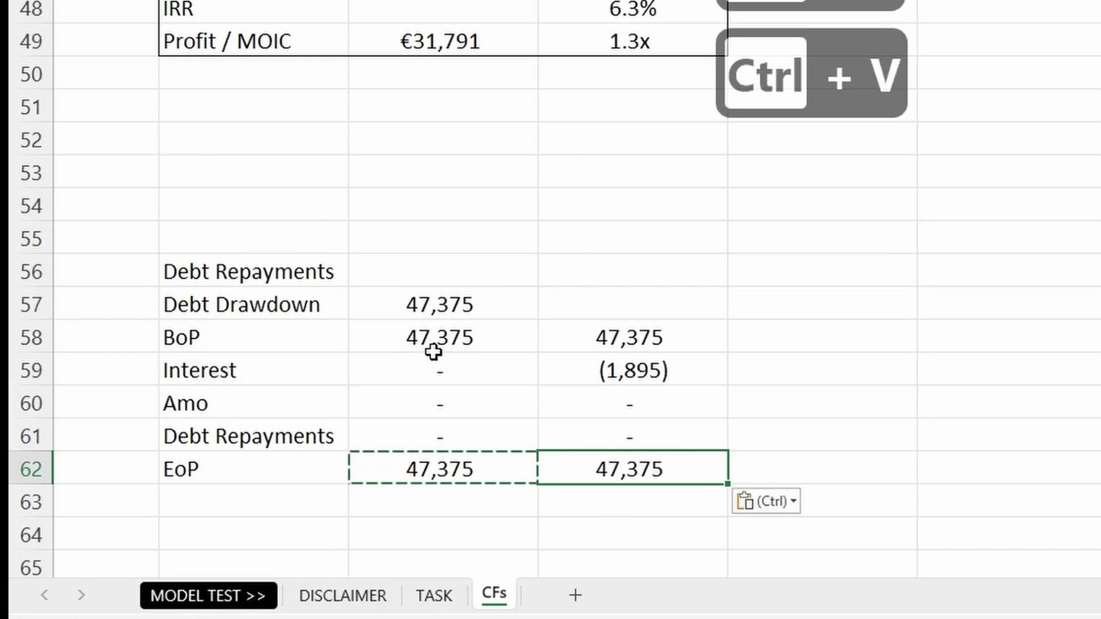
pyautogui.press('Escape')
pyautogui.press('Up')
pyautogui.press('Up')
pyautogui.press('Up')
pyautogui.press('Up')
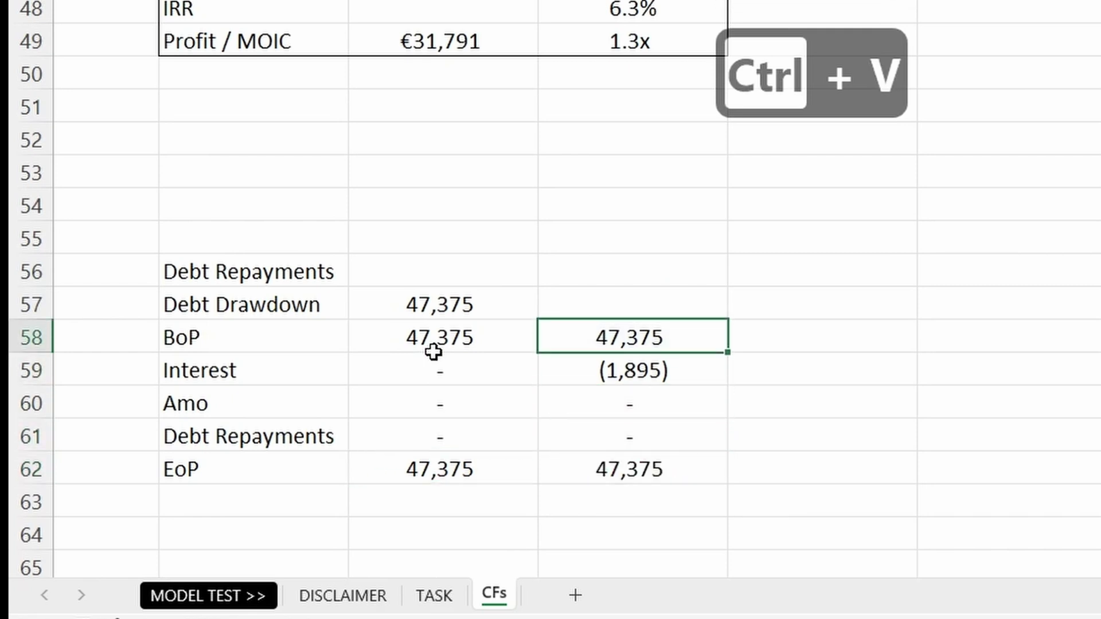
pyautogui.hotkey('shift', 'Down')
pyautogui.hotkey('shift', 'Down')
pyautogui.hotkey('shift', 'Down')
pyautogui.hotkey('shift', 'Down')
pyautogui.hotkey('shift', 'Down')
# - Fill the debt formulas across every year to exit, where (47,375) repayment zeroes EoP
pyautogui.hotkey('shift', 'Up')
pyautogui.hotkey('shift', 'Right')
pyautogui.hotkey('shift', 'Right')
pyautogui.hotkey('shift', 'Right')
pyautogui.hotkey('shift', 'Right')
pyautogui.hotkey('shift', 'Right')
pyautogui.hotkey('shift', 'Right')
pyautogui.hotkey('shift', 'Right')
pyautogui.hotkey('shift', 'Right')
pyautogui.hotkey('shift', 'Right')
pyautogui.hotkey('shift', 'Right')
pyautogui.hotkey('shift', 'Right')
pyautogui.hotkey('shift', 'Right')
pyautogui.hotkey('shift', 'Right')
pyautogui.hotkey('shift', 'Right')
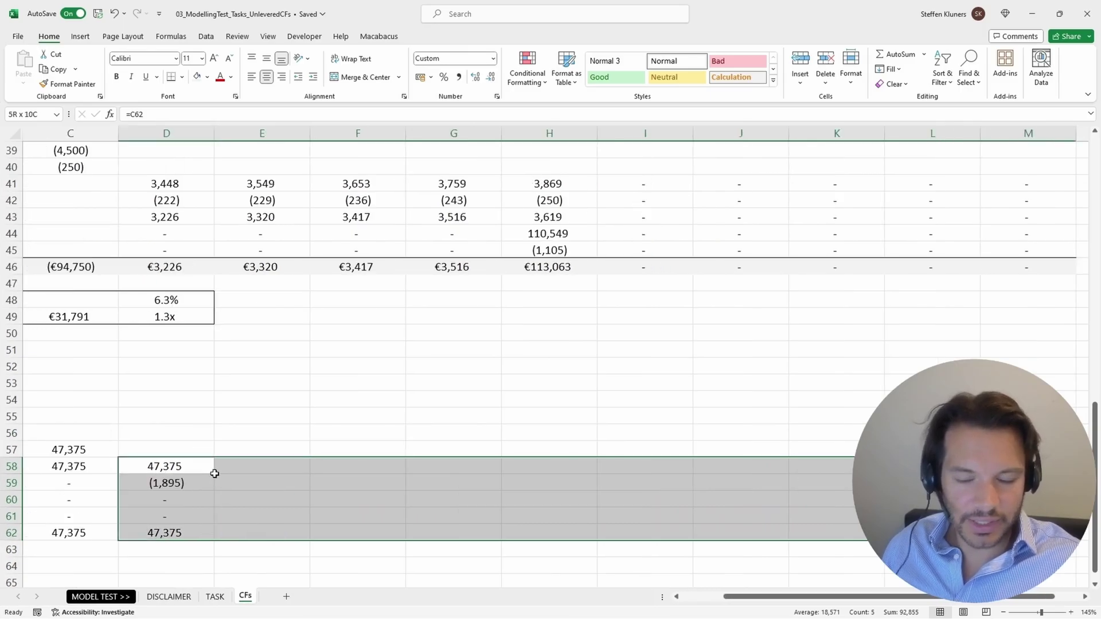
pyautogui.hotkey('shift', 'Left')
pyautogui.hotkey('shift', 'Left')
pyautogui.hotkey('shift', 'Left')
pyautogui.hotkey('shift', 'Left')
pyautogui.hotkey('shift', 'Left')
pyautogui.hotkey('shift', 'Left')
pyautogui.hotkey('shift', 'Left')
pyautogui.hotkey('shift', 'Right')
pyautogui.hotkey('shift', 'Right')
pyautogui.hotkey('ctrl', 'v')
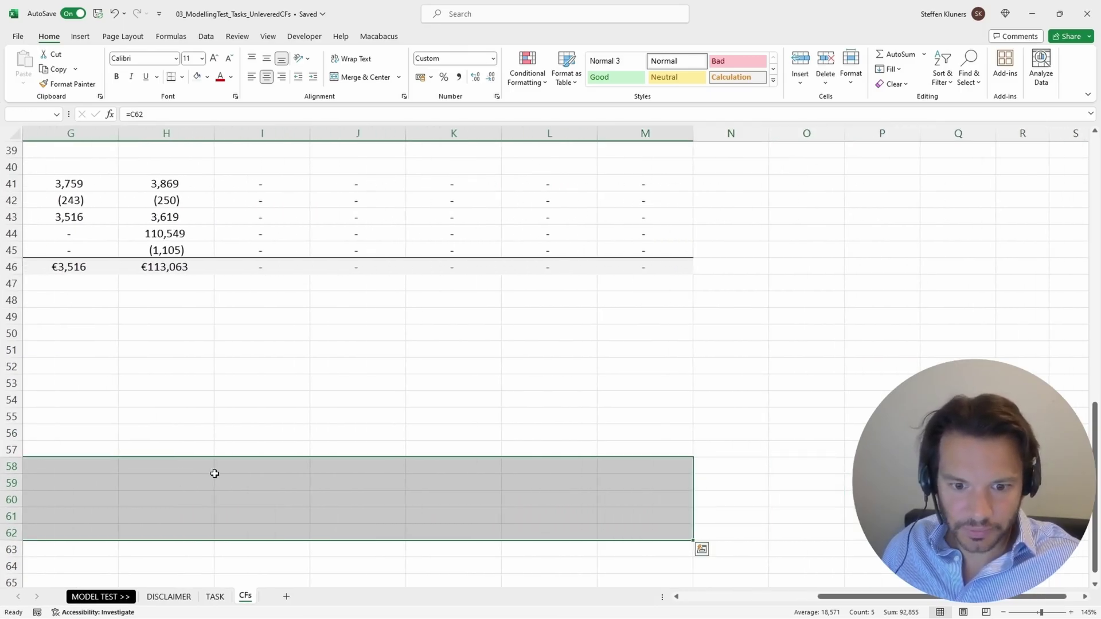
pyautogui.hotkey('ctrl', 'r')
pyautogui.press('Home')
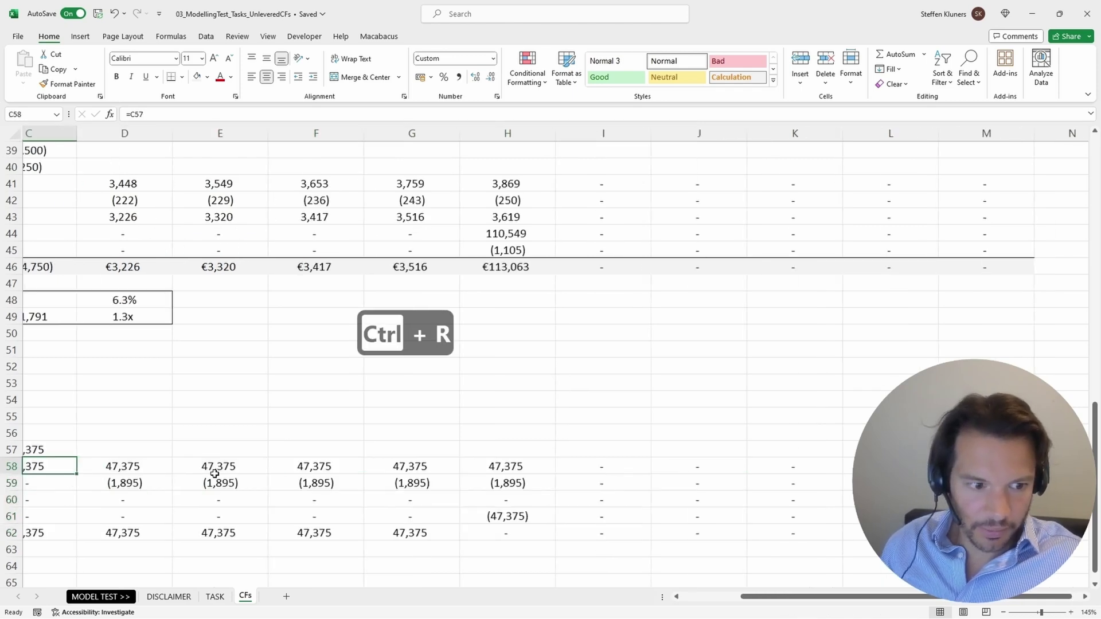
pyautogui.press('Right')
pyautogui.press('Right')
pyautogui.press('Right')
pyautogui.press('Right')
pyautogui.press('Right')
pyautogui.press('Right')
pyautogui.press('Down')
pyautogui.press('Left')
pyautogui.press('Left')
pyautogui.press('Left')
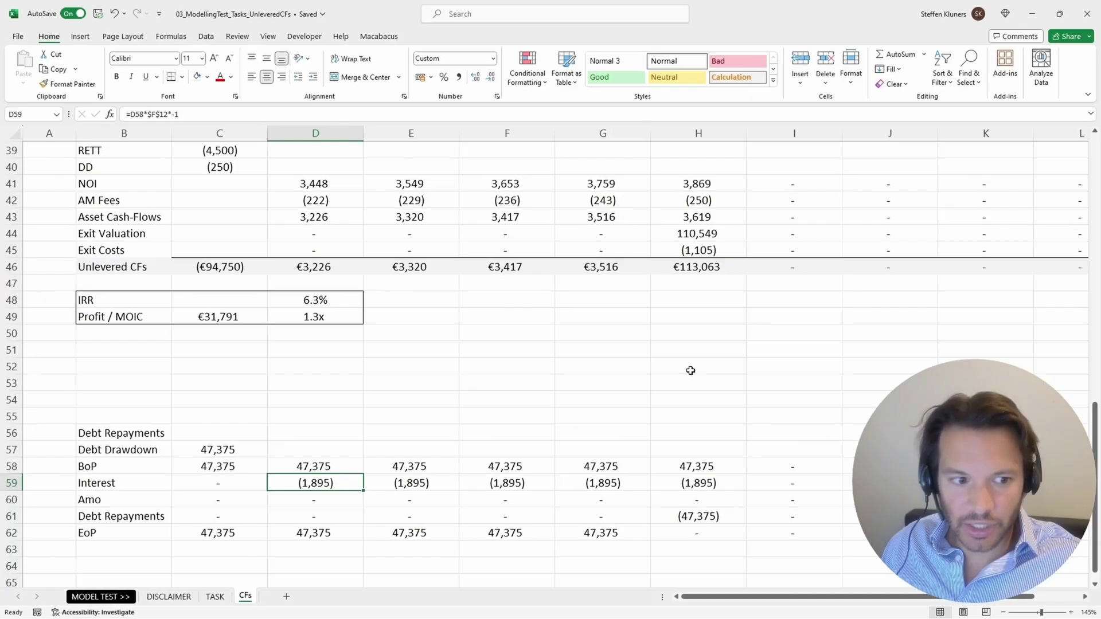
pyautogui.press('Up')
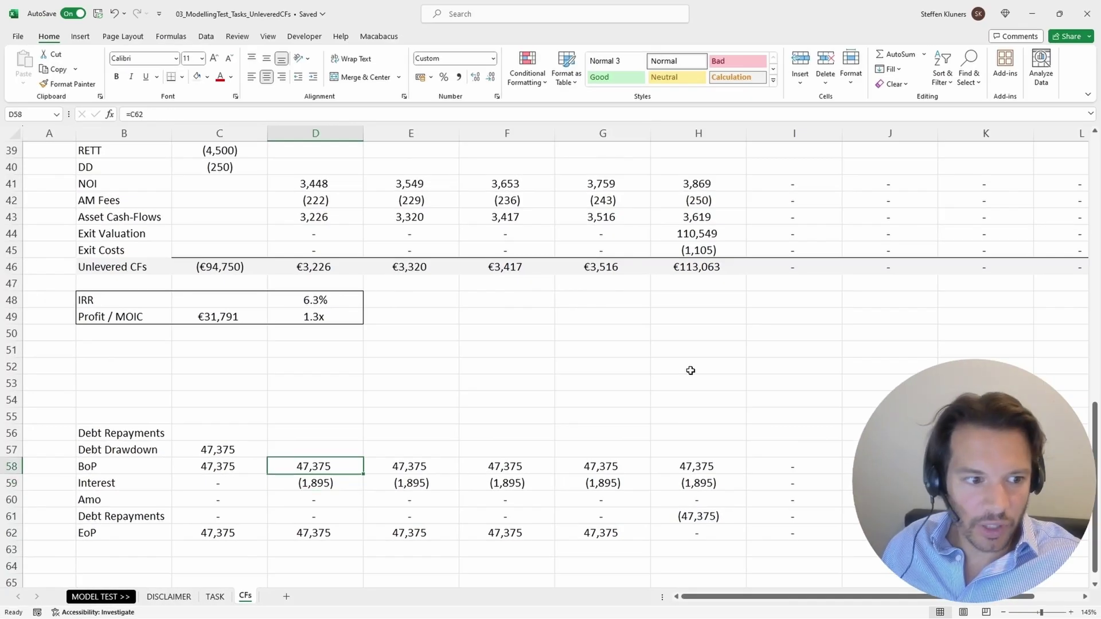
pyautogui.press('Up')
pyautogui.press('Up')
pyautogui.press('Left')
pyautogui.press('Left')
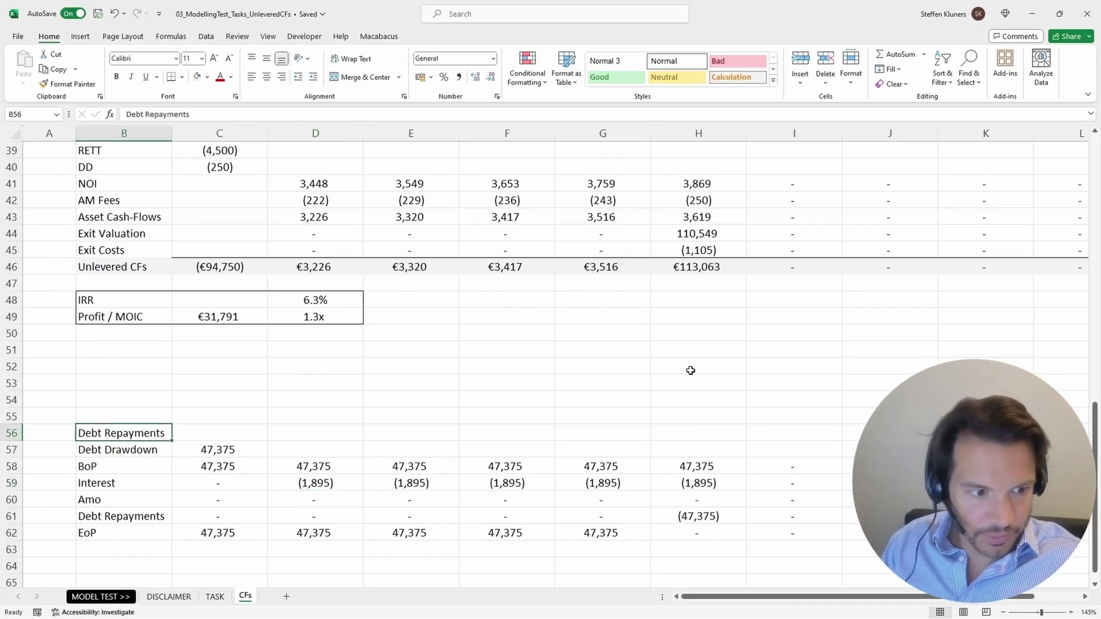
# - Rename the debt block title to 'Debt Repayment Schedule' and make it bold
pyautogui.press('F2')
pyautogui.press('BackSpace')
pyautogui.write('Schedule')
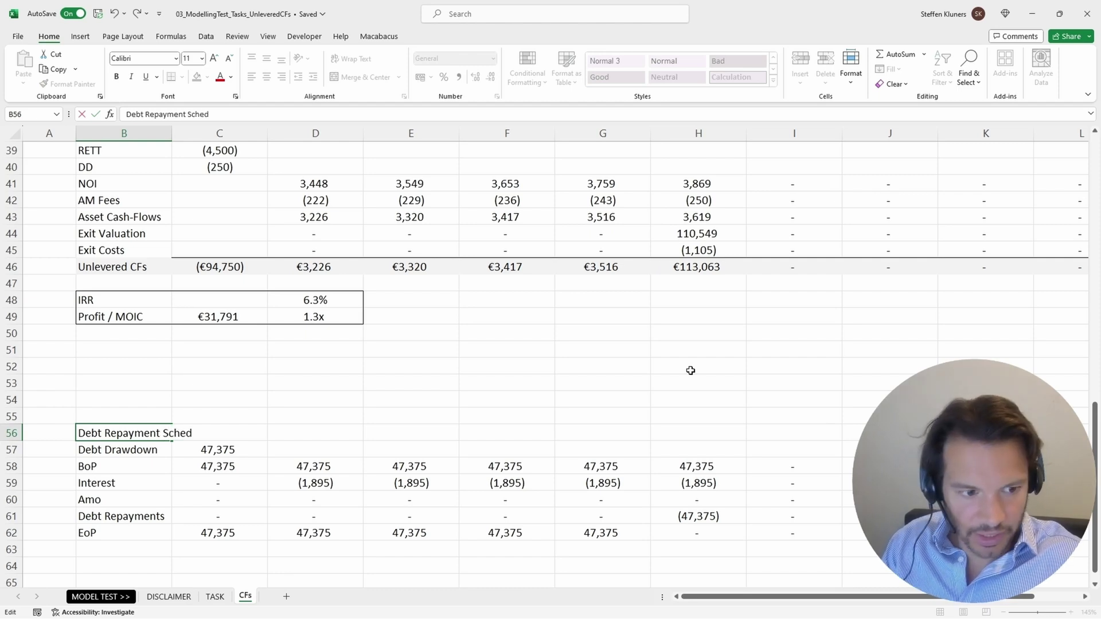
pyautogui.press('Return')
pyautogui.press('Up')
pyautogui.hotkey('ctrl', 'b')
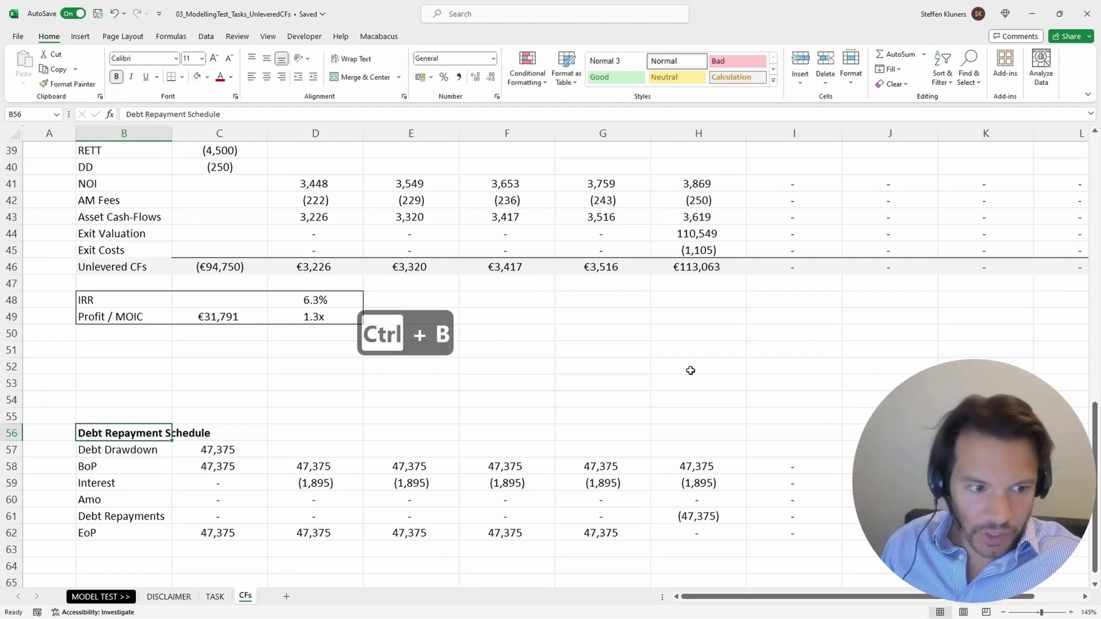
pyautogui.press('Up')
pyautogui.press('Up')
# - Add a bold 'Asset Cash-Flows' title in the empty row above the rent timeline
pyautogui.scroll(3, 631, 359)
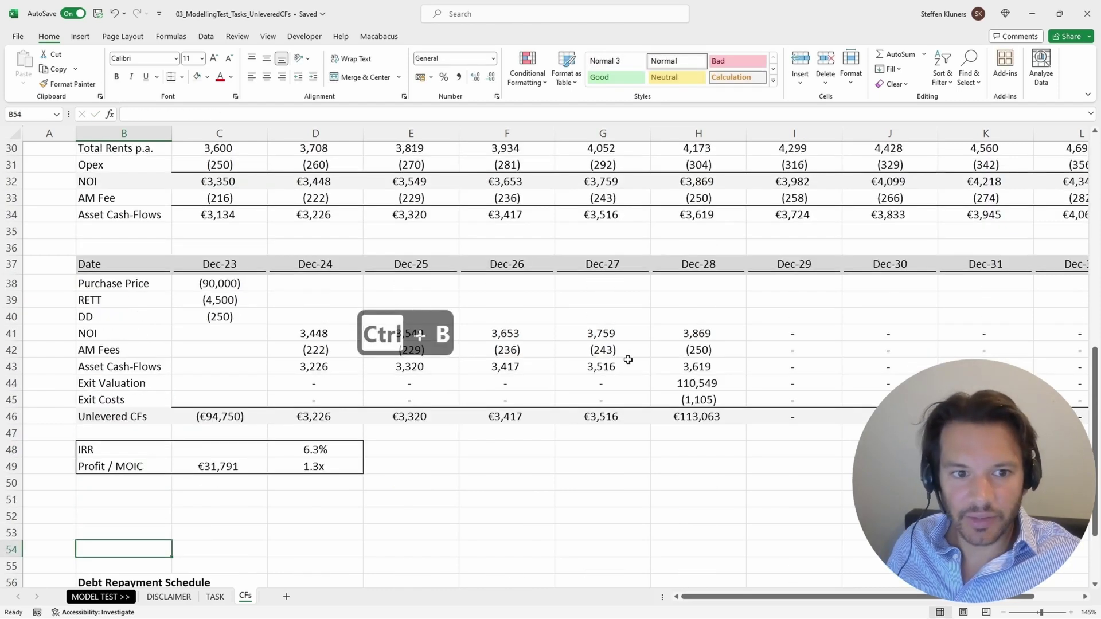
pyautogui.scroll(10, 614, 358)
pyautogui.click(115, 320)
pyautogui.scroll(-6, 208, 276)
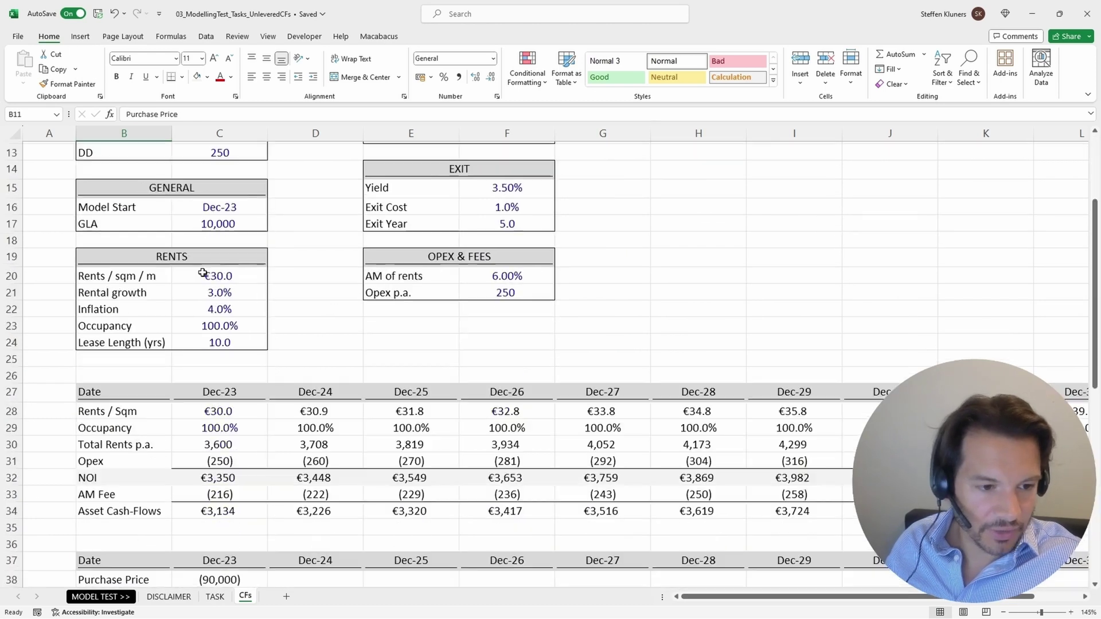
pyautogui.click(142, 280)
pyautogui.scroll(-3, 126, 290)
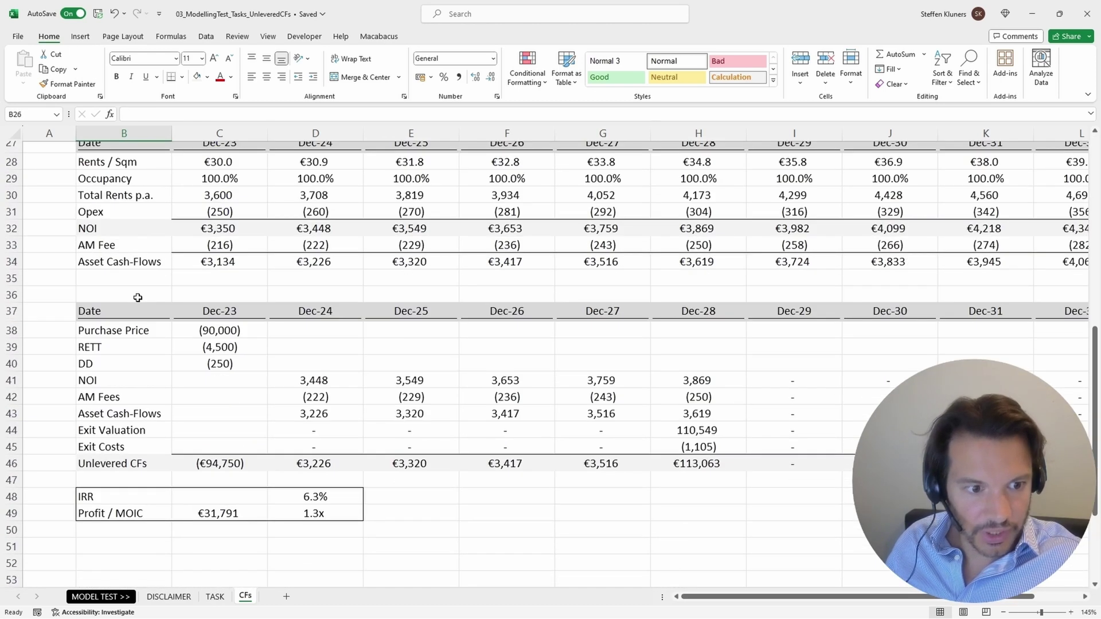
pyautogui.scroll(3, 149, 320)
pyautogui.scroll(-2, 163, 343)
pyautogui.scroll(2, 163, 342)
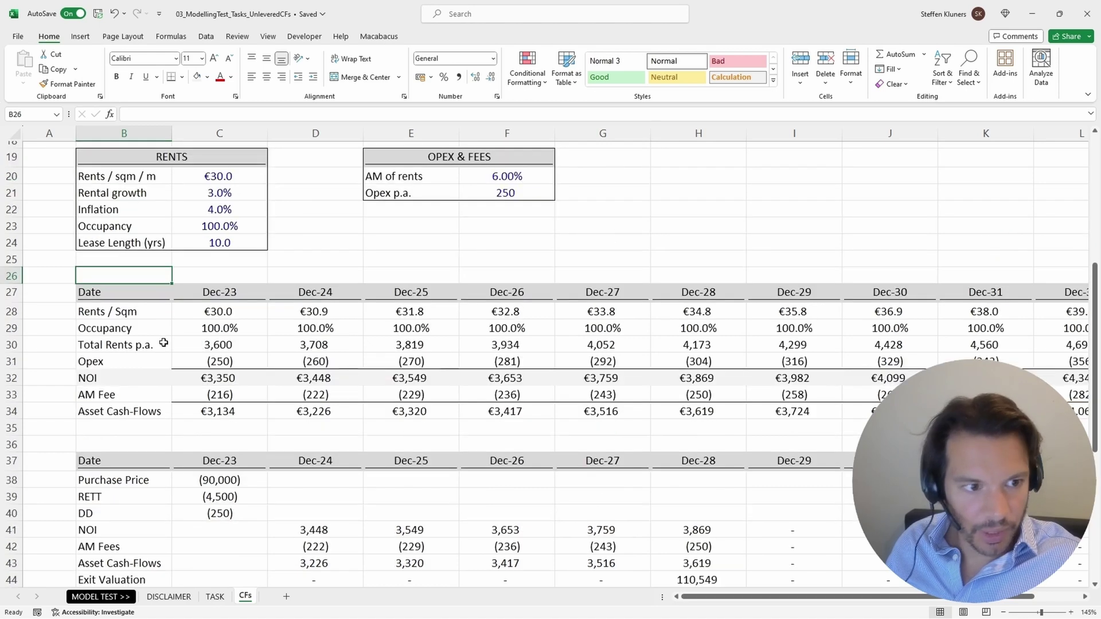
pyautogui.write('Asset Cash-Flows')
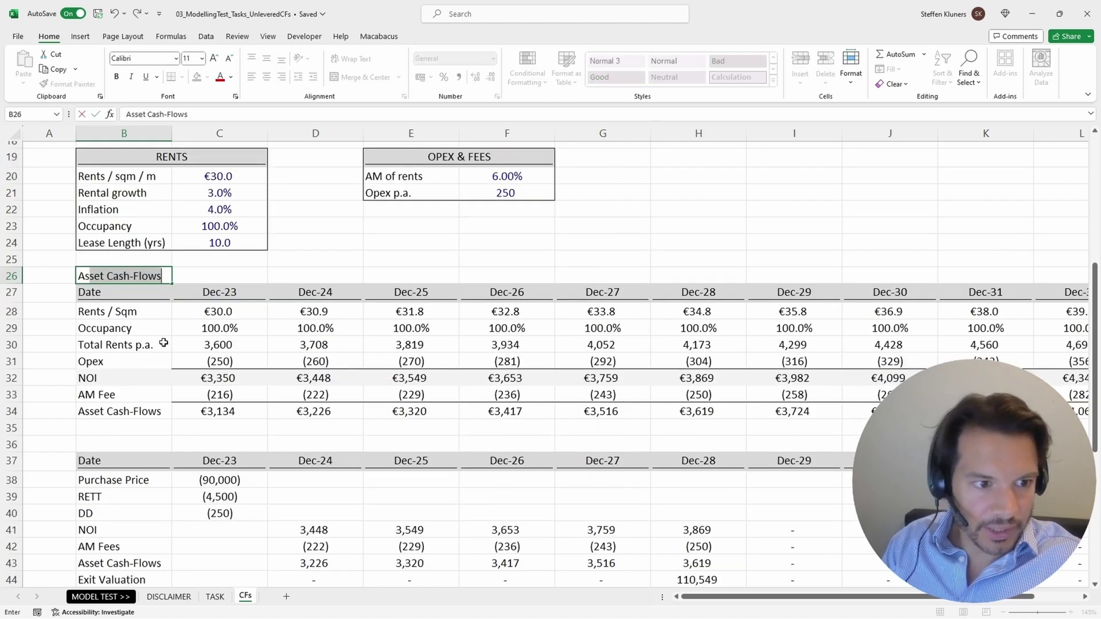
pyautogui.press('Return')
pyautogui.press('Up')
pyautogui.hotkey('ctrl', 'b')
# - Add a bold 'Unlevered CFs' title above the unlevered block and select it with its date row
pyautogui.press('Down')
pyautogui.press('Down')
pyautogui.press('Down')
pyautogui.press('Down')
pyautogui.press('Down')
pyautogui.press('Down')
pyautogui.press('Down')
pyautogui.press('Down')
pyautogui.press('Down')
pyautogui.press('Down')
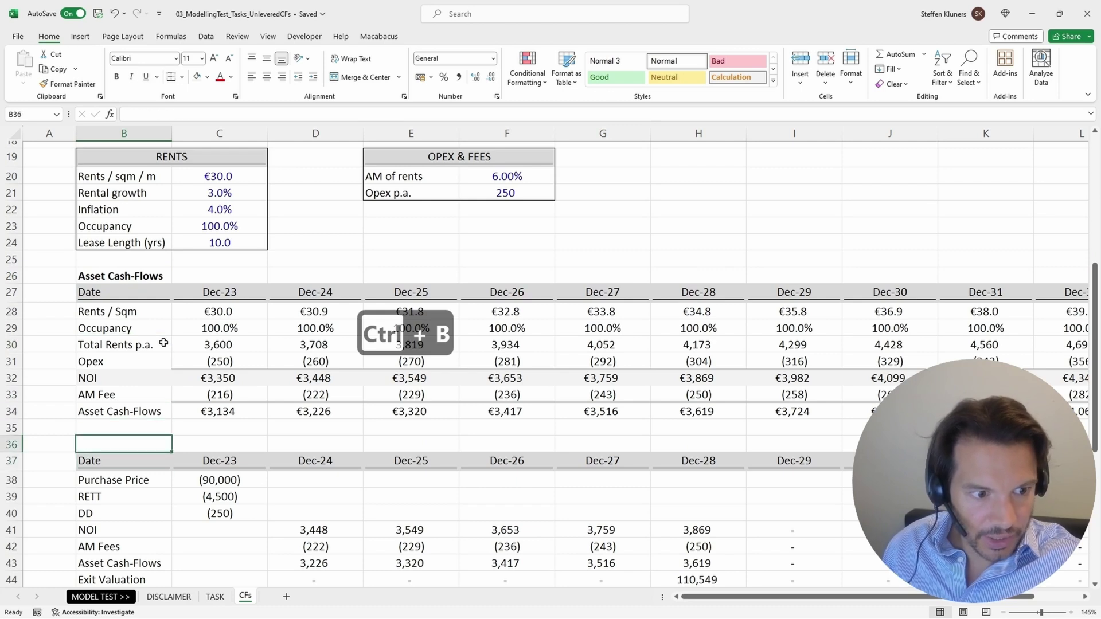
pyautogui.write('Unlevered CFs')
pyautogui.hotkey('ctrl', 'Return')
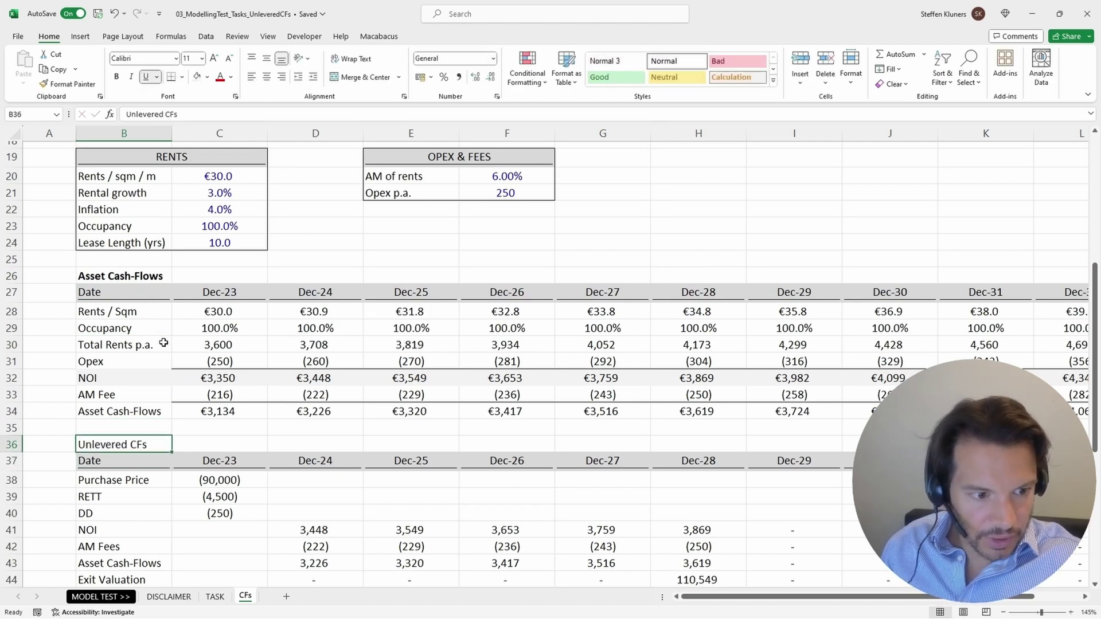
pyautogui.hotkey('ctrl', 'b')
pyautogui.press('Down')
pyautogui.press('Down')
pyautogui.press('Down')
pyautogui.press('Down')
pyautogui.press('Down')
pyautogui.press('Down')
pyautogui.press('Down')
pyautogui.press('Down')
pyautogui.press('Down')
pyautogui.press('Down')
pyautogui.press('Down')
pyautogui.press('Down')
pyautogui.press('Down')
pyautogui.press('Down')
pyautogui.press('Down')
pyautogui.press('Down')
pyautogui.press('Down')
pyautogui.press('Down')
pyautogui.press('Down')
pyautogui.press('Down')
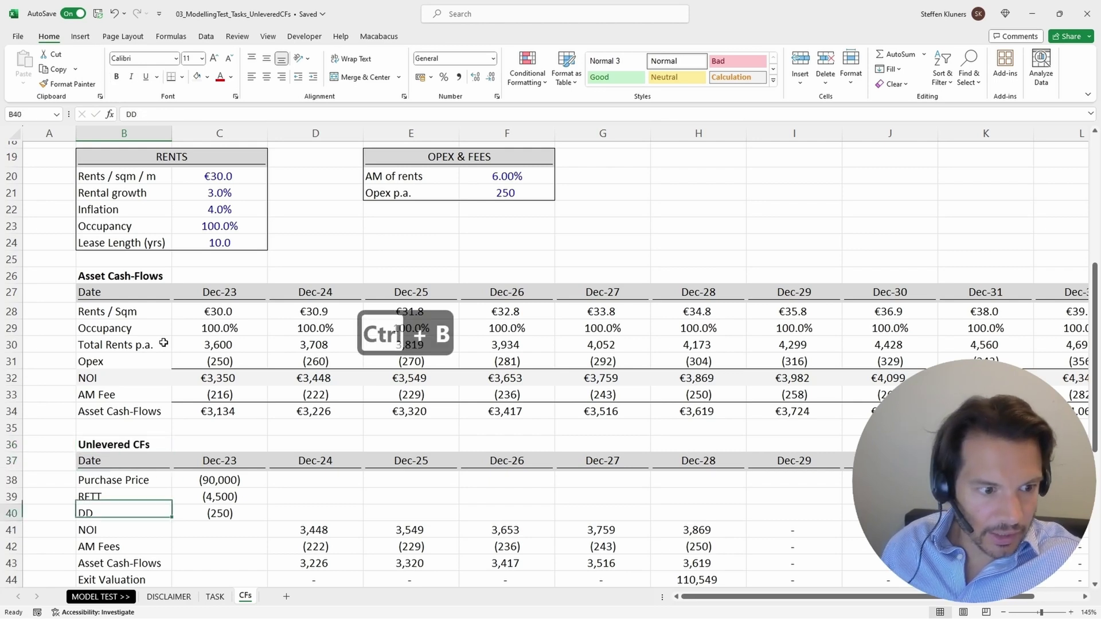
pyautogui.press('Down')
pyautogui.press('Down')
pyautogui.press('Down')
pyautogui.press('Down')
pyautogui.press('Up')
pyautogui.press('Up')
pyautogui.press('Up')
pyautogui.press('Up')
pyautogui.press('Up')
pyautogui.press('Up')
pyautogui.press('Up')
pyautogui.press('Up')
pyautogui.press('Up')
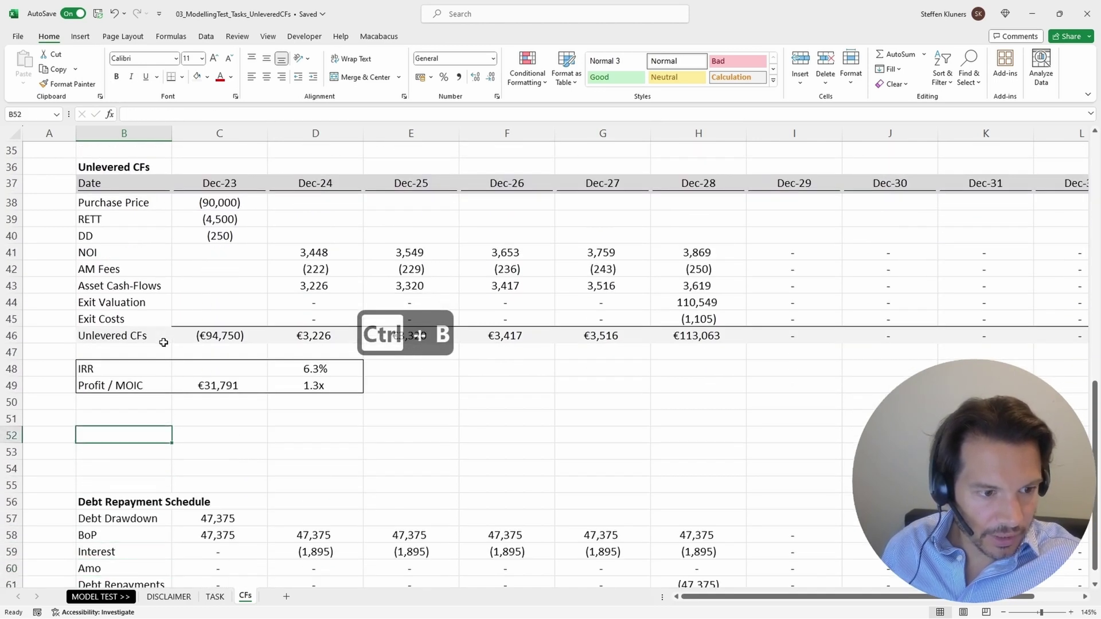
pyautogui.press('Up')
pyautogui.press('Up')
pyautogui.press('Up')
pyautogui.press('Up')
pyautogui.press('Up')
pyautogui.press('Up')
pyautogui.press('Up')
pyautogui.press('Up')
pyautogui.press('Up')
pyautogui.press('Up')
pyautogui.press('Up')
pyautogui.press('Up')
pyautogui.press('Up')
pyautogui.press('Up')
pyautogui.press('Up')
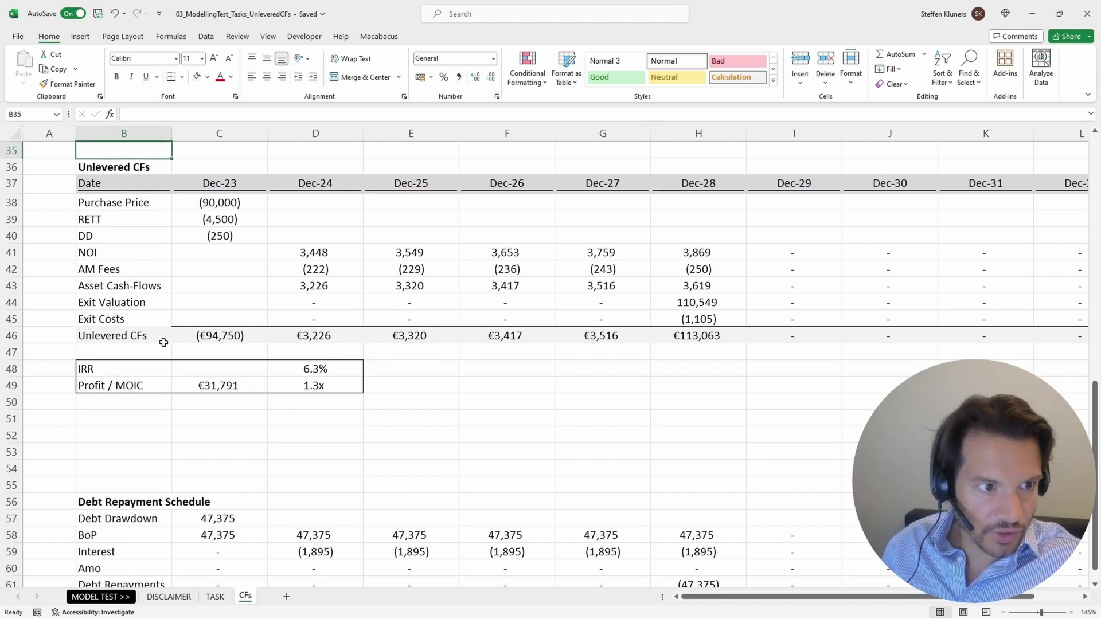
pyautogui.hotkey('shift', 'space')
pyautogui.hotkey('shift', 'Down')
# - Insert copies of the Unlevered CFs title and date rows at row 51, retitled 'Levered CFs'
pyautogui.hotkey('ctrl', 'c')
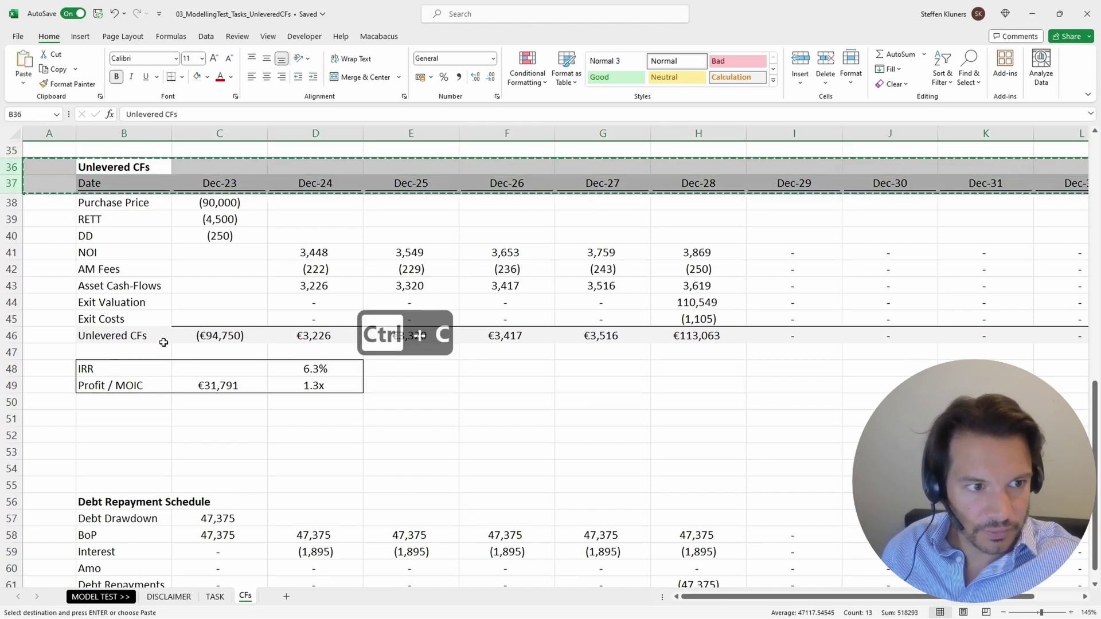
pyautogui.press('Down')
pyautogui.press('Down')
pyautogui.press('Down')
pyautogui.press('Down')
pyautogui.press('Down')
pyautogui.press('Down')
pyautogui.press('Down')
pyautogui.press('Down')
pyautogui.press('Down')
pyautogui.press('Down')
pyautogui.press('Down')
pyautogui.press('Down')
pyautogui.press('Down')
pyautogui.press('Down')
pyautogui.press('Down')
pyautogui.press('Down')
pyautogui.press('Down')
pyautogui.press('Up')
pyautogui.press('Up')
pyautogui.press('Left')
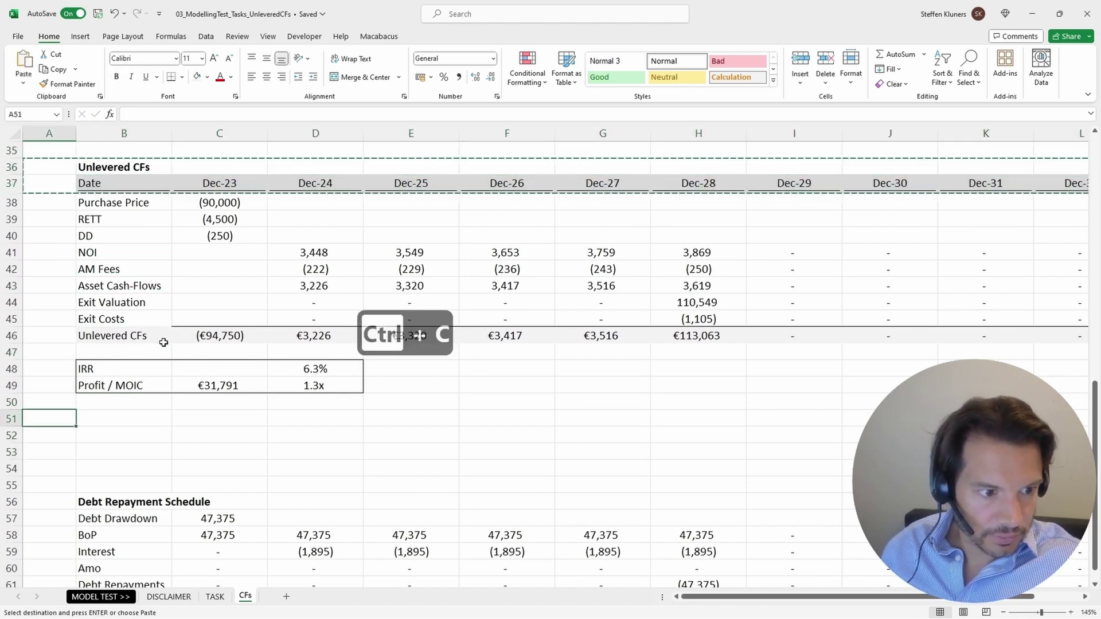
pyautogui.hotkey('shift', 'space')
pyautogui.hotkey('ctrl', 'shift', '=')
pyautogui.press('Right')
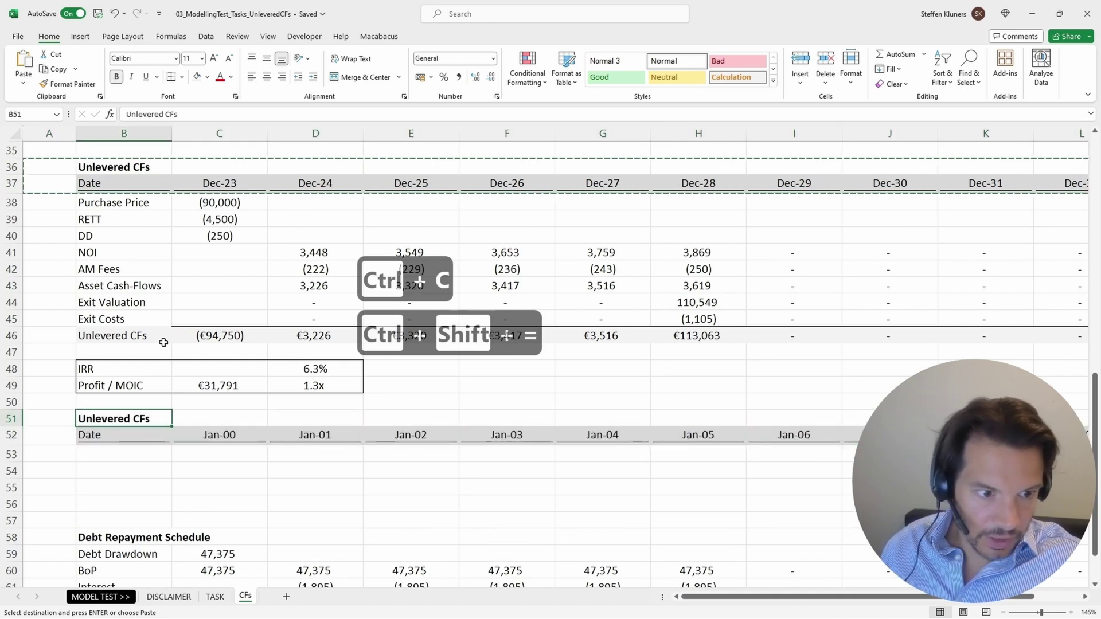
pyautogui.press('Delete')
pyautogui.write('Levere')
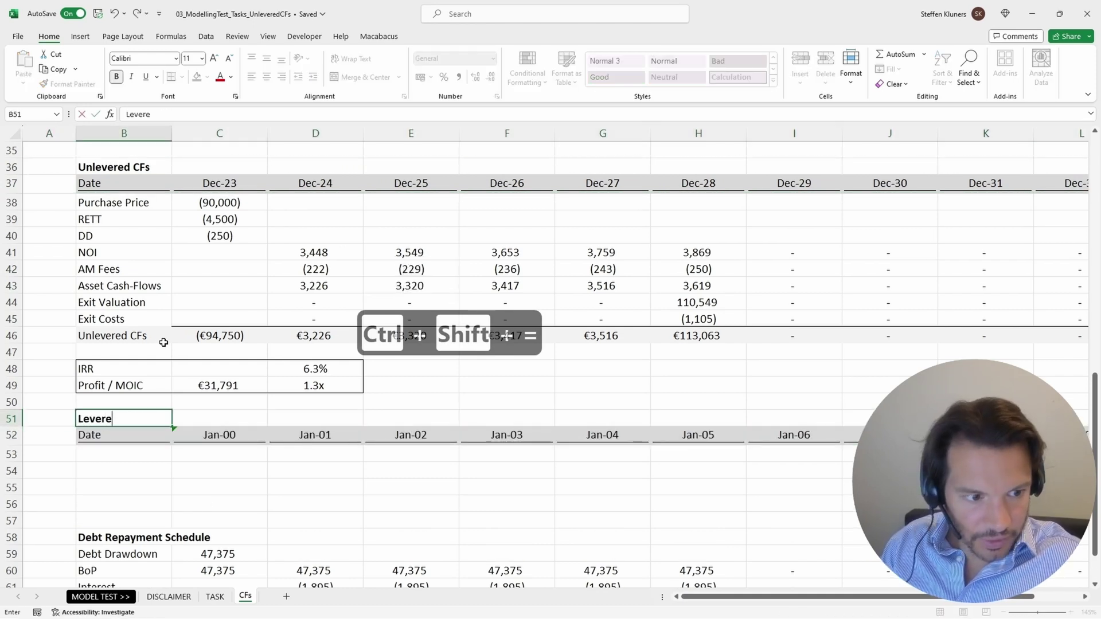
pyautogui.write('d CFs')
pyautogui.press('Return')
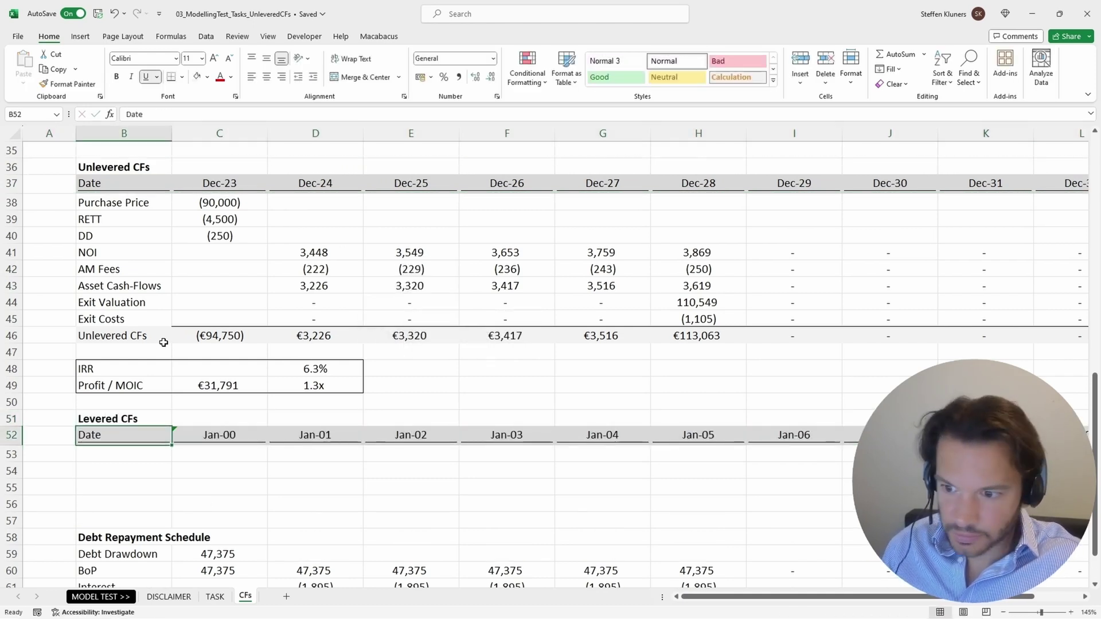
# - Link the first Levered CFs date C52 to C37 so dates run Dec-23 to Dec-29
pyautogui.press('Down')
pyautogui.press('Right')
pyautogui.press('Right')
pyautogui.press('Up')
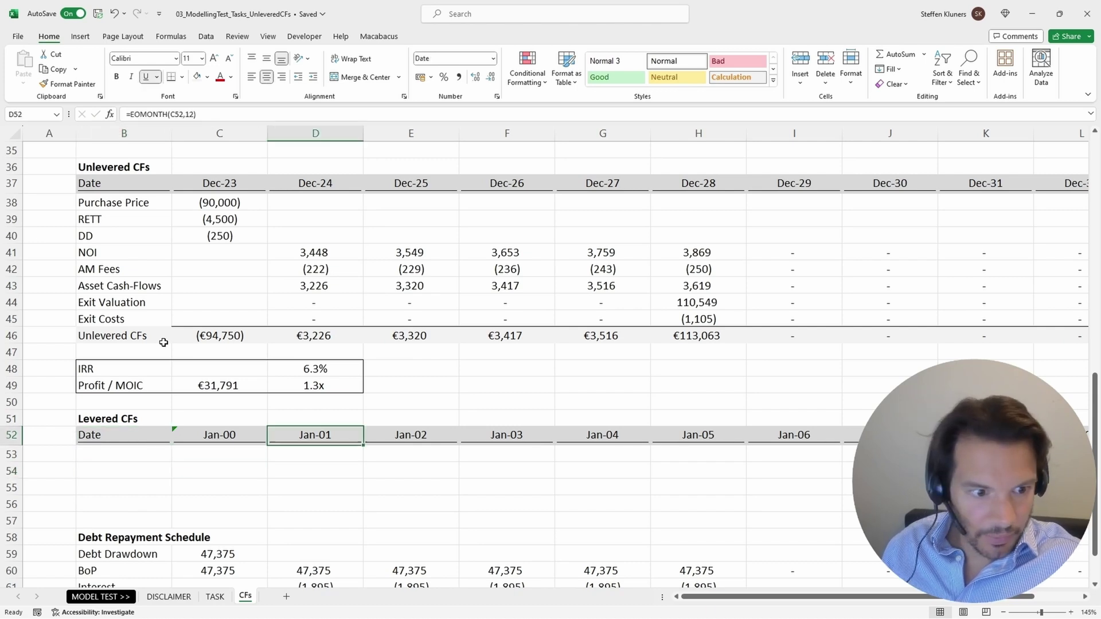
pyautogui.press('Left')
pyautogui.press('Delete')
pyautogui.write('=')
pyautogui.press('Up')
pyautogui.press('Up')
pyautogui.press('Up')
pyautogui.press('Up')
pyautogui.press('Up')
pyautogui.press('Up')
pyautogui.press('Up')
pyautogui.press('Up')
pyautogui.press('Up')
pyautogui.press('Up')
pyautogui.press('Up')
pyautogui.press('Up')
pyautogui.press('Up')
pyautogui.press('Up')
pyautogui.press('Up')
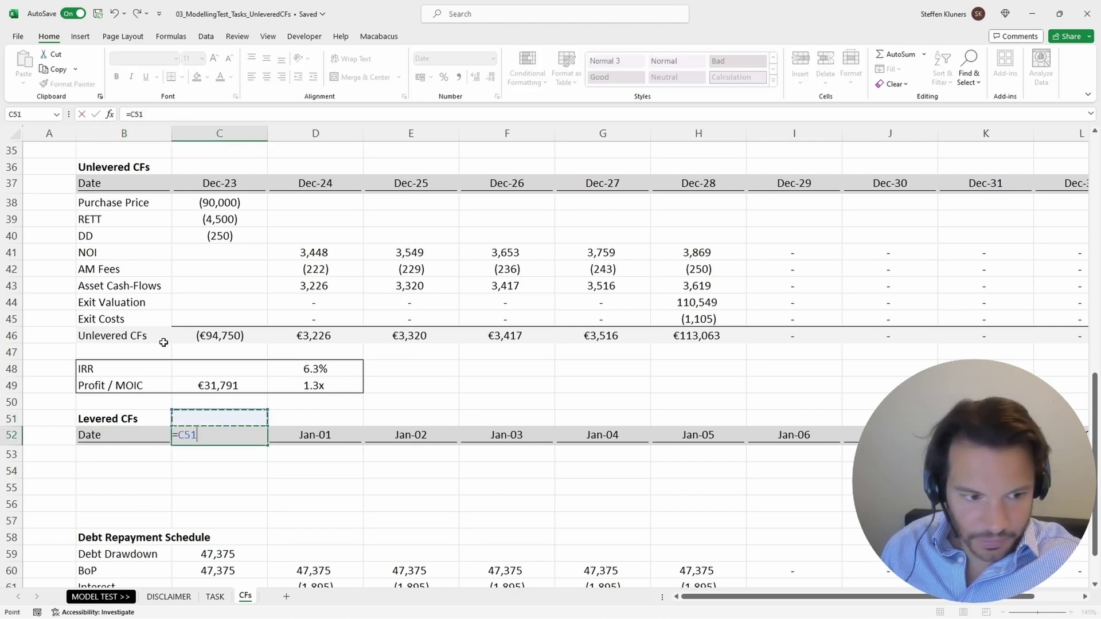
pyautogui.press('Return')
pyautogui.press('Up')
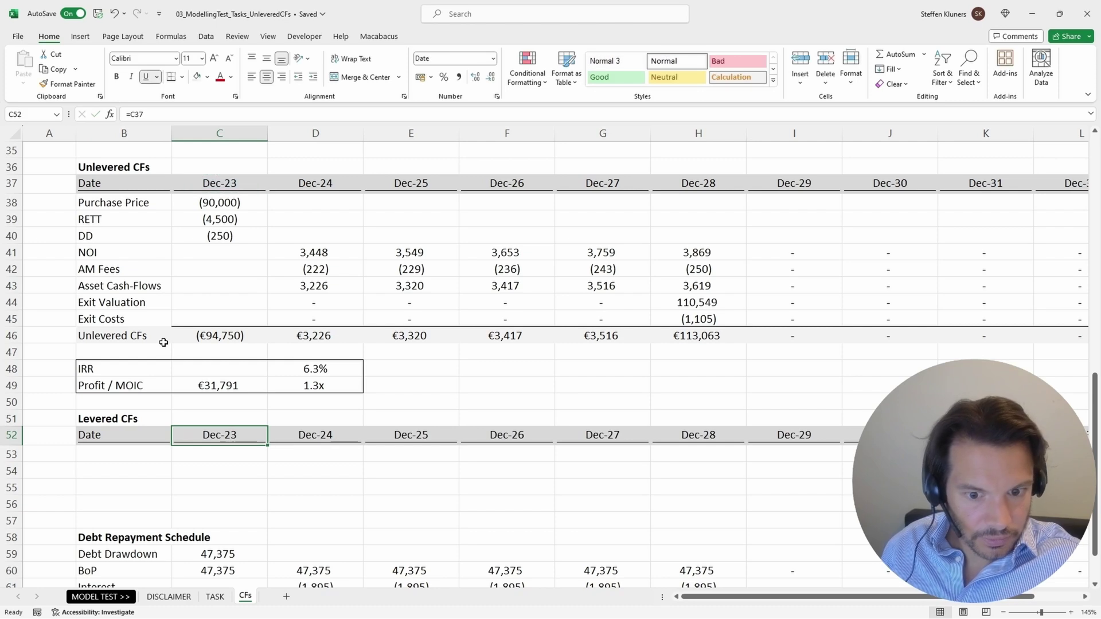
pyautogui.press('Down')
pyautogui.press('Left')
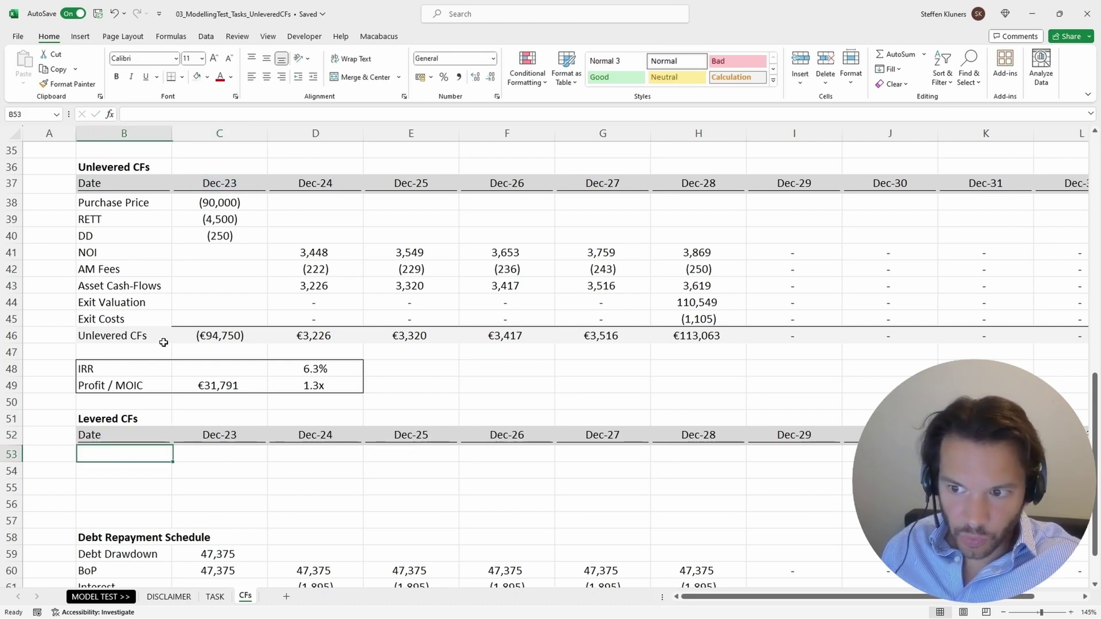
# - Add a Purchase Price row in B53 with C53 linked to the unlevered (90,000) via =C38
pyautogui.write('P')
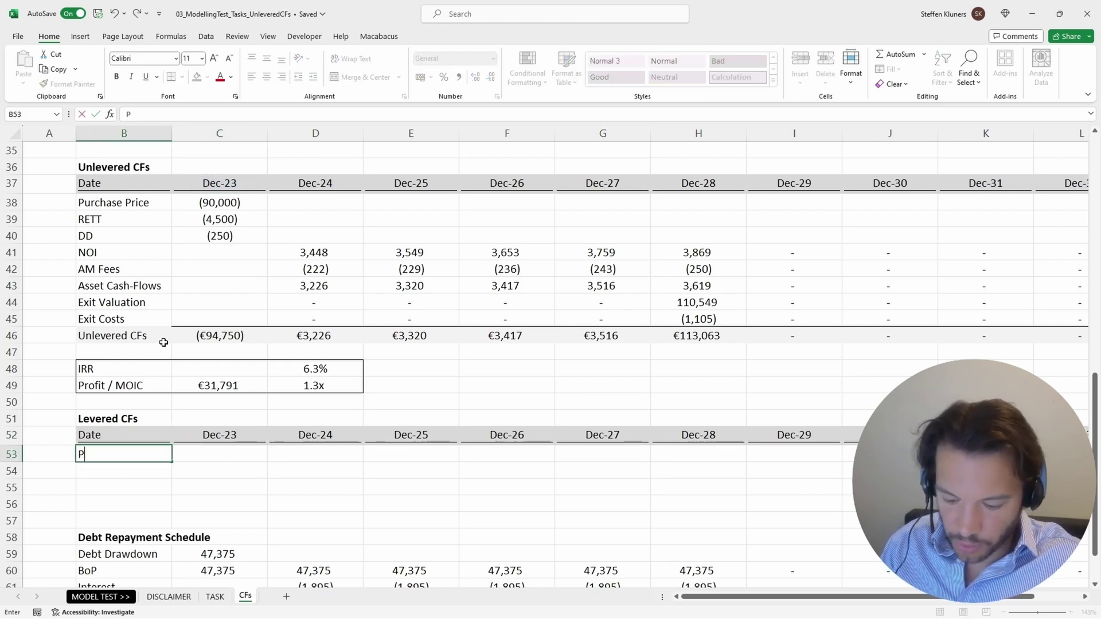
pyautogui.write('urchase Price')
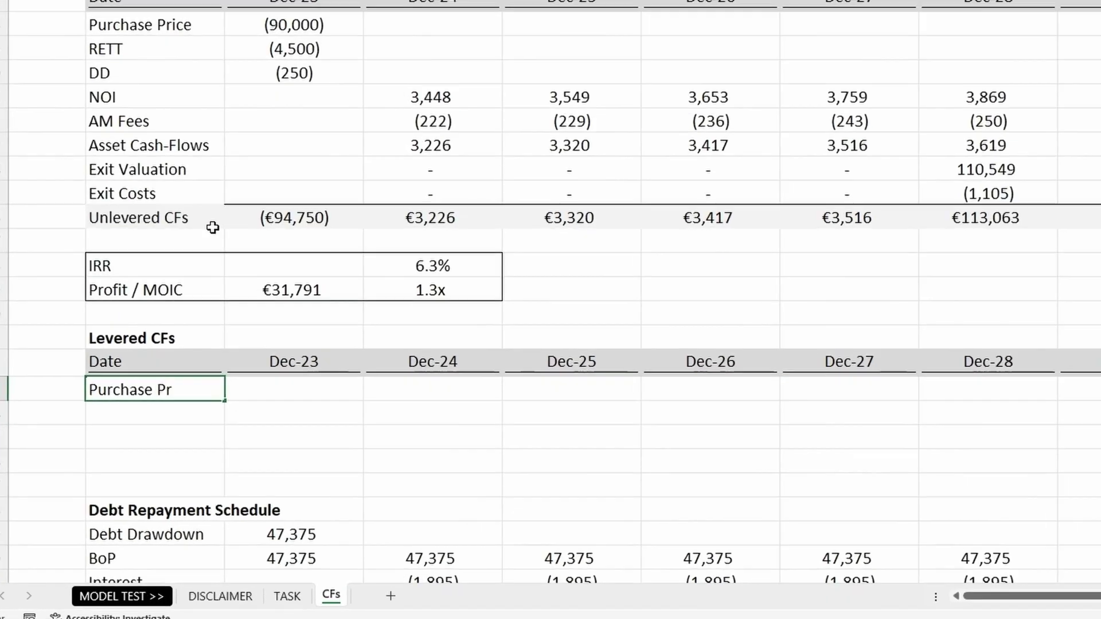
pyautogui.press('Right')
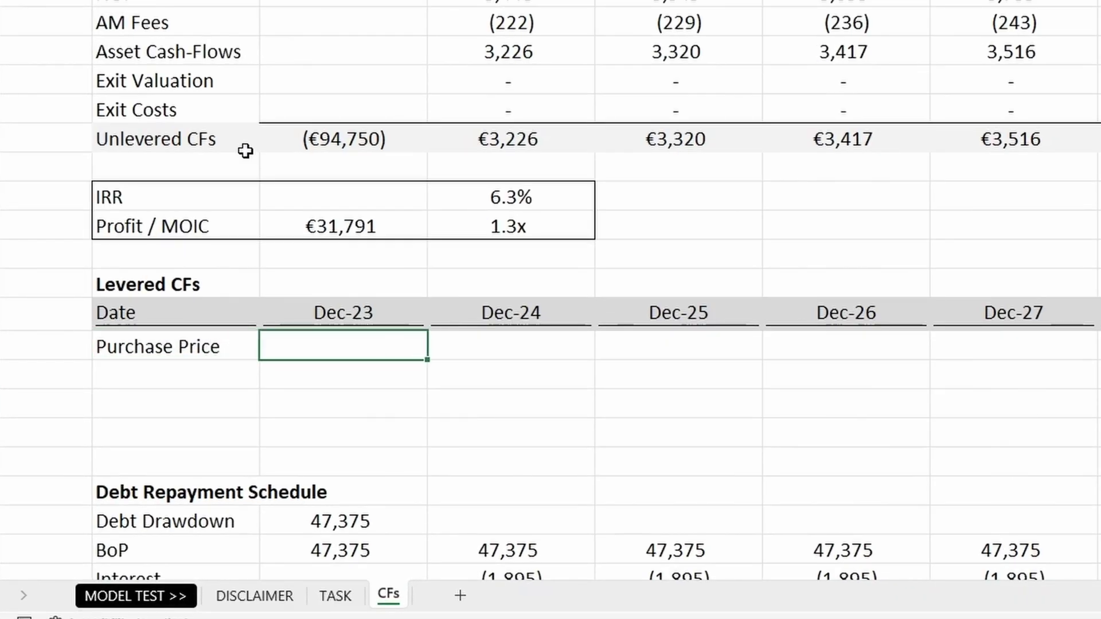
pyautogui.write('=')
pyautogui.press('Up')
pyautogui.press('Up')
pyautogui.press('Up')
pyautogui.press('Up')
pyautogui.press('Up')
pyautogui.press('Up')
pyautogui.press('Up')
pyautogui.press('Up')
pyautogui.press('Up')
pyautogui.press('Up')
pyautogui.press('Up')
pyautogui.press('Up')
pyautogui.press('Up')
pyautogui.press('Up')
pyautogui.press('Up')
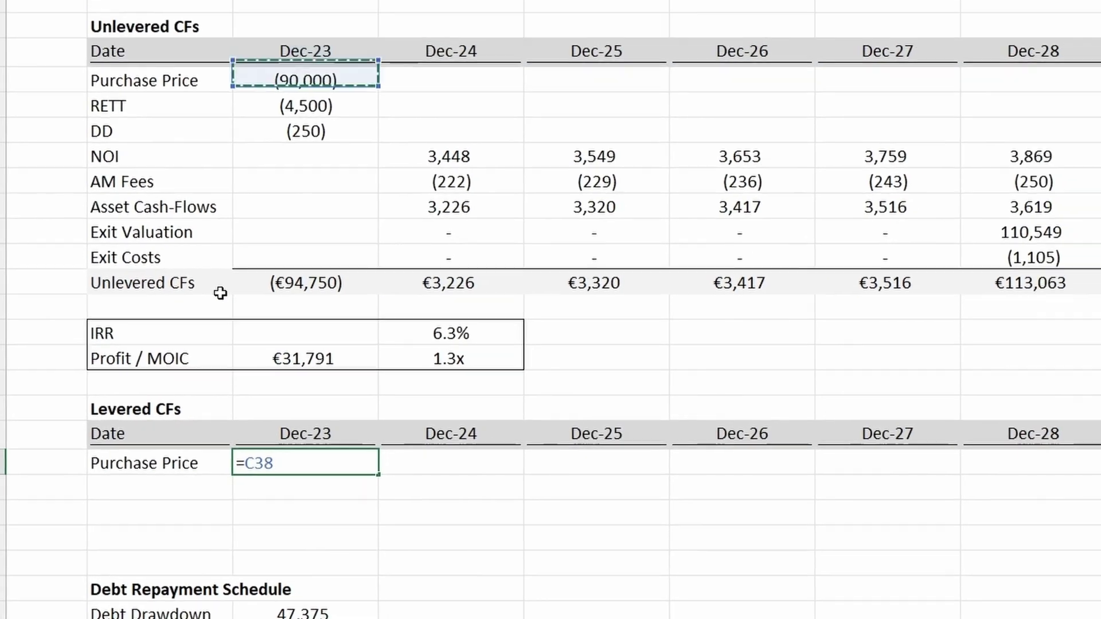
pyautogui.press('Return')
pyautogui.press('Up')
pyautogui.press('Left')
pyautogui.press('Down')
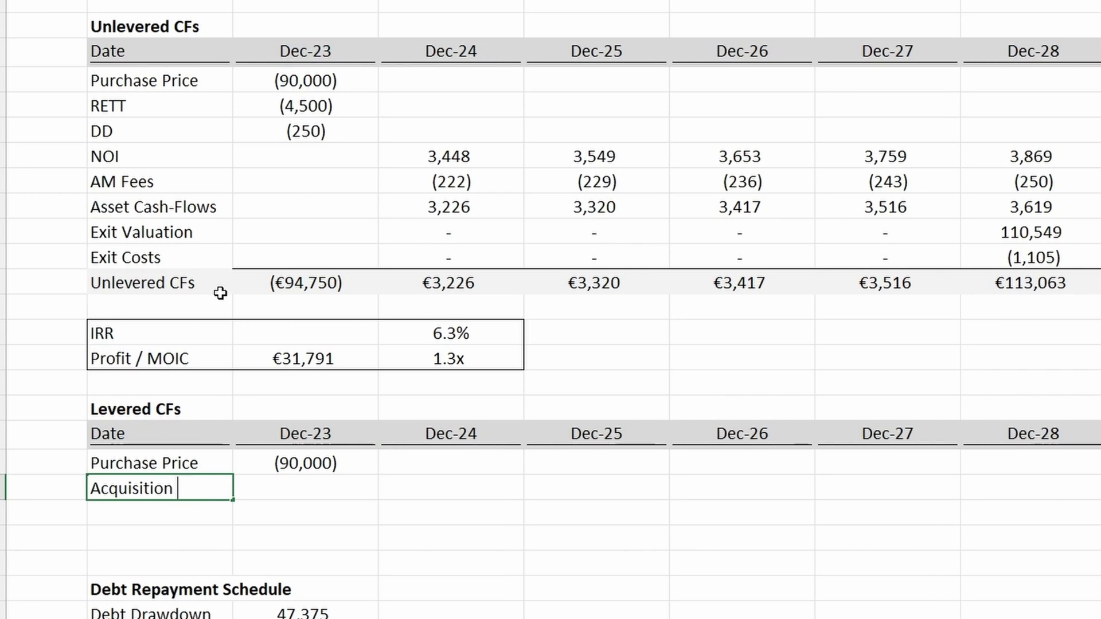
# - Add an Acquisition Costs row summing the RETT and DD costs to (4,750), centre-aligned
pyautogui.press('Tab')
pyautogui.write('=')
pyautogui.press('Up')
pyautogui.press('Up')
pyautogui.press('Up')
pyautogui.press('Up')
pyautogui.press('Up')
pyautogui.press('Up')
pyautogui.press('Up')
pyautogui.press('Up')
pyautogui.press('Up')
pyautogui.press('Up')
pyautogui.press('Up')
pyautogui.press('Up')
pyautogui.press('Up')
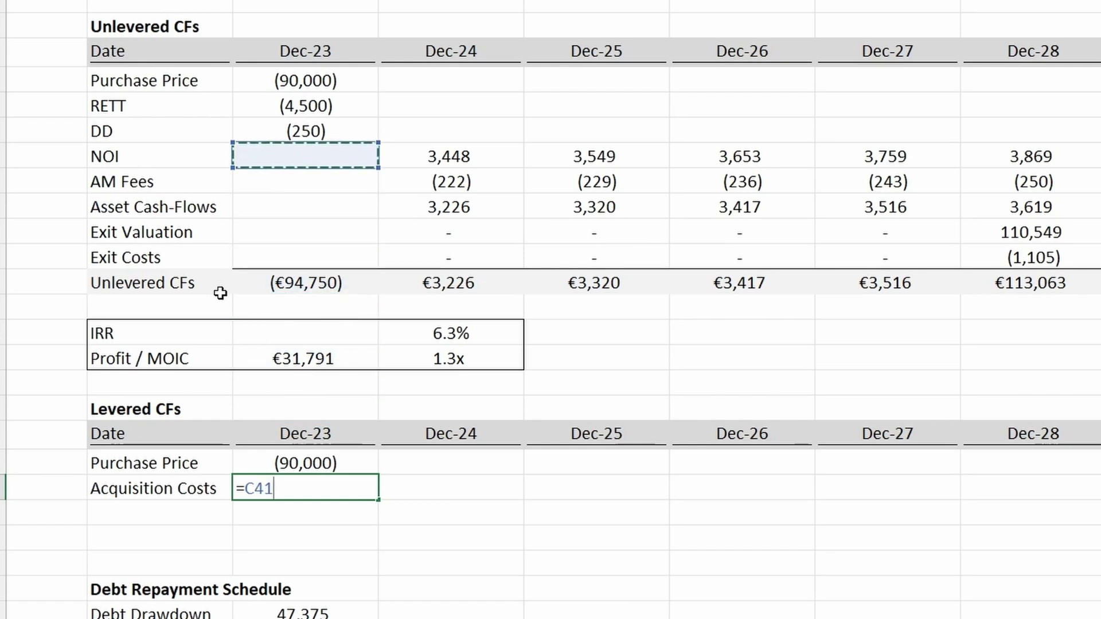
pyautogui.press('Up')
pyautogui.press('Up')
pyautogui.write('+')
pyautogui.press('Up')
pyautogui.press('Up')
pyautogui.press('Up')
pyautogui.press('Up')
pyautogui.press('Up')
pyautogui.press('Up')
pyautogui.press('Up')
pyautogui.press('Up')
pyautogui.press('Up')
pyautogui.press('Up')
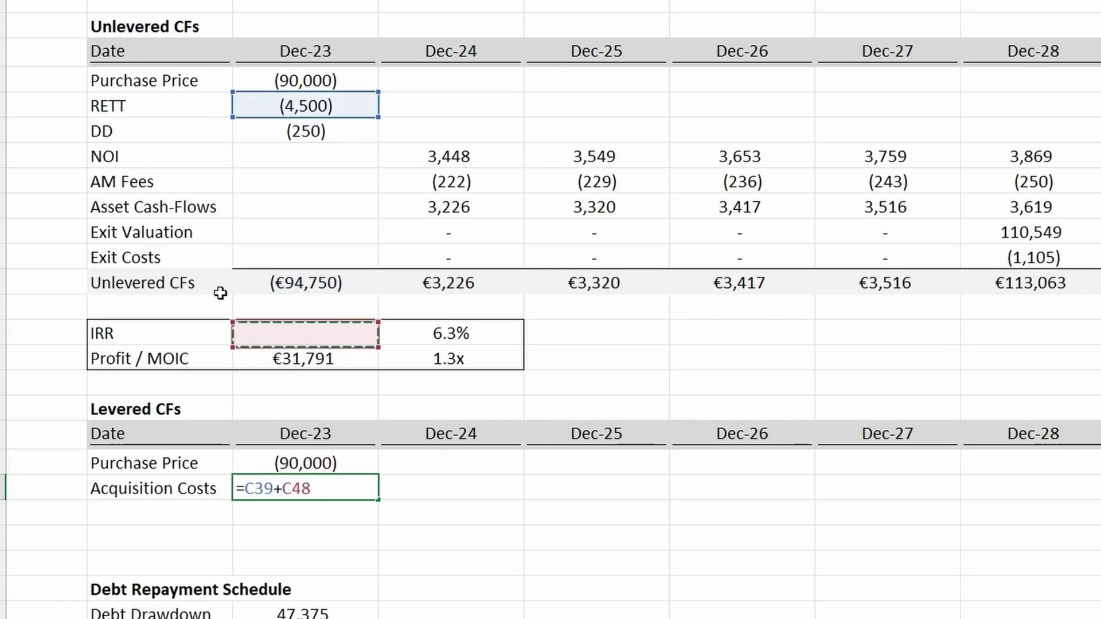
pyautogui.press('Return')
pyautogui.press('Up')
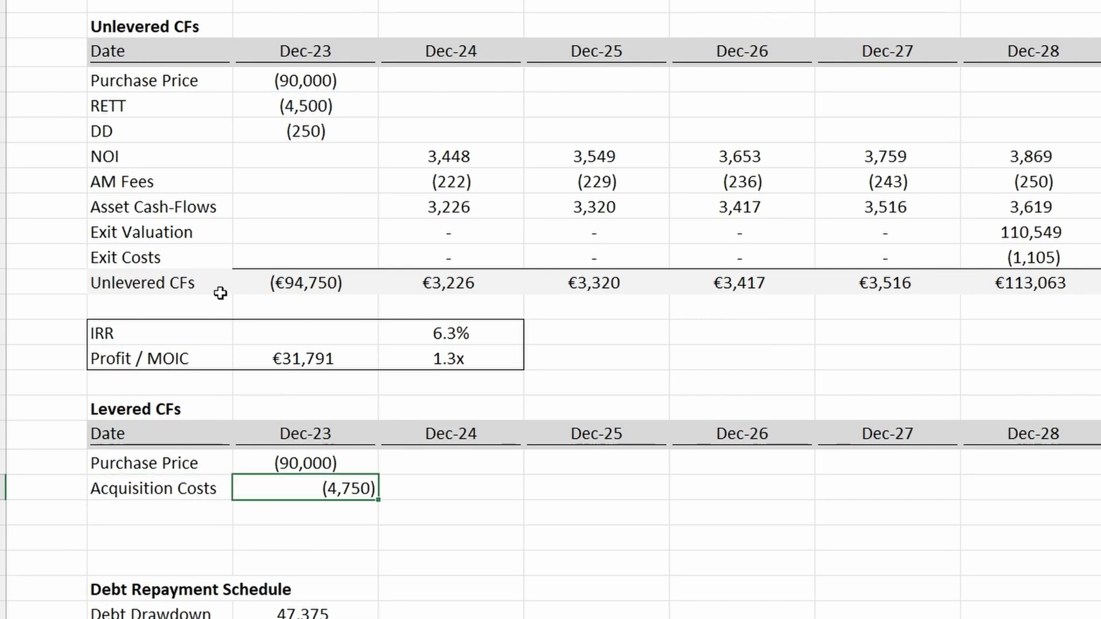
pyautogui.hotkey('alt', 'h')
pyautogui.press('a')
pyautogui.press('c')
# - Type the label 'Asset Cash-Flows' in the next empty label cell below
pyautogui.press('Up')
pyautogui.press('Down')
pyautogui.press('Left')
pyautogui.press('Down')
pyautogui.write('Ass')
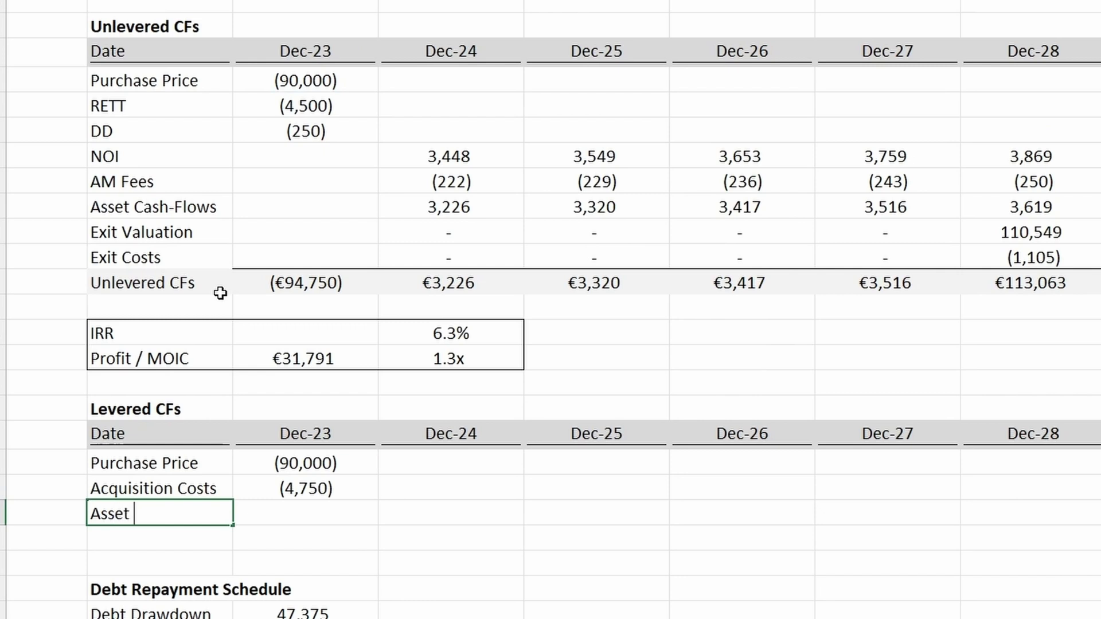
pyautogui.write('et Cash-Flows')
# - Link the Dec-24 Asset Cash-Flows cell to the unlevered value with =D43 and fill it through Dec-33
pyautogui.press('Tab')
pyautogui.write('=')
pyautogui.press('Up')
pyautogui.press('Up')
pyautogui.press('Up')
pyautogui.press('Up')
pyautogui.press('Up')
pyautogui.press('Up')
pyautogui.press('Up')
pyautogui.press('Up')
pyautogui.press('Up')
pyautogui.press('Up')
pyautogui.press('Up')
pyautogui.press('Up')
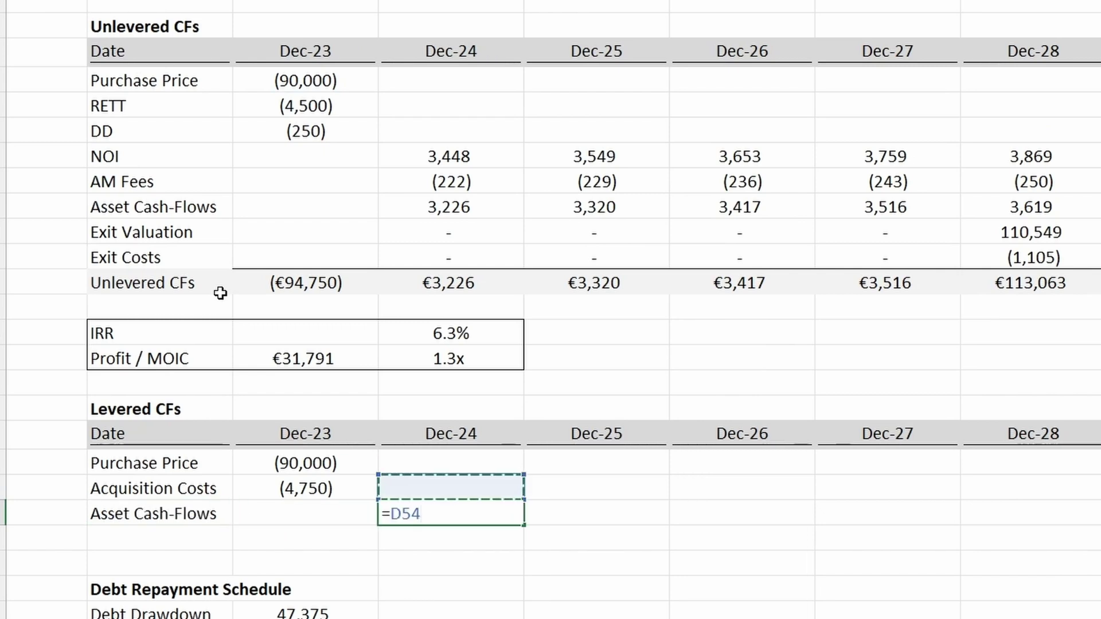
pyautogui.press('Return')
pyautogui.press('Up')
pyautogui.press('Right')
pyautogui.press('Right')
pyautogui.press('Left')
pyautogui.press('Left')
pyautogui.press('Right')
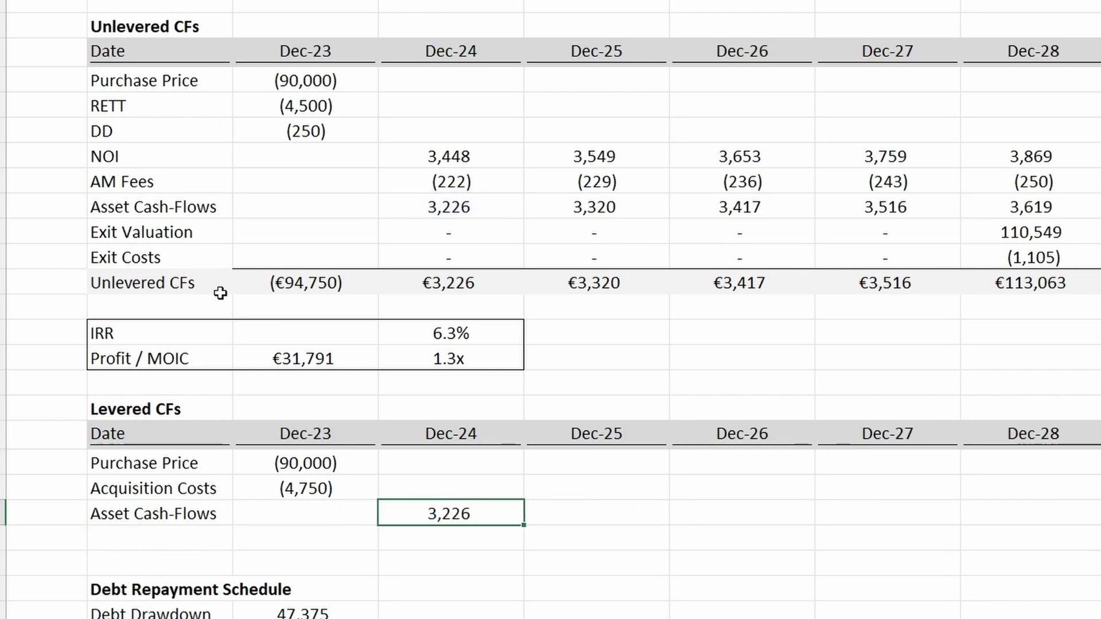
pyautogui.hotkey('shift', 'Right')
pyautogui.hotkey('shift', 'Right')
pyautogui.hotkey('shift', 'Right')
pyautogui.hotkey('shift', 'Right')
pyautogui.hotkey('shift', 'Right')
pyautogui.hotkey('shift', 'Right')
pyautogui.hotkey('shift', 'Right')
pyautogui.hotkey('shift', 'Right')
pyautogui.hotkey('shift', 'Right')
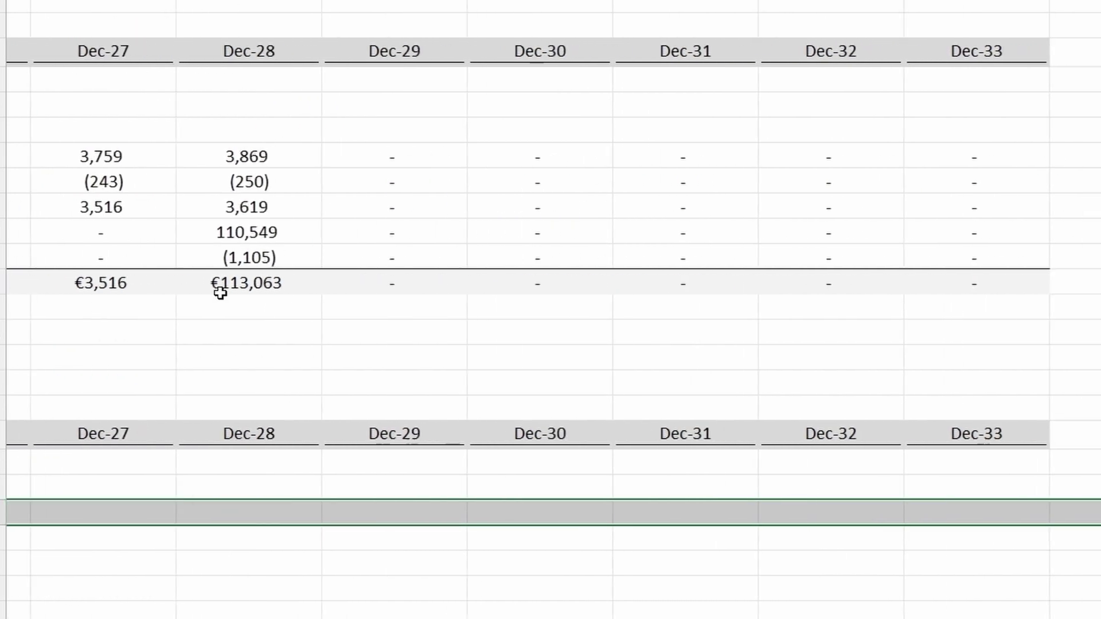
pyautogui.hotkey('ctrl', 'r')
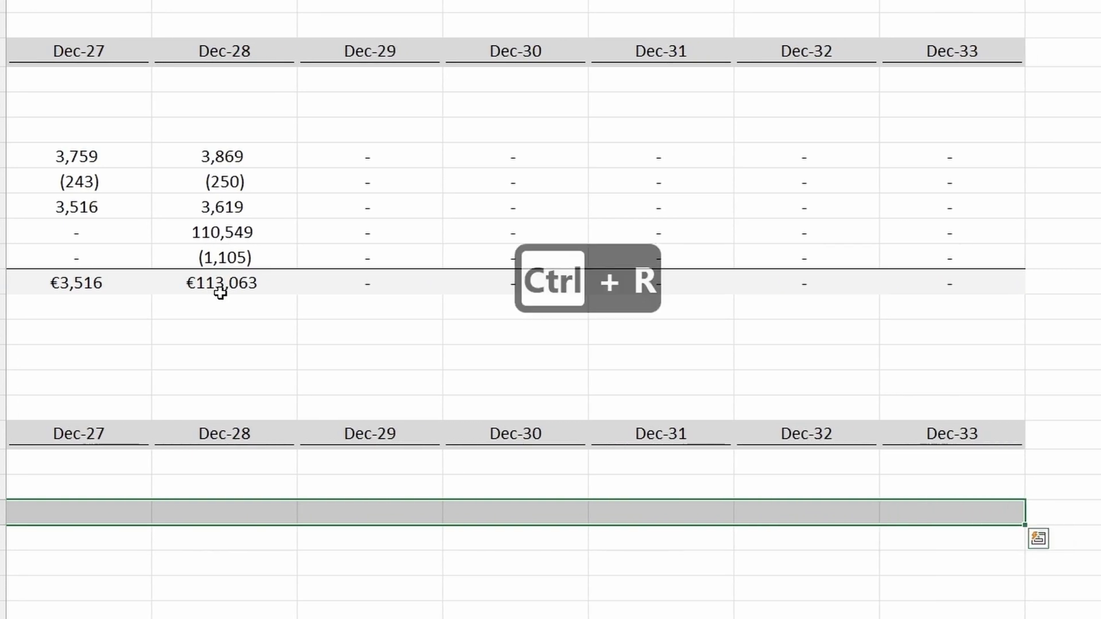
# - Insert two blank rows below the Asset Cash-Flows row
pyautogui.press('Left')
pyautogui.press('Left')
pyautogui.press('Down')
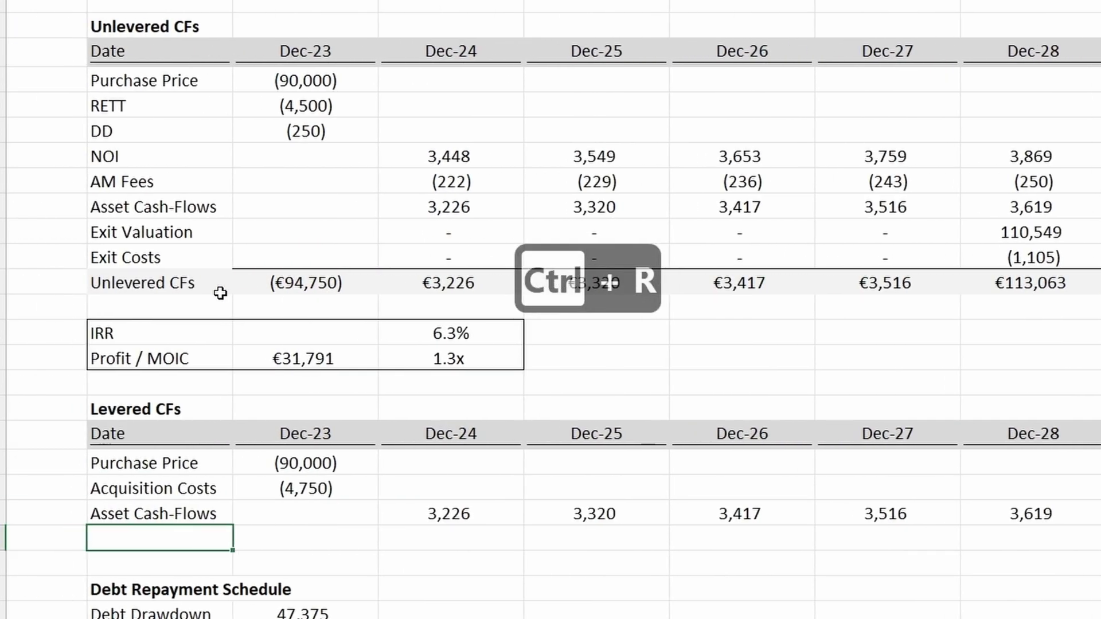
pyautogui.hotkey('alt', 'i')
pyautogui.press('r')
pyautogui.hotkey('alt', 'i')
pyautogui.press('r')
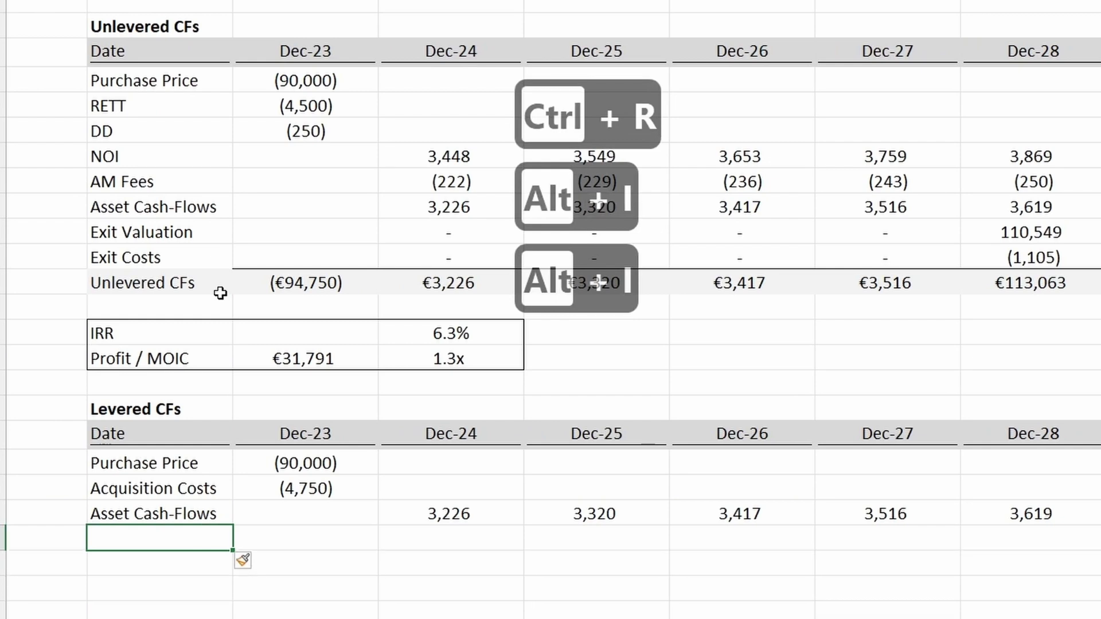
pyautogui.press('Down')
pyautogui.press('Down')
pyautogui.press('Down')
pyautogui.press('Down')
pyautogui.press('Down')
pyautogui.press('Down')
pyautogui.press('Up')
pyautogui.press('Up')
pyautogui.press('Up')
pyautogui.press('Up')
pyautogui.press('Up')
pyautogui.press('Up')
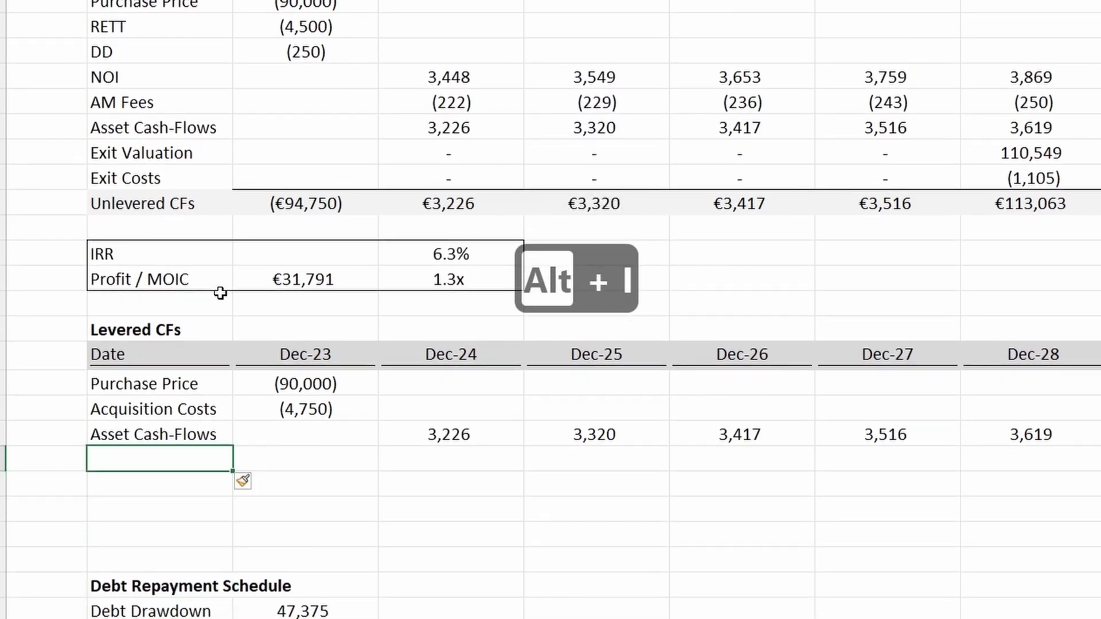
# - Add the row labels Debt Drawdown, Interest and Debt Repayment
pyautogui.write('Debt Drawdown')
pyautogui.press('Return')
pyautogui.write('Interest')
pyautogui.press('Return')
pyautogui.write('Debt R')
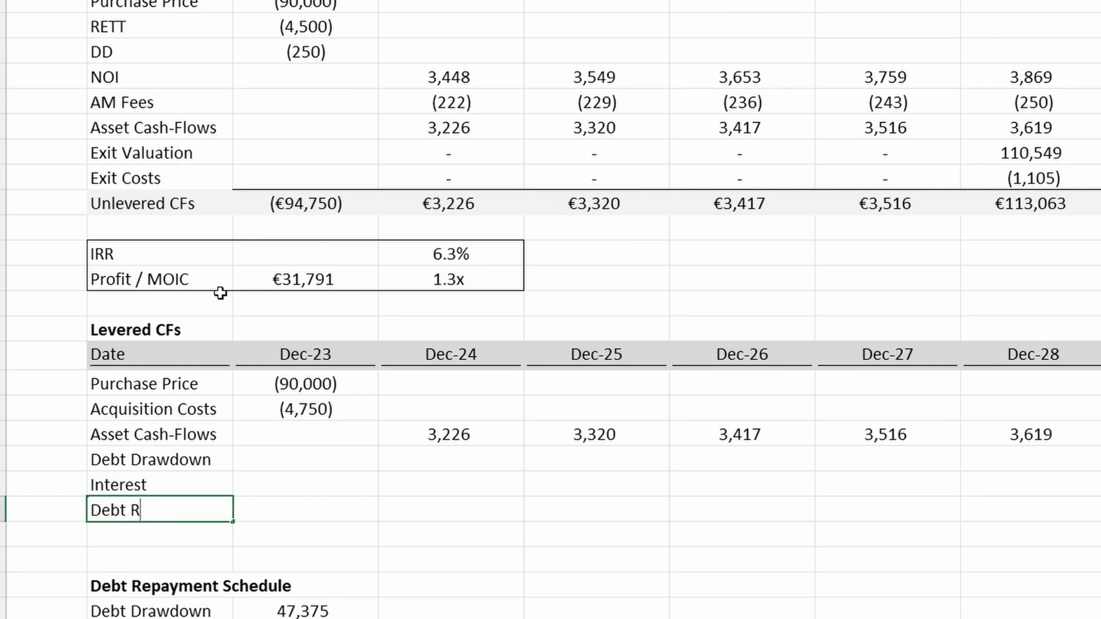
pyautogui.write('epayment')
pyautogui.press('Tab')
# - Link the Dec-23 Debt Drawdown cell to the schedule's drawdown (47,375) and centre it
pyautogui.press('Up')
pyautogui.press('Up')
pyautogui.write('=')
pyautogui.press('Down')
pyautogui.press('Down')
pyautogui.press('Down')
pyautogui.press('Down')
pyautogui.press('Down')
pyautogui.press('Down')
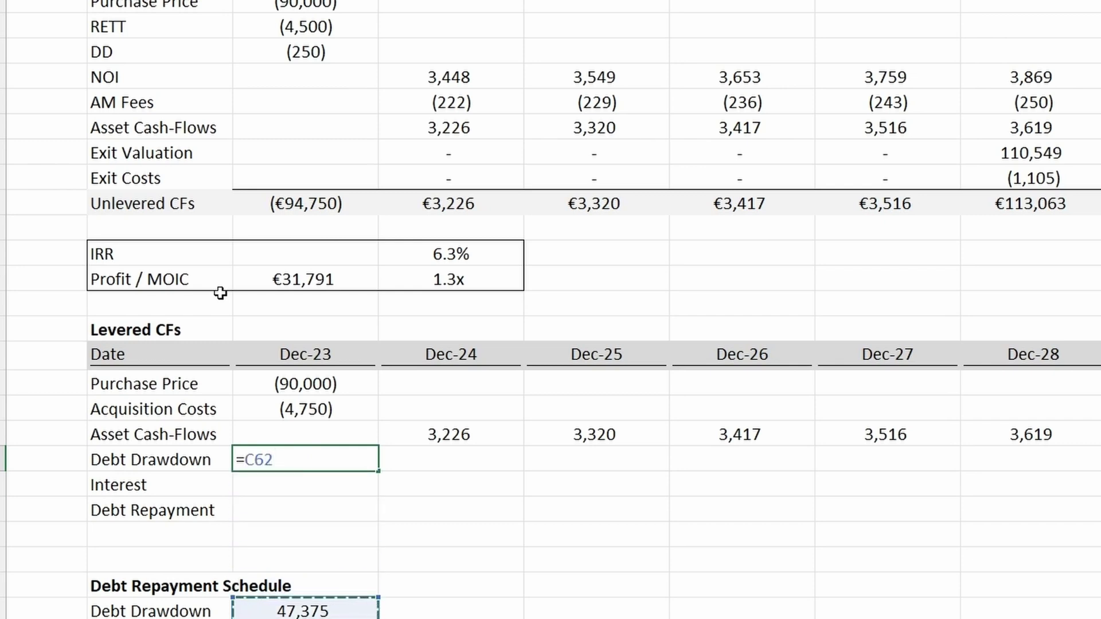
pyautogui.hotkey('ctrl', 'Return')
pyautogui.hotkey('alt', 'h')
pyautogui.press('a')
pyautogui.press('c')
pyautogui.press('Down')
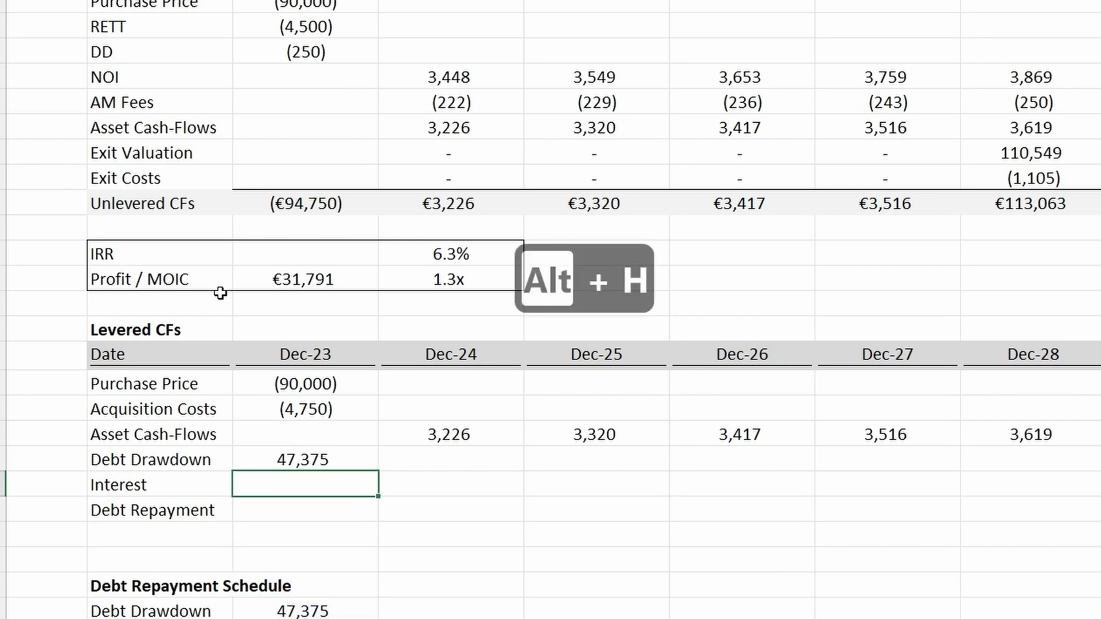
# - Link the Dec-23 Interest and Debt Repayment cells to the debt schedule rows
pyautogui.write('=')
pyautogui.press('Down')
pyautogui.press('Down')
pyautogui.press('Down')
pyautogui.press('Down')
pyautogui.press('Down')
pyautogui.press('Down')
pyautogui.press('Down')
pyautogui.press('Down')
pyautogui.press('Down')
pyautogui.press('Down')
pyautogui.press('Down')
pyautogui.press('Down')
pyautogui.press('Down')
pyautogui.press('Up')
pyautogui.press('Up')
pyautogui.press('Up')
pyautogui.press('Up')
pyautogui.press('Up')
pyautogui.press('Up')
pyautogui.press('Return')
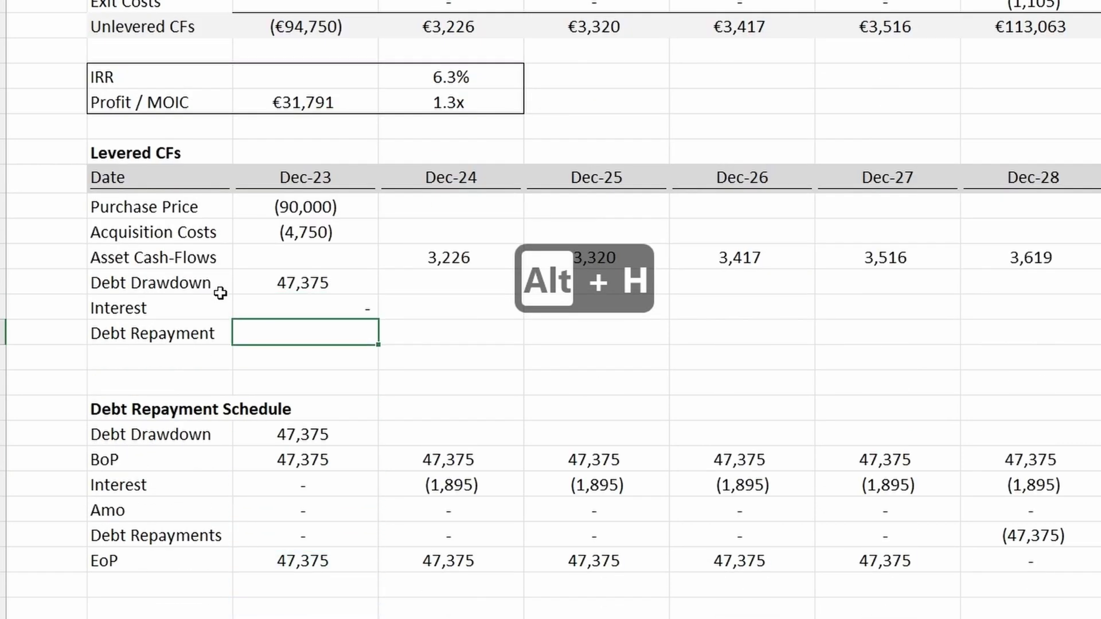
pyautogui.write('=')
pyautogui.press('Down')
pyautogui.press('Down')
pyautogui.press('Down')
pyautogui.press('Down')
pyautogui.press('Down')
pyautogui.press('Down')
pyautogui.press('Down')
pyautogui.press('Down')
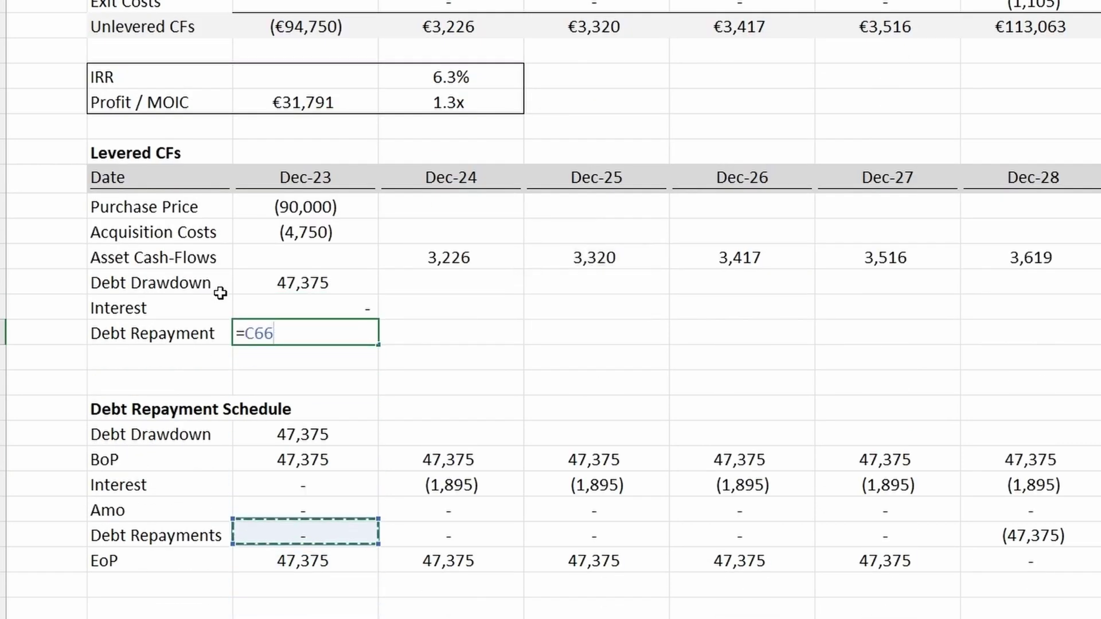
pyautogui.press('Return')
# - Centre the three debt values and fill the links across every year
pyautogui.press('Up')
pyautogui.press('Up')
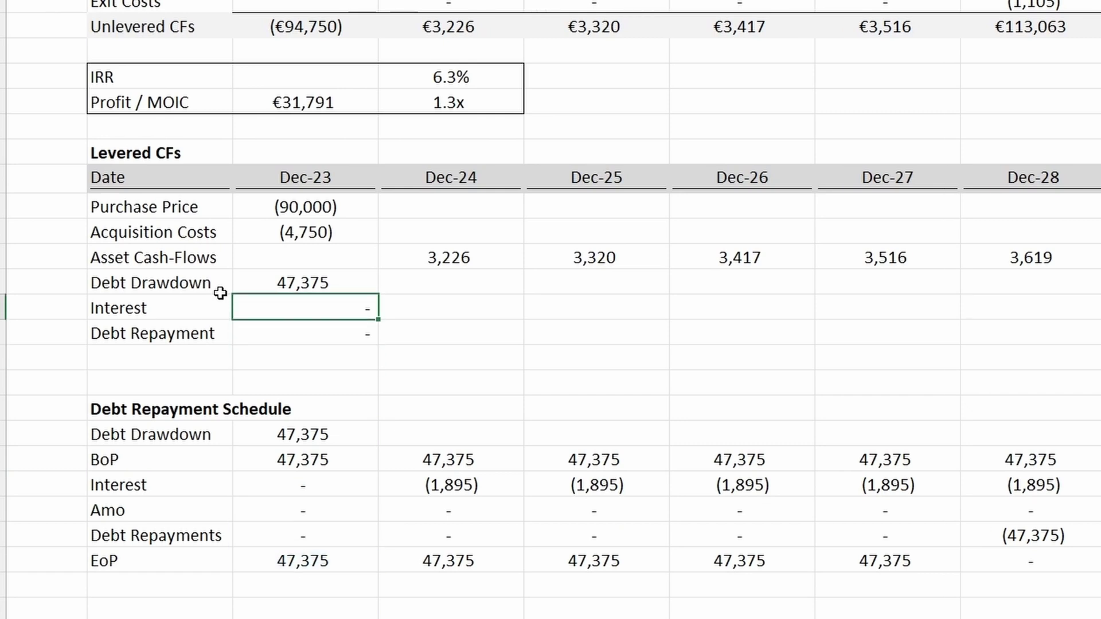
pyautogui.press('Up')
pyautogui.hotkey('shift', 'Down')
pyautogui.hotkey('shift', 'Down')
pyautogui.hotkey('alt', 'h')
pyautogui.press('a')
pyautogui.press('r')
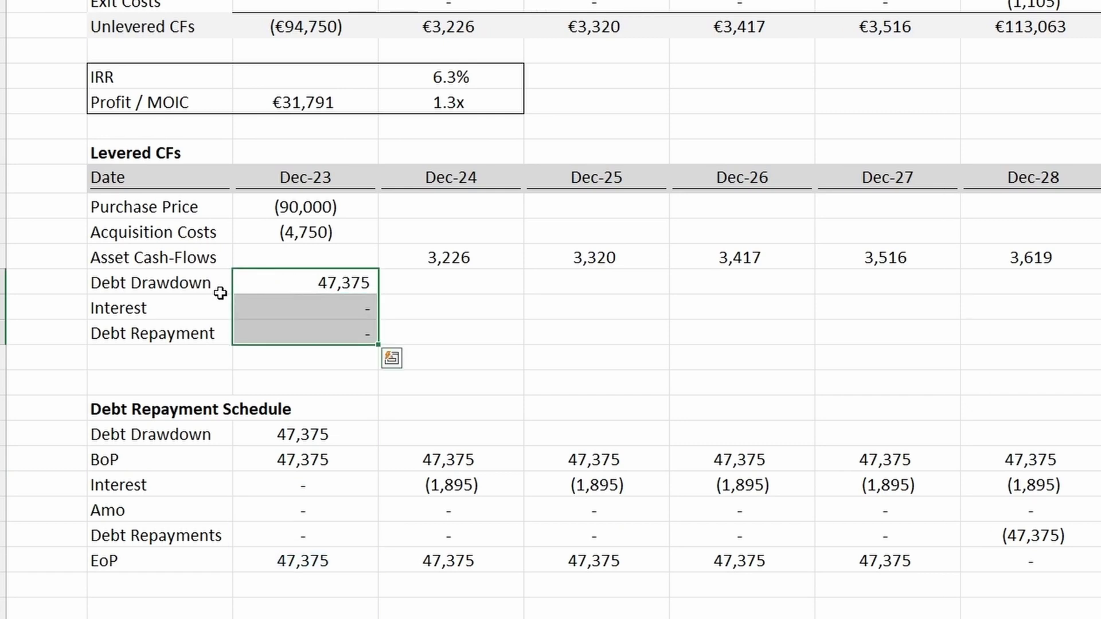
pyautogui.hotkey('alt', 'h')
pyautogui.press('a')
pyautogui.press('c')
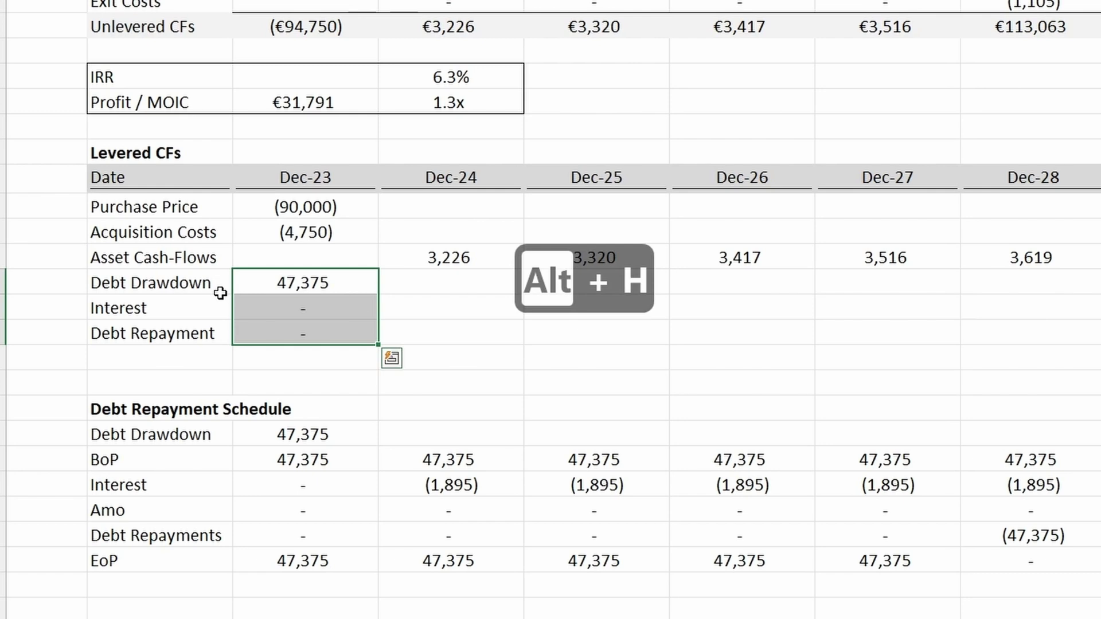
pyautogui.hotkey('ctrl', 'shift', 'Right')
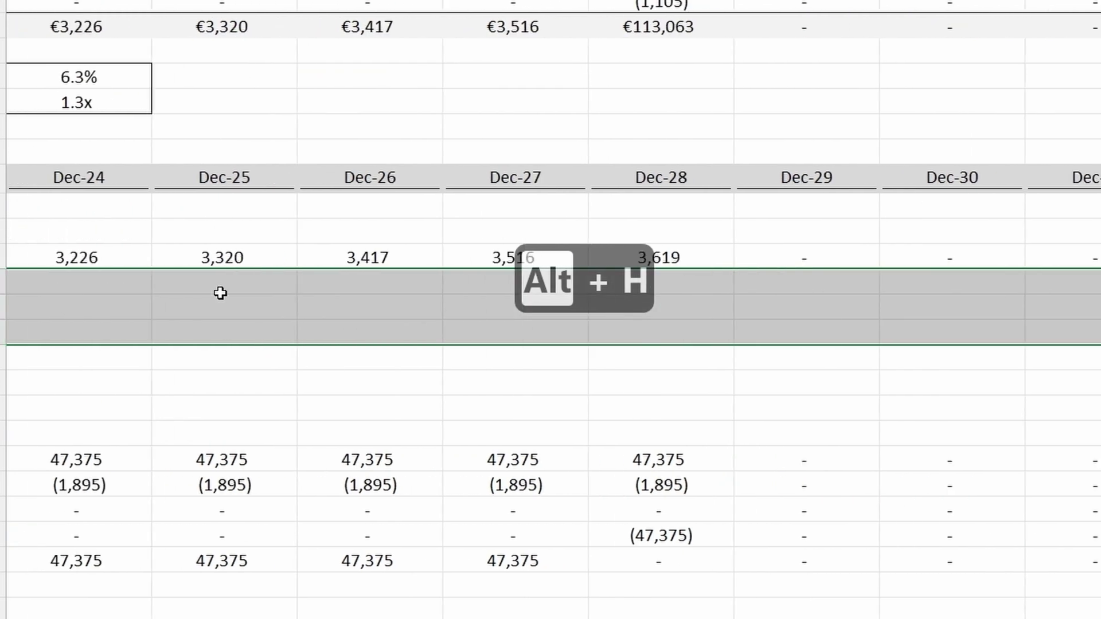
pyautogui.hotkey('ctrl', 'r')
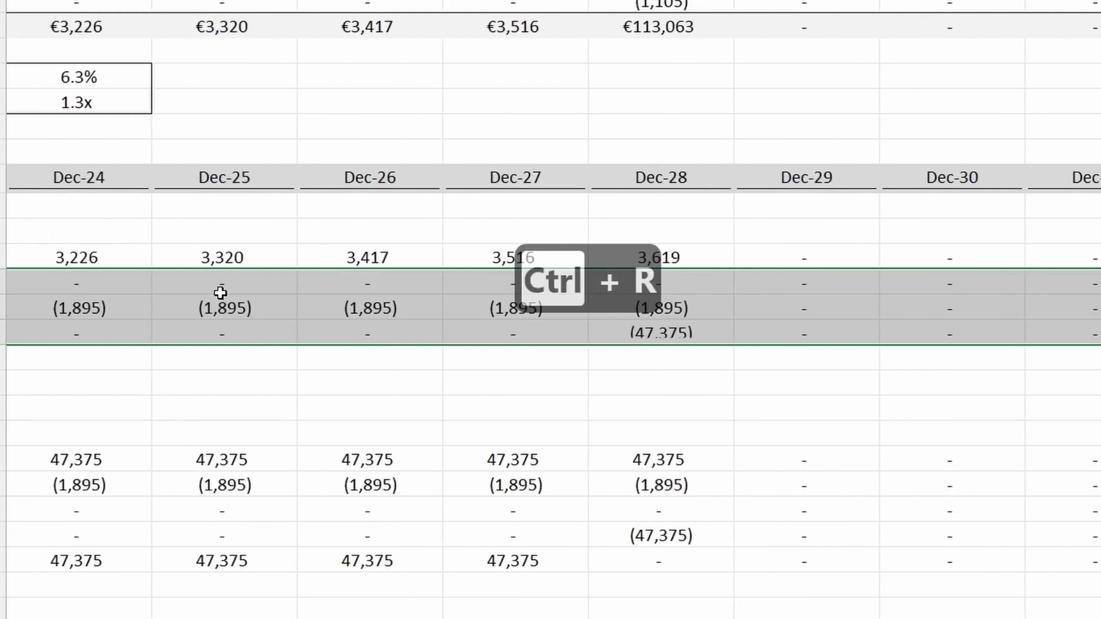
# - Insert blank rows below the Debt Repayment row
pyautogui.press('Home')
pyautogui.press('Down')
pyautogui.press('Down')
pyautogui.press('Down')
pyautogui.press('Right')
pyautogui.hotkey('alt', 'i')
pyautogui.press('r')
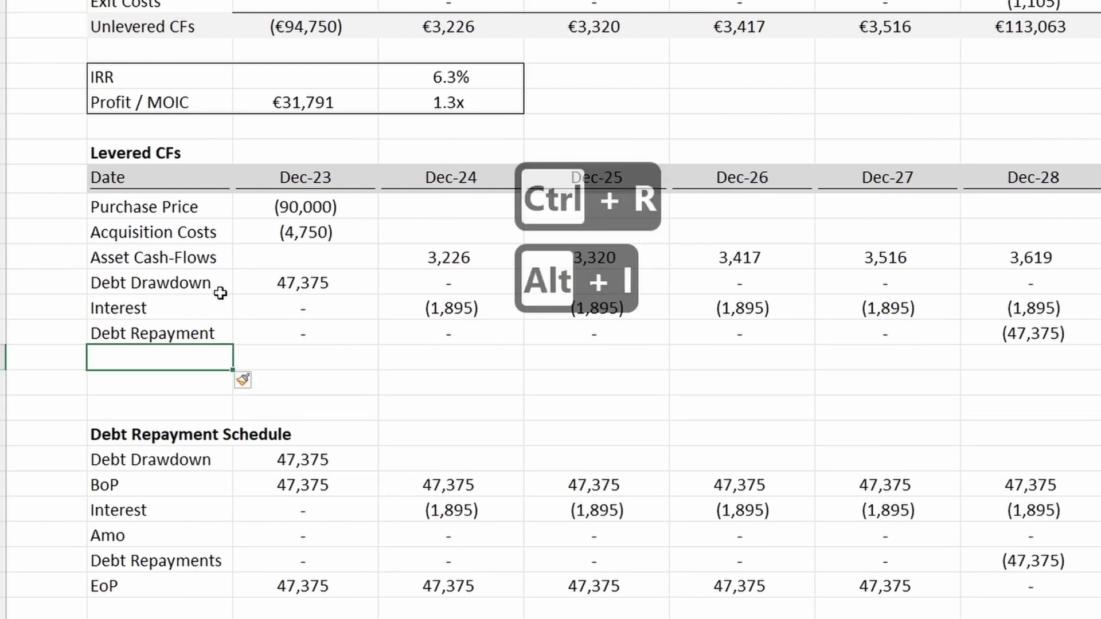
pyautogui.hotkey('alt', 'i')
pyautogui.press('r')
pyautogui.hotkey('alt', 'i')
pyautogui.press('r')
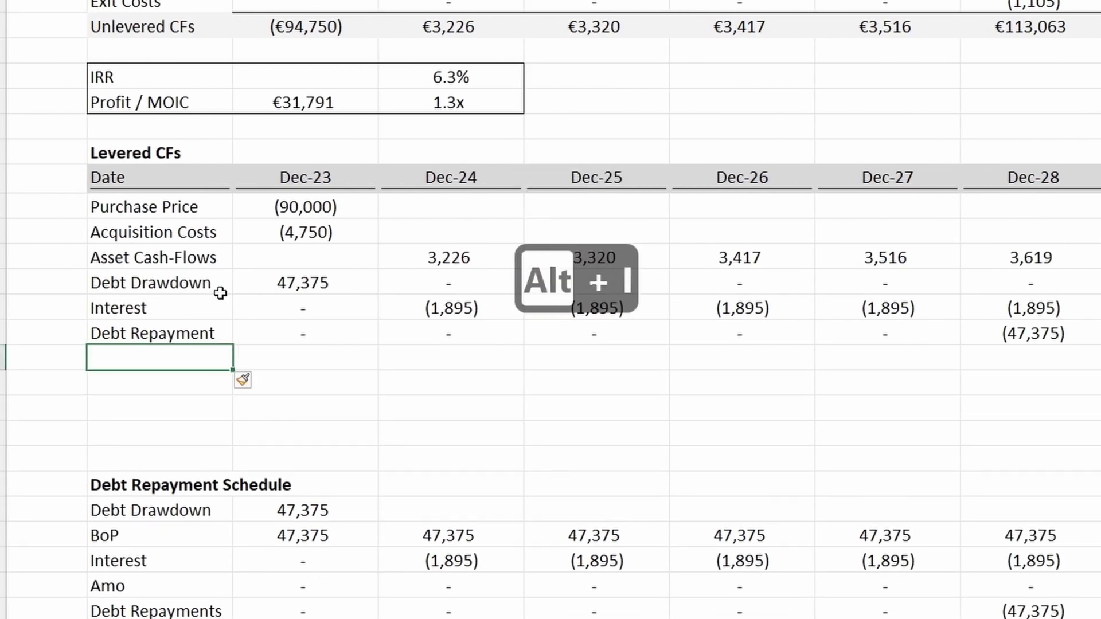
# - Add a Net Sales Proceeds row with a Dec-23 formula =C44+C45 adding Exit Valuation and Exit Costs
pyautogui.write('Net')
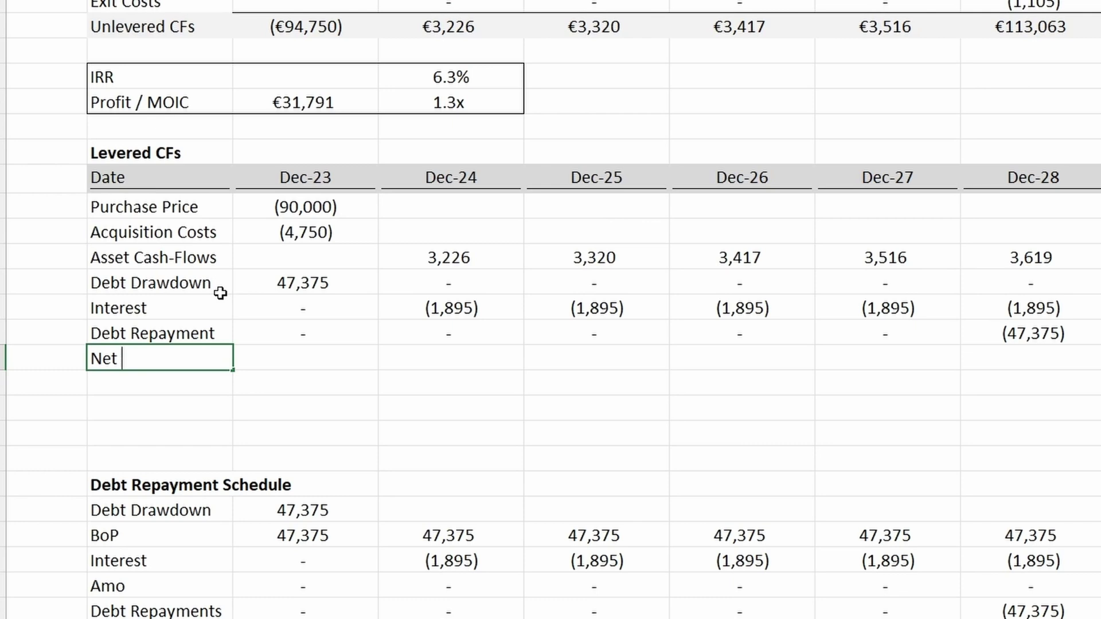
pyautogui.write('Sales Proceeds')
pyautogui.press('Tab')
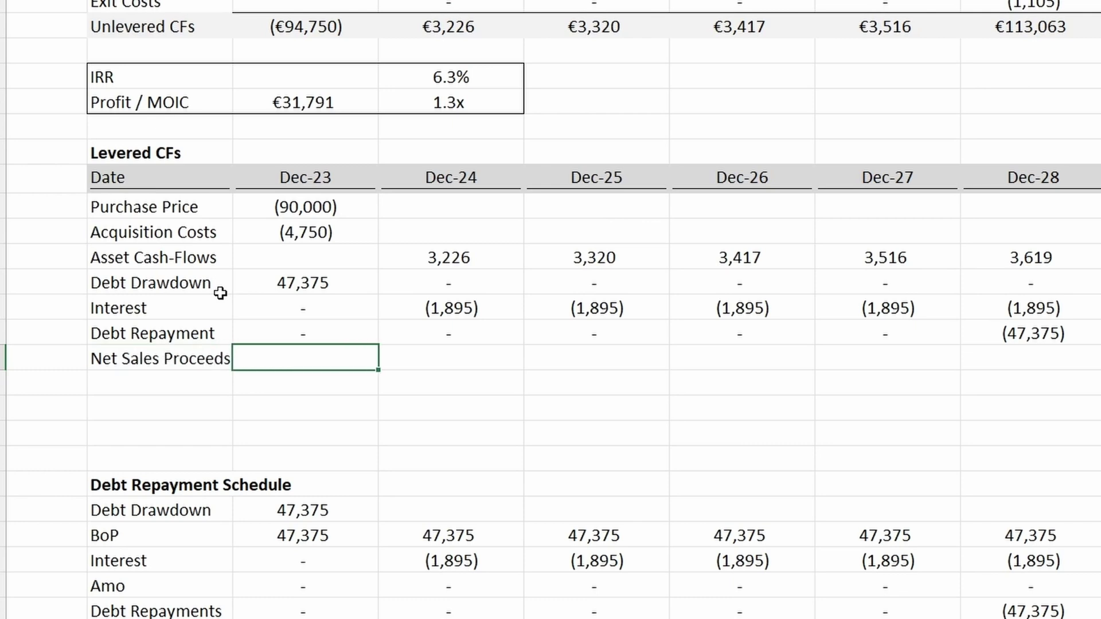
pyautogui.write('=')
pyautogui.press('Up')
pyautogui.press('Up')
pyautogui.press('Up')
pyautogui.press('Up')
pyautogui.press('Up')
pyautogui.press('Up')
pyautogui.press('Up')
pyautogui.press('Up')
pyautogui.press('Up')
pyautogui.press('Up')
pyautogui.press('Up')
pyautogui.press('Up')
pyautogui.press('Up')
pyautogui.press('Up')
pyautogui.press('Up')
pyautogui.press('Up')
pyautogui.press('Up')
pyautogui.press('Up')
pyautogui.press('Up')
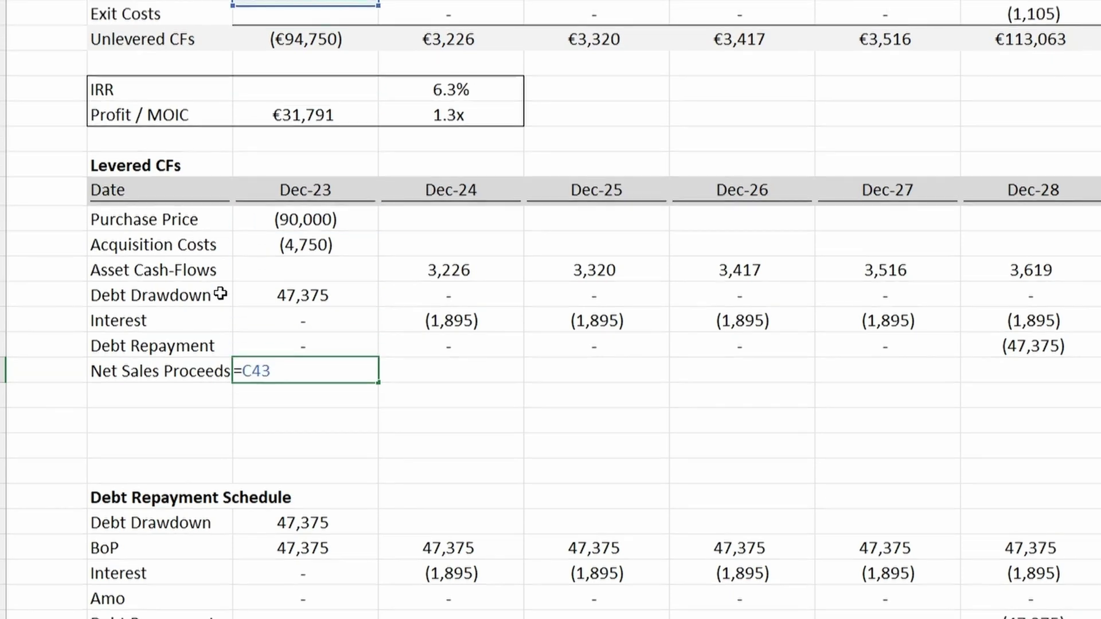
pyautogui.press('Down')
pyautogui.press('Down')
pyautogui.press('Down')
pyautogui.press('Down')
pyautogui.write('+')
pyautogui.press('Up')
pyautogui.press('Up')
pyautogui.press('Up')
pyautogui.press('Up')
pyautogui.press('Up')
pyautogui.press('Up')
pyautogui.press('Up')
pyautogui.press('Up')
pyautogui.press('Up')
pyautogui.press('Up')
pyautogui.press('Up')
pyautogui.press('Up')
pyautogui.press('Up')
pyautogui.press('Up')
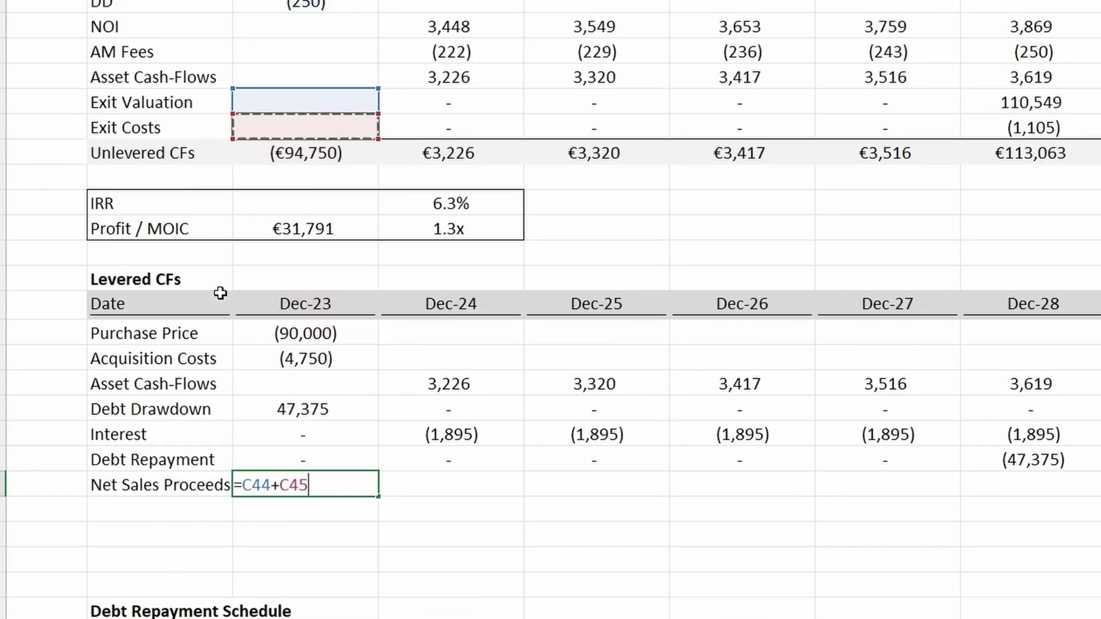
pyautogui.press('Return')
pyautogui.press('Up')
# - Fill the Net Sales Proceeds formula across all years and check Dec-28 shows 109,444
pyautogui.hotkey('shift', 'Right')
pyautogui.hotkey('shift', 'Right')
pyautogui.hotkey('shift', 'Right')
pyautogui.hotkey('shift', 'Right')
pyautogui.hotkey('shift', 'Right')
pyautogui.hotkey('shift', 'Right')
pyautogui.hotkey('shift', 'Right')
pyautogui.hotkey('shift', 'Right')
pyautogui.hotkey('shift', 'Right')
pyautogui.hotkey('shift', 'Right')
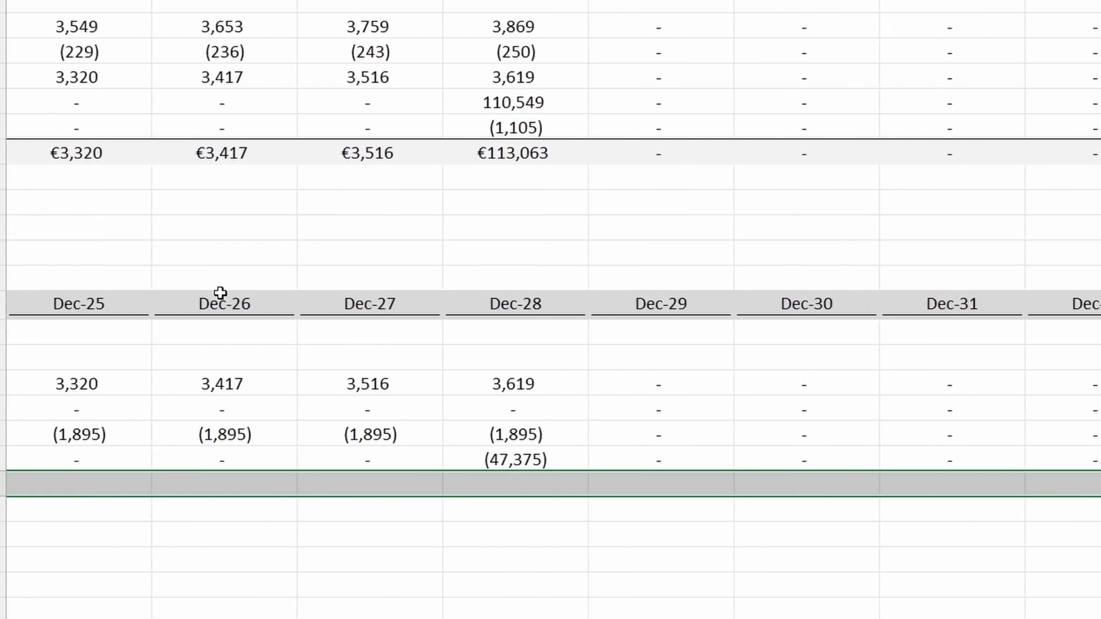
pyautogui.hotkey('ctrl', 'r')
pyautogui.press('Home')
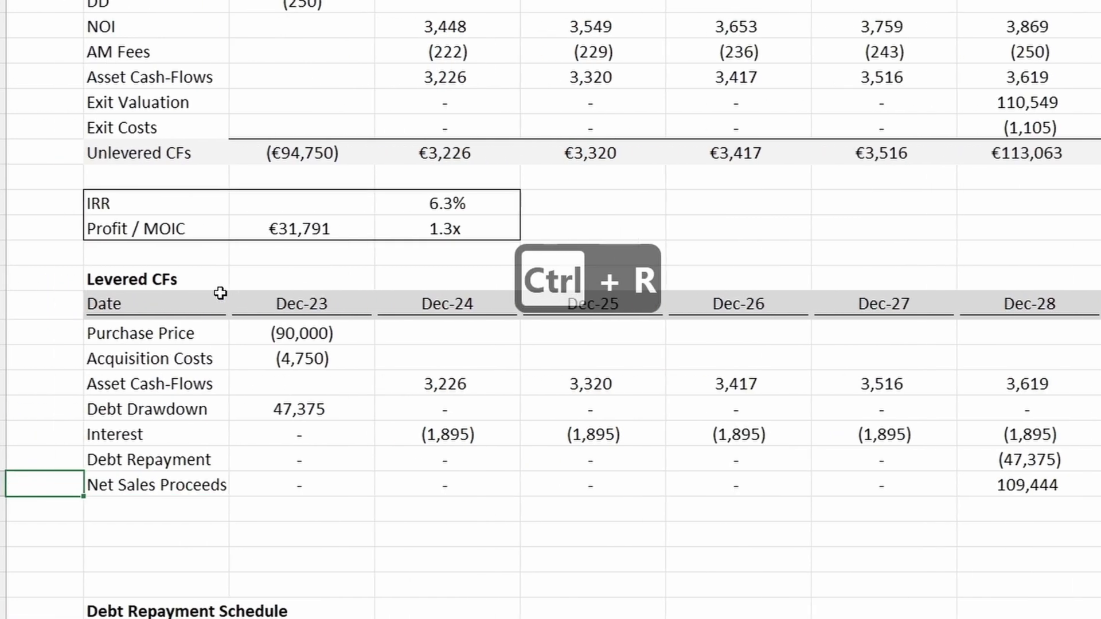
pyautogui.press('Right')
pyautogui.press('Right')
pyautogui.press('Right')
pyautogui.press('Right')
pyautogui.press('Right')
pyautogui.press('Right')
pyautogui.press('Right')
pyautogui.press('F2')
pyautogui.press('Escape')
pyautogui.press('Left')
pyautogui.press('Left')
pyautogui.press('Left')
pyautogui.press('Left')
pyautogui.press('Left')
pyautogui.press('Left')
pyautogui.press('Down')
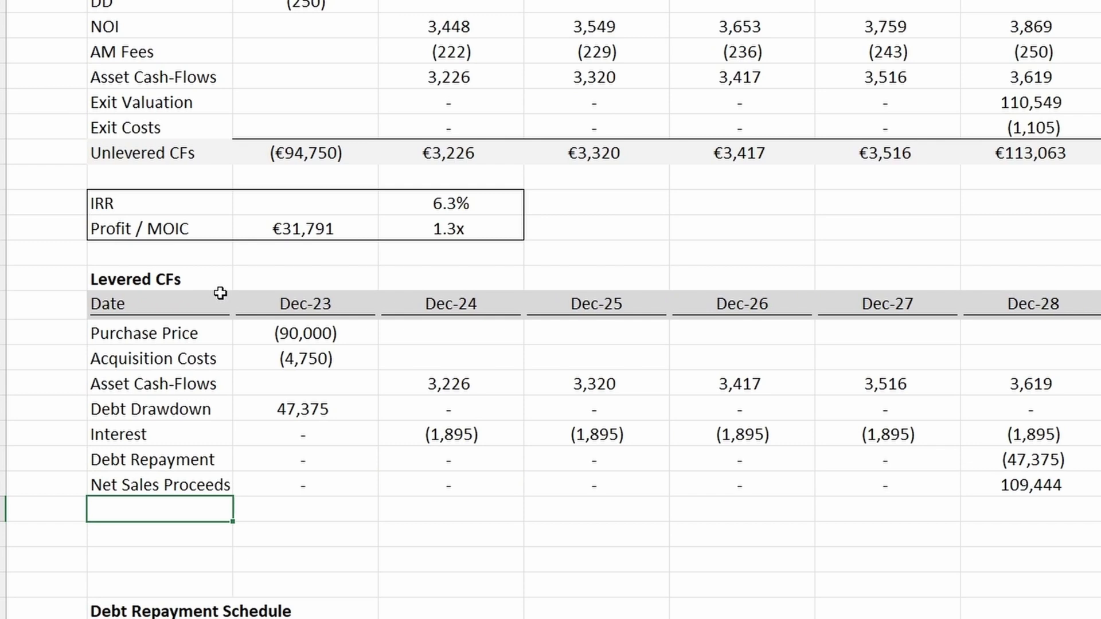
# - Add a Levered CFs row summing Purchase Price through Net Sales Proceeds for every year
pyautogui.write('Levered CFs')
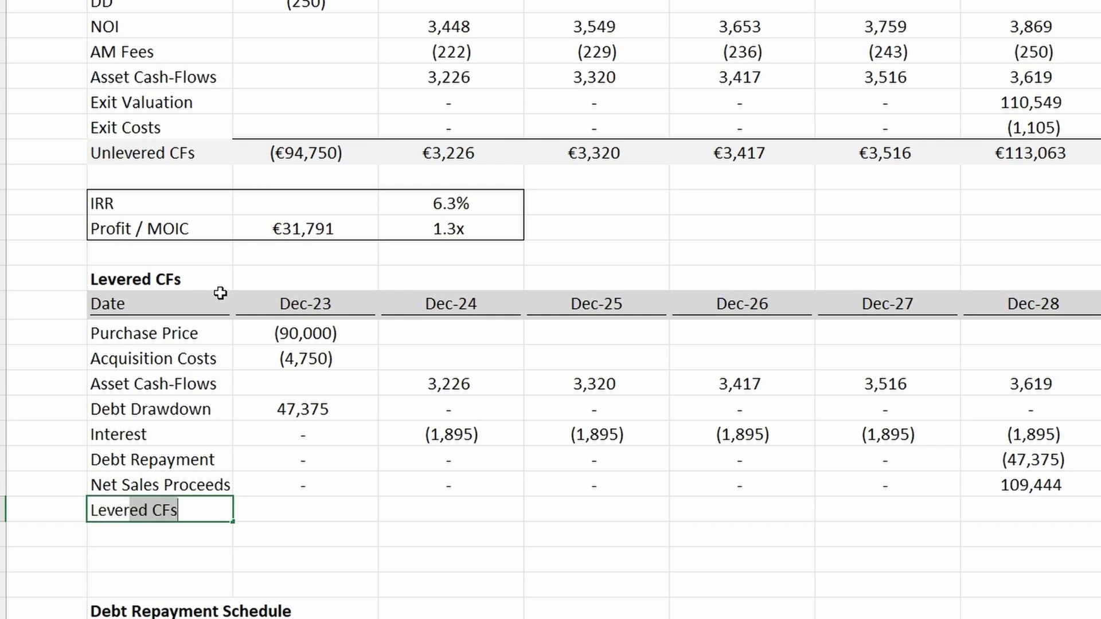
pyautogui.press('Tab')
pyautogui.write('=Sum(')
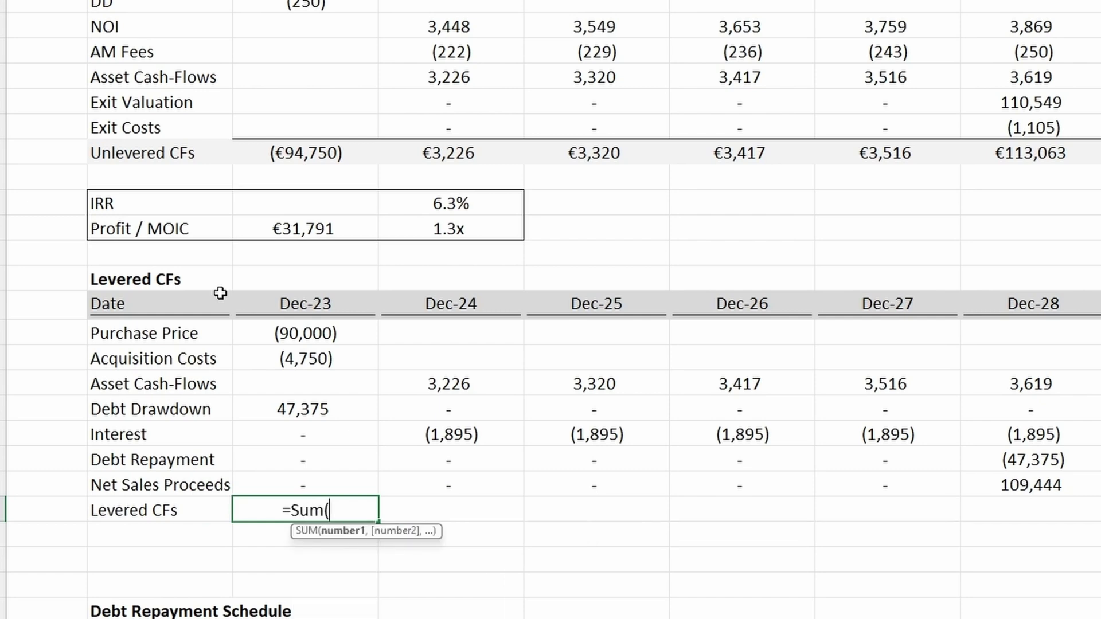
pyautogui.press('Up')
pyautogui.hotkey('shift', 'Up')
pyautogui.hotkey('shift', 'Up')
pyautogui.hotkey('shift', 'Up')
pyautogui.hotkey('shift', 'Up')
pyautogui.hotkey('shift', 'Up')
pyautogui.hotkey('shift', 'Up')
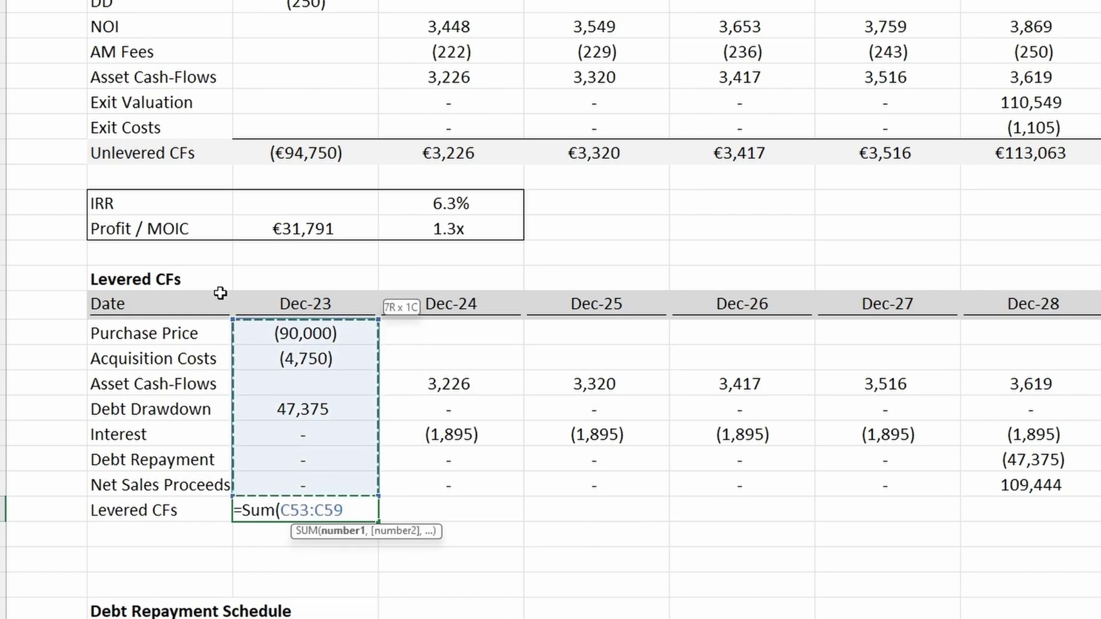
pyautogui.press('Return')
pyautogui.press('Up')
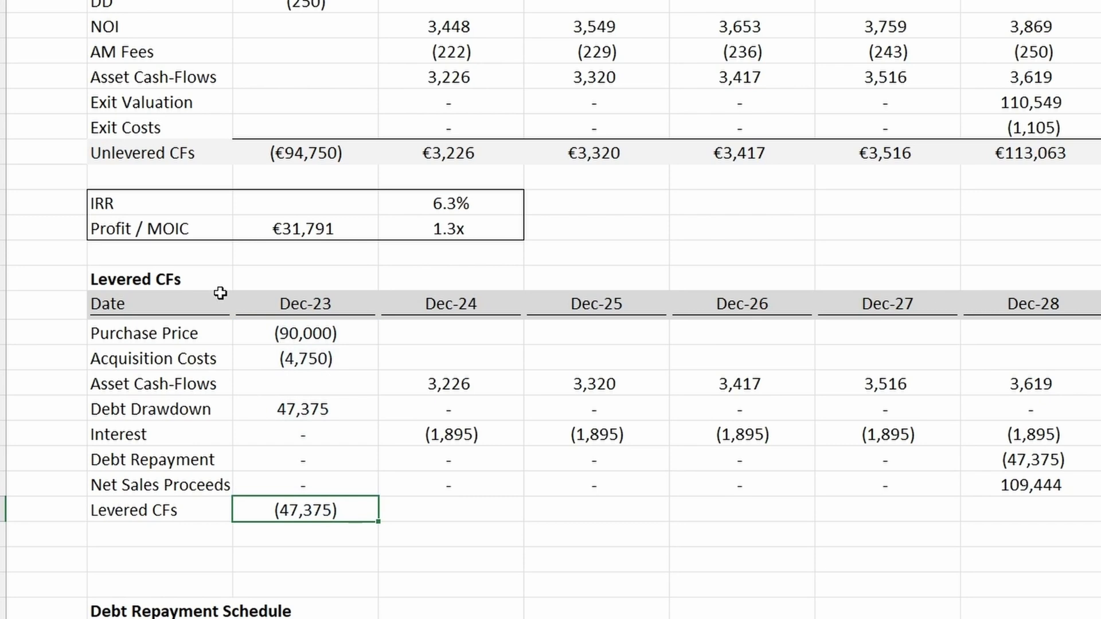
pyautogui.hotkey('shift', 'Right')
pyautogui.hotkey('shift', 'Right')
pyautogui.hotkey('shift', 'Right')
pyautogui.hotkey('shift', 'Right')
pyautogui.hotkey('shift', 'Right')
pyautogui.hotkey('shift', 'Right')
pyautogui.hotkey('shift', 'Right')
pyautogui.hotkey('shift', 'Right')
pyautogui.hotkey('shift', 'Right')
pyautogui.hotkey('shift', 'Right')
pyautogui.hotkey('ctrl', 'r')
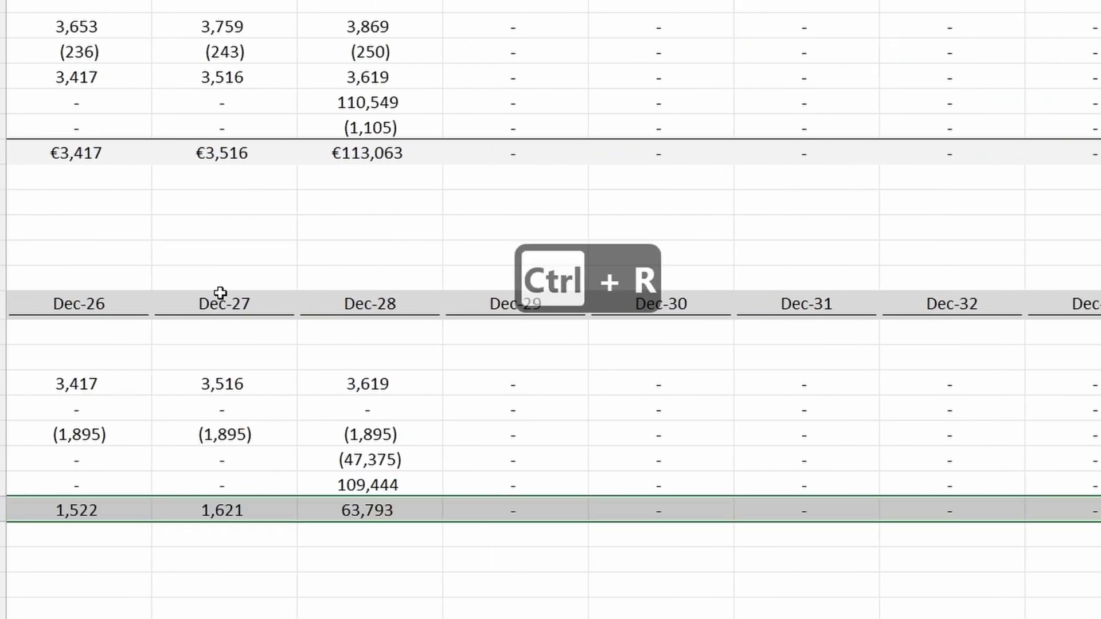
# - Format the Levered CFs row in euros and shade it grey
pyautogui.press('Home')
pyautogui.press('Right')
pyautogui.press('Right')
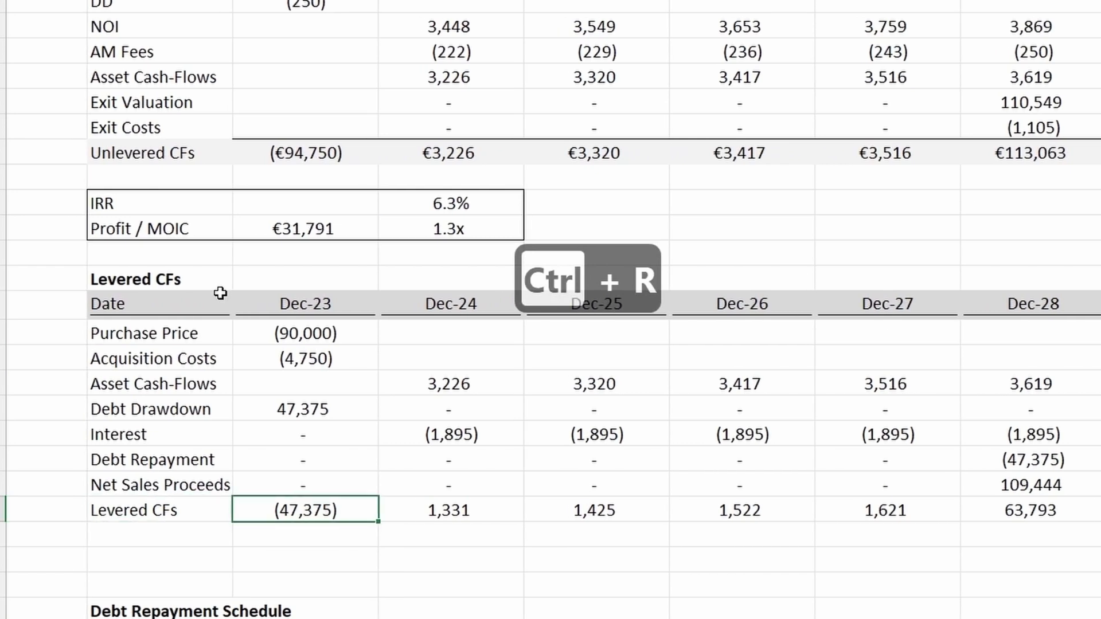
pyautogui.hotkey('ctrl', 'shift', 'Right')
pyautogui.hotkey('ctrl', 'shift', 'n')
pyautogui.hotkey('ctrl', 'shift', 'n')
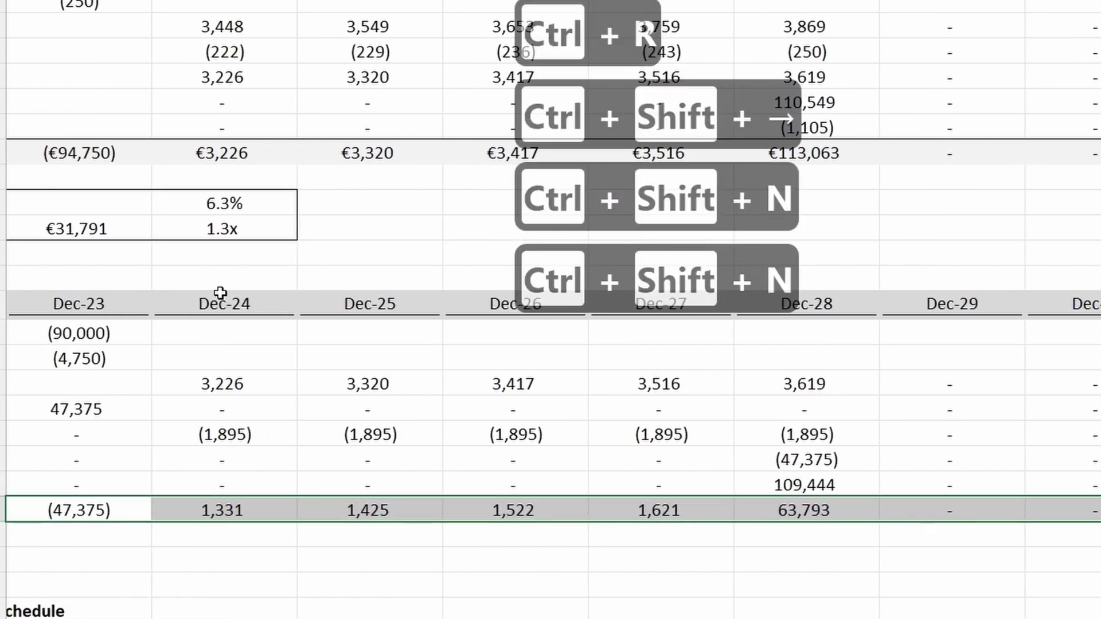
pyautogui.press('Home')
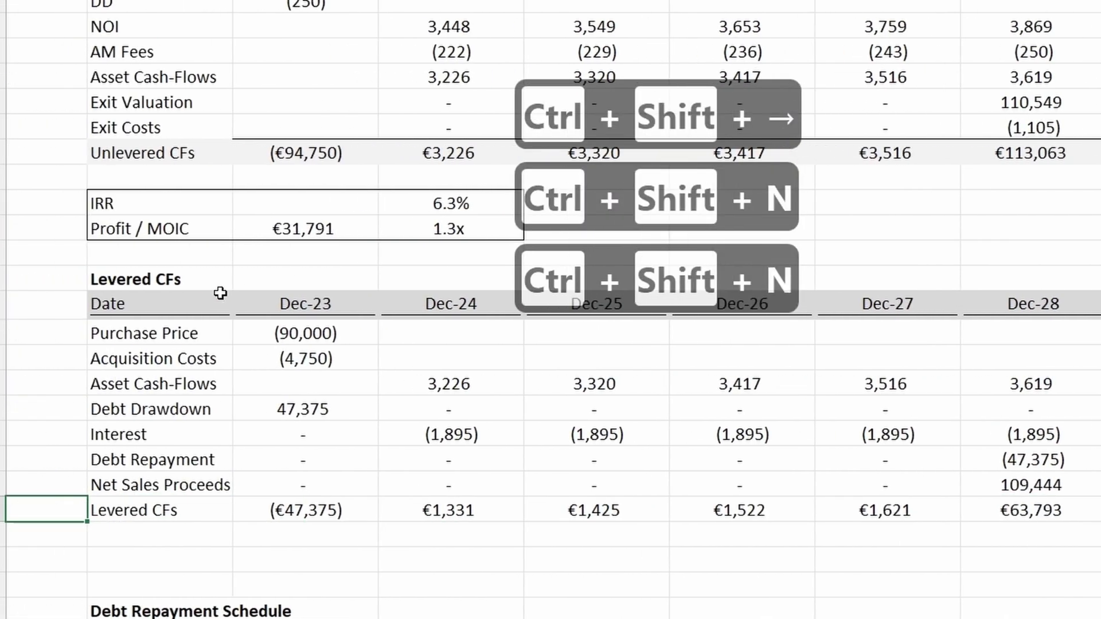
pyautogui.hotkey('ctrl', 'shift', 'Right')
pyautogui.hotkey('alt', 'h')
pyautogui.press('h')
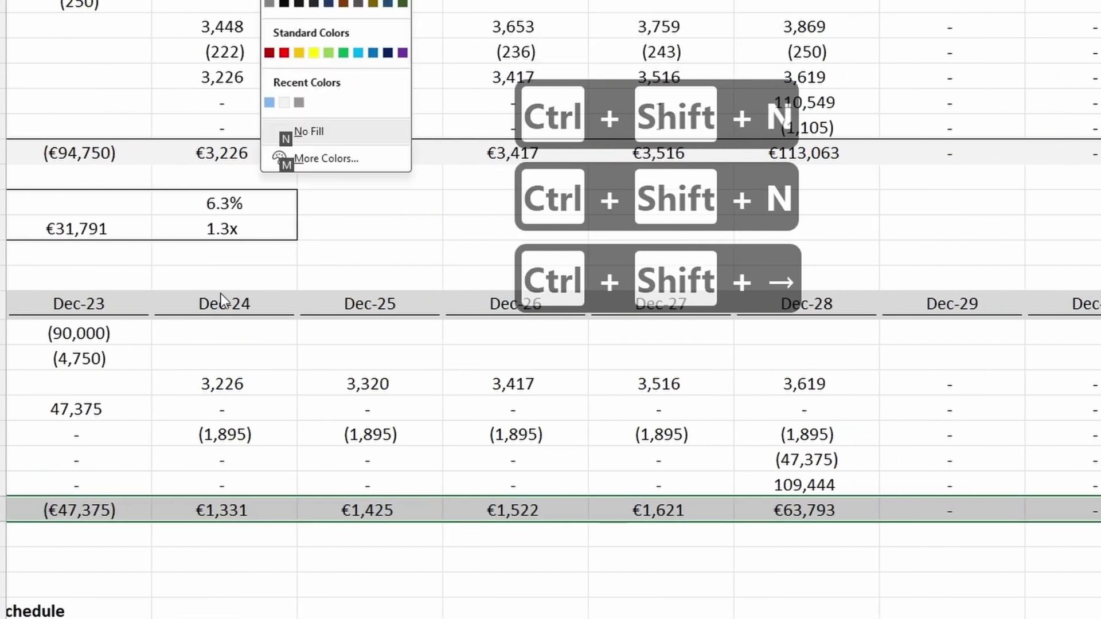
pyautogui.press('n')
# - Select the unlevered IRR and Profit / MOIC rows
pyautogui.press('Up')
pyautogui.press('Up')
pyautogui.press('Up')
pyautogui.press('Up')
pyautogui.press('Up')
pyautogui.press('Up')
pyautogui.press('Up')
pyautogui.press('Up')
pyautogui.press('Up')
pyautogui.press('Up')
pyautogui.press('Up')
pyautogui.press('Up')
pyautogui.press('Up')
pyautogui.press('Up')
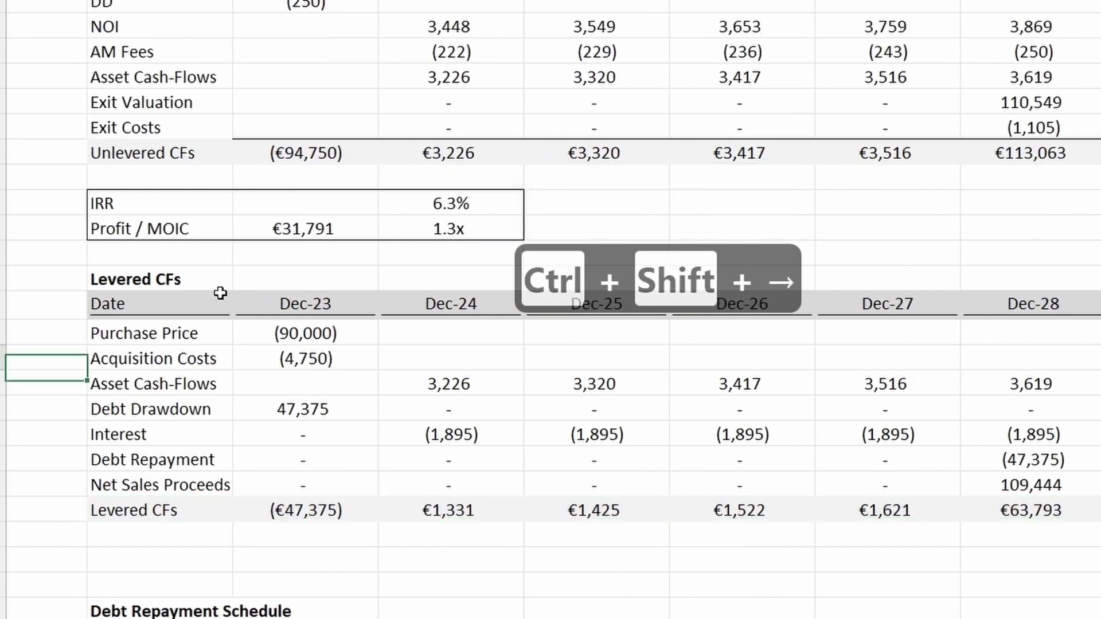
pyautogui.press('Right')
pyautogui.press('Down')
pyautogui.press('Down')
pyautogui.hotkey('shift', 'space')
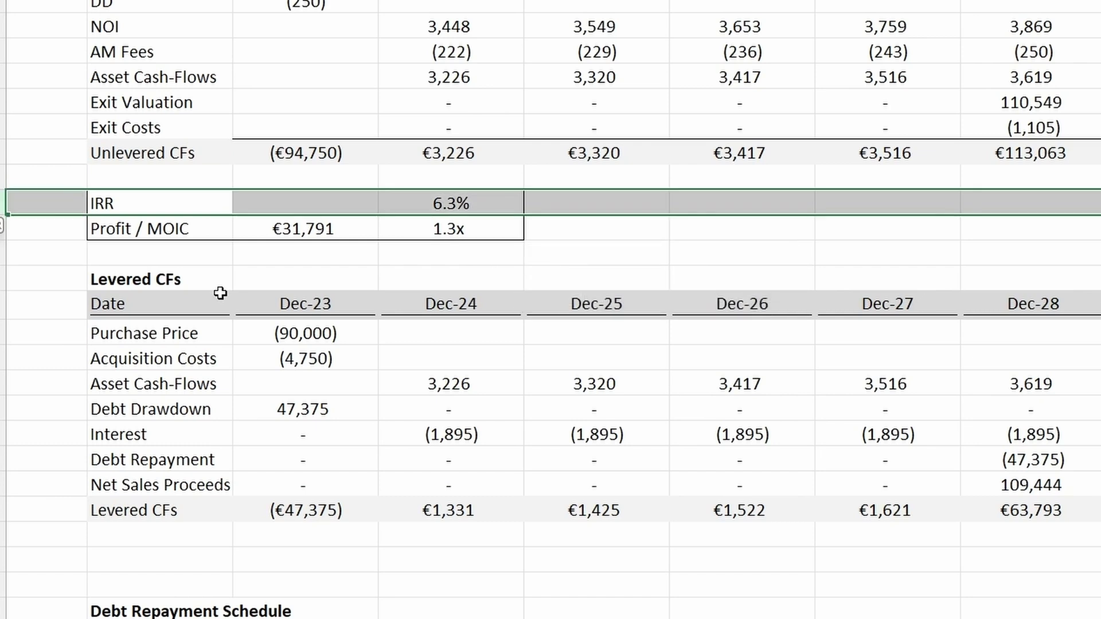
pyautogui.hotkey('shift', 'Down')
# - Copy the IRR and Profit / MOIC rows and insert them below Levered CFs
pyautogui.hotkey('ctrl', 'c')
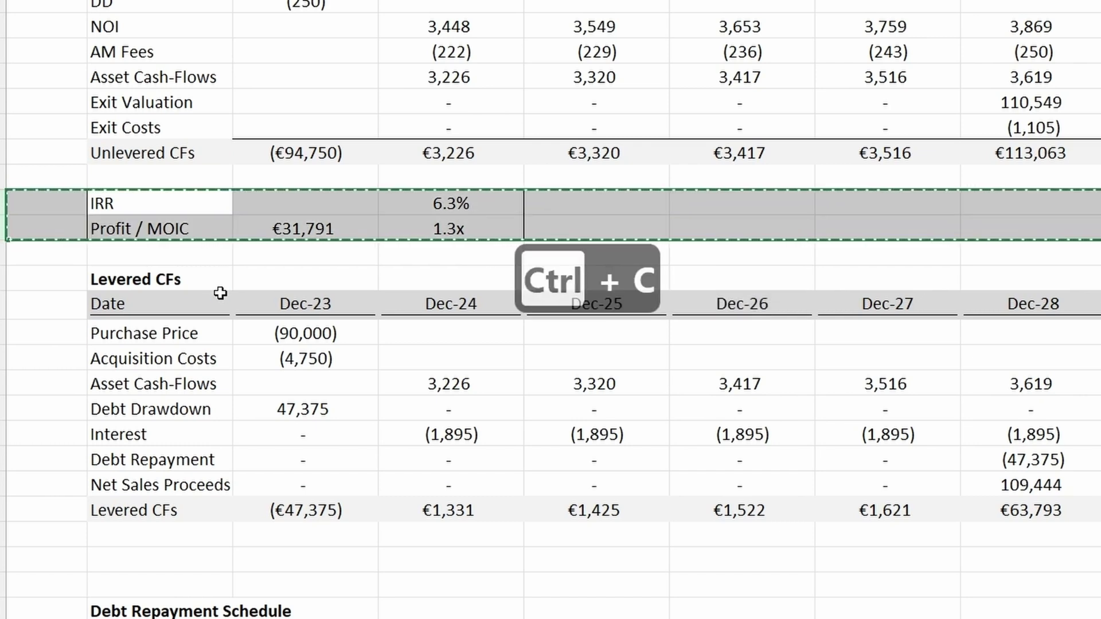
pyautogui.press('Down')
pyautogui.press('Down')
pyautogui.press('Down')
pyautogui.press('Down')
pyautogui.press('Down')
pyautogui.press('Down')
pyautogui.press('Down')
pyautogui.press('Down')
pyautogui.press('Down')
pyautogui.press('Down')
pyautogui.press('Down')
pyautogui.press('Down')
pyautogui.press('Down')
pyautogui.press('Down')
pyautogui.press('Left')
pyautogui.hotkey('ctrl', 'shift', '=')
# - Point the XIRR, SUM and SUMIF formulas at rows 60 and 52, giving 8.4%, €22,316 and 1.5x
pyautogui.press('Right')
pyautogui.press('Right')
pyautogui.press('Right')
pyautogui.press('F2')
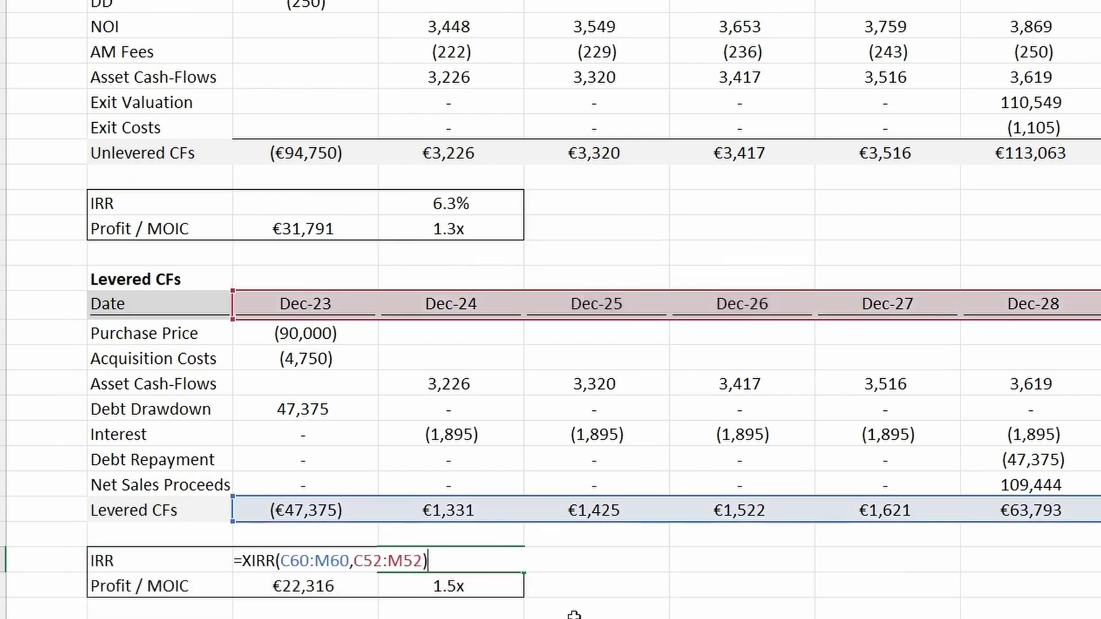
pyautogui.press('Return')
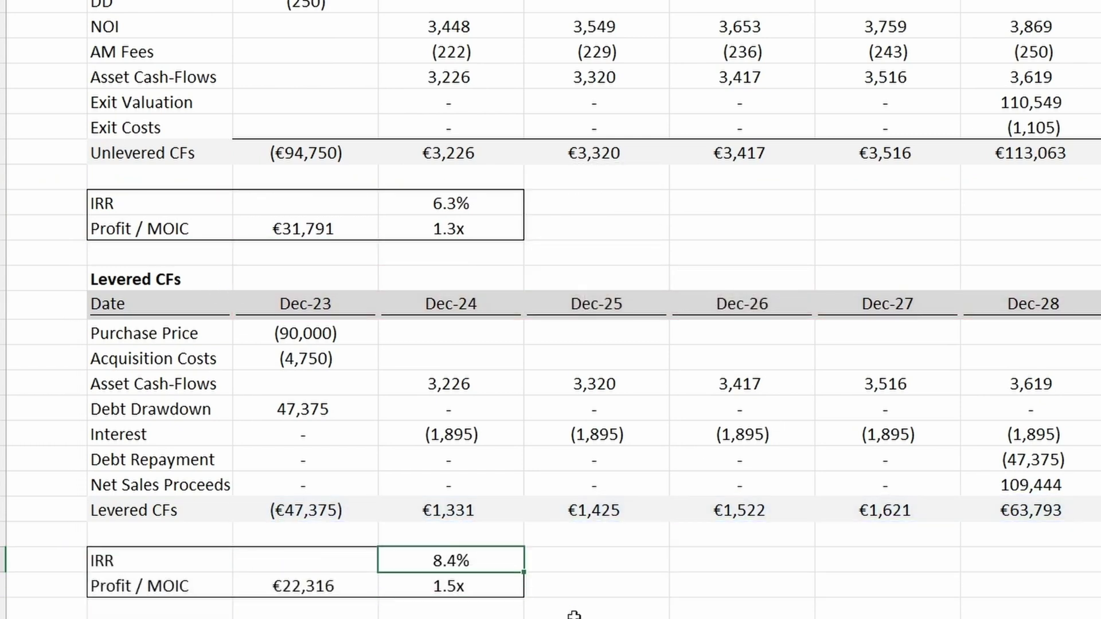
pyautogui.press('F2')
pyautogui.press('Return')
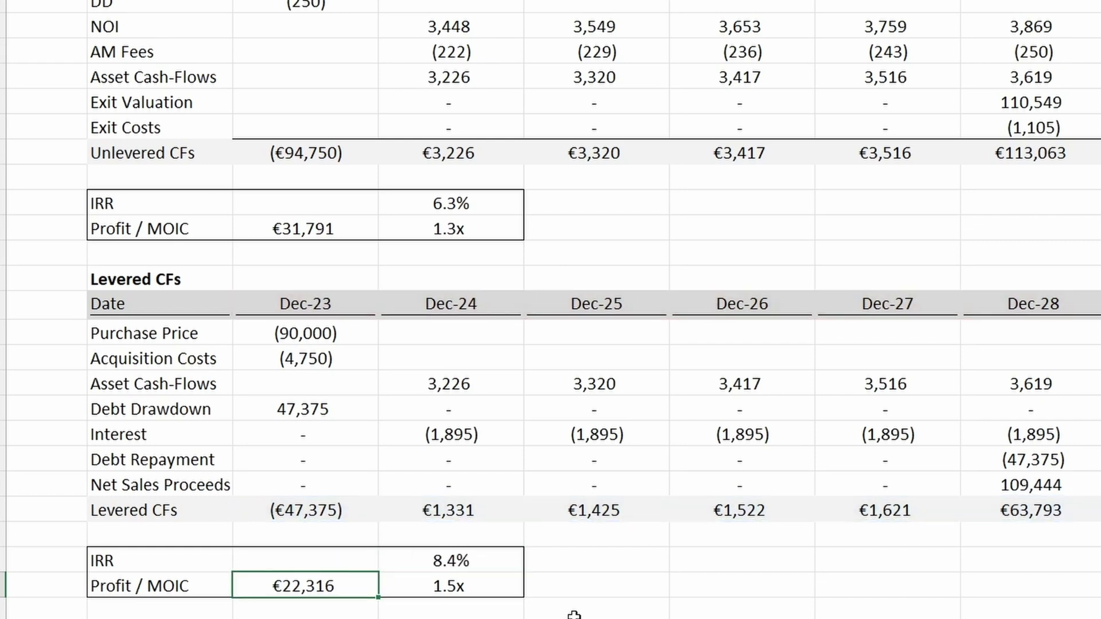
pyautogui.press('F2')
pyautogui.hotkey('ctrl', 'Return')
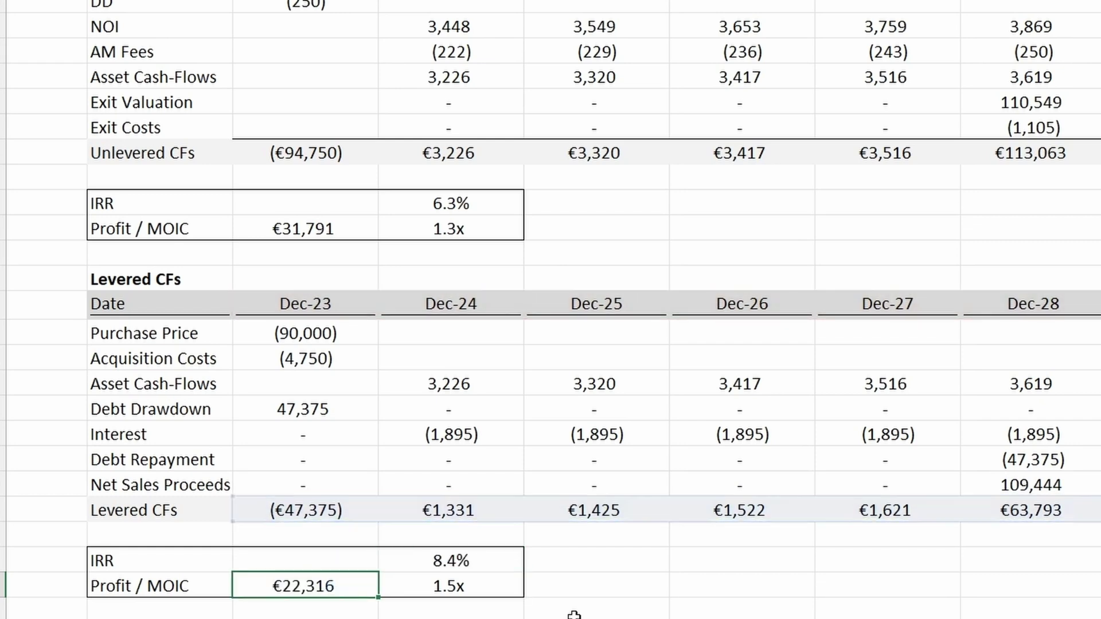
pyautogui.press('Right')
pyautogui.press('F2')
pyautogui.hotkey('ctrl', 'Return')
# - Review the levered Profit and MOIC formulas without changing them
pyautogui.press('Right')
pyautogui.press('Right')
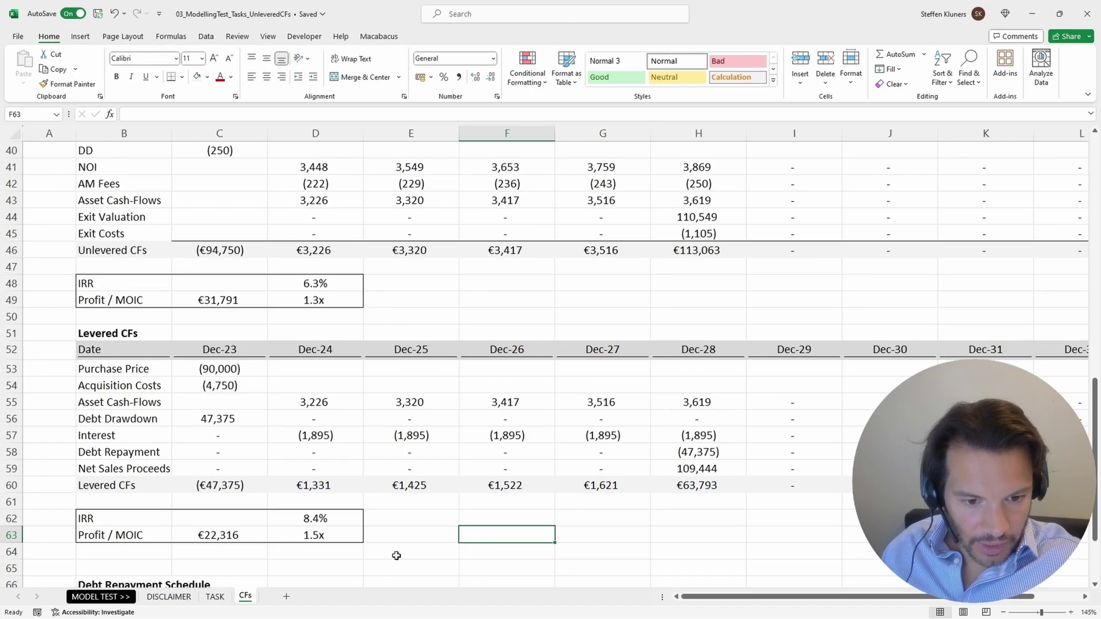
pyautogui.press('Left')
pyautogui.press('Left')
pyautogui.press('Left')
pyautogui.press('F2')
pyautogui.press('Escape')
pyautogui.press('Right')
pyautogui.press('F2')
pyautogui.press('Escape')
pyautogui.press('Right')
pyautogui.press('Right')
pyautogui.press('Right')
pyautogui.press('Right')
pyautogui.press('Right')
pyautogui.press('Right')
pyautogui.press('Right')
pyautogui.press('Right')
pyautogui.press('Right')
pyautogui.press('Right')
pyautogui.press('Right')
pyautogui.press('Right')
pyautogui.press('Right')
pyautogui.press('Right')
pyautogui.press('Right')
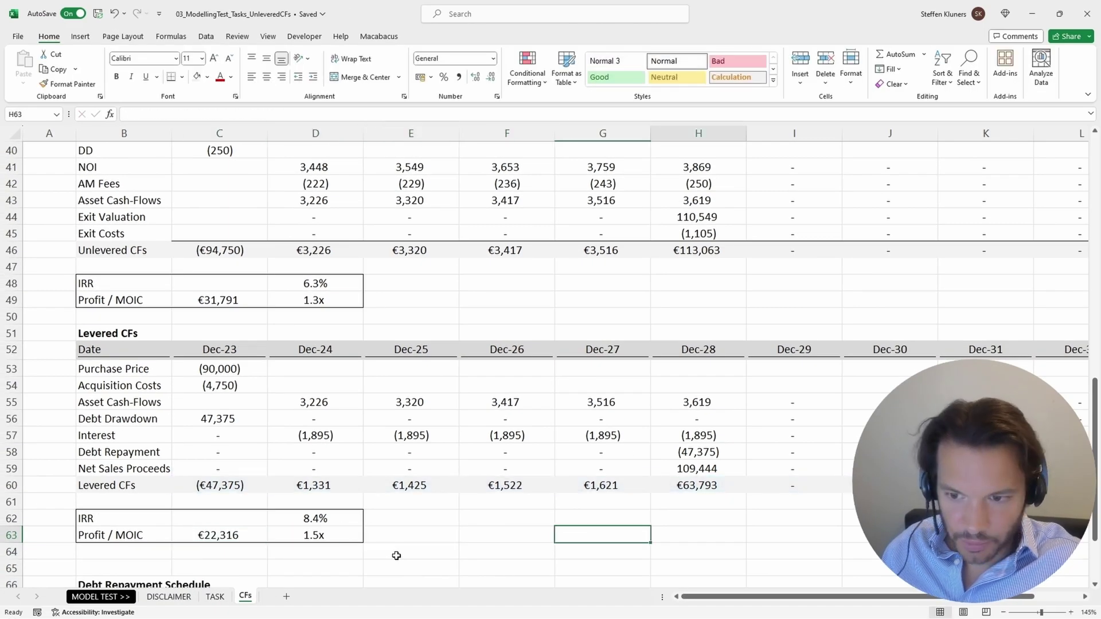
pyautogui.press('Left')
pyautogui.press('Left')
pyautogui.press('Left')
pyautogui.press('Left')
pyautogui.press('Left')
pyautogui.press('Left')
pyautogui.press('Left')
pyautogui.press('Left')
pyautogui.press('Left')
pyautogui.press('Left')
pyautogui.press('Left')
pyautogui.press('Left')
pyautogui.press('Left')
pyautogui.press('Left')
pyautogui.press('Left')
pyautogui.press('Left')
pyautogui.press('Left')
pyautogui.press('Left')
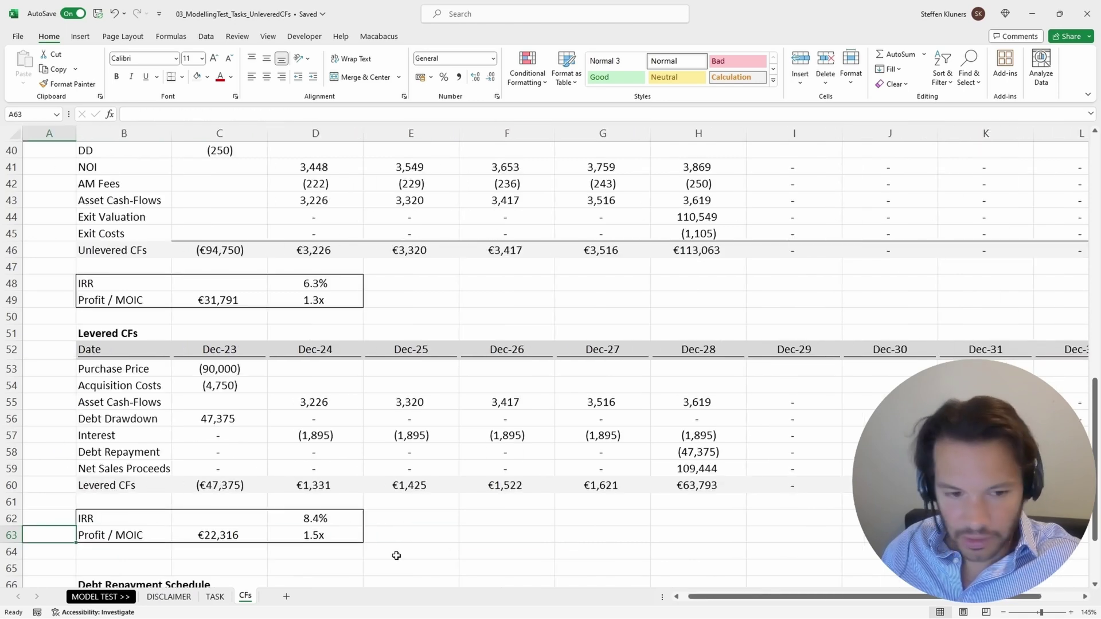
pyautogui.press('Up')
pyautogui.press('Up')
pyautogui.press('Up')
pyautogui.press('Up')
pyautogui.press('Right')
pyautogui.press('Right')
pyautogui.press('Right')
pyautogui.press('Right')
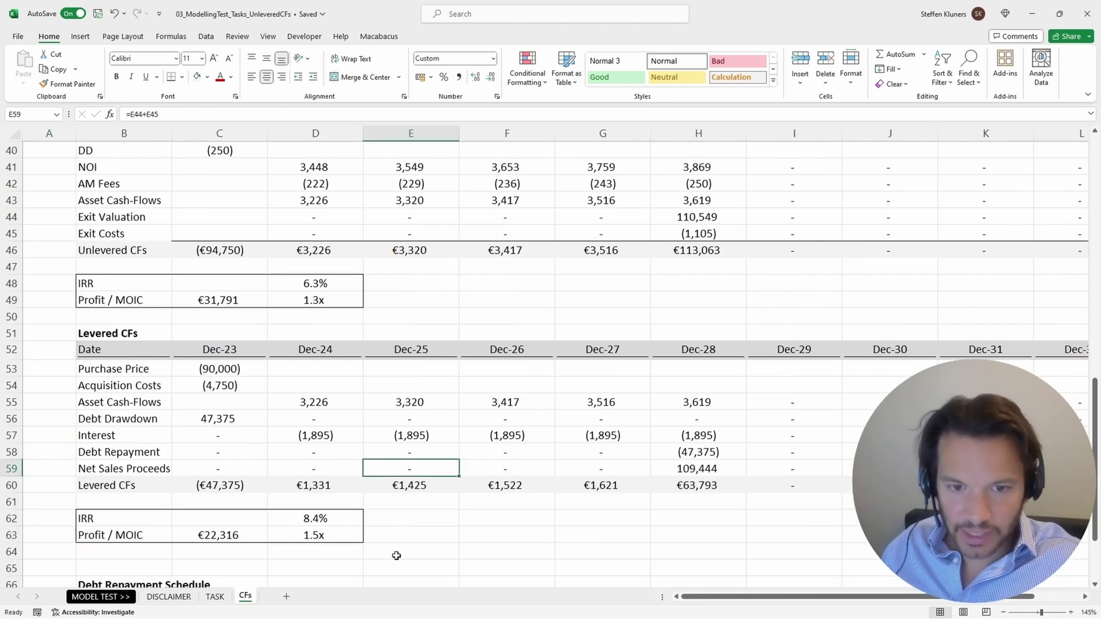
pyautogui.scroll(-2, 388, 555)
pyautogui.scroll(2, 381, 557)
pyautogui.scroll(-6, 359, 534)
pyautogui.scroll(3, 358, 533)
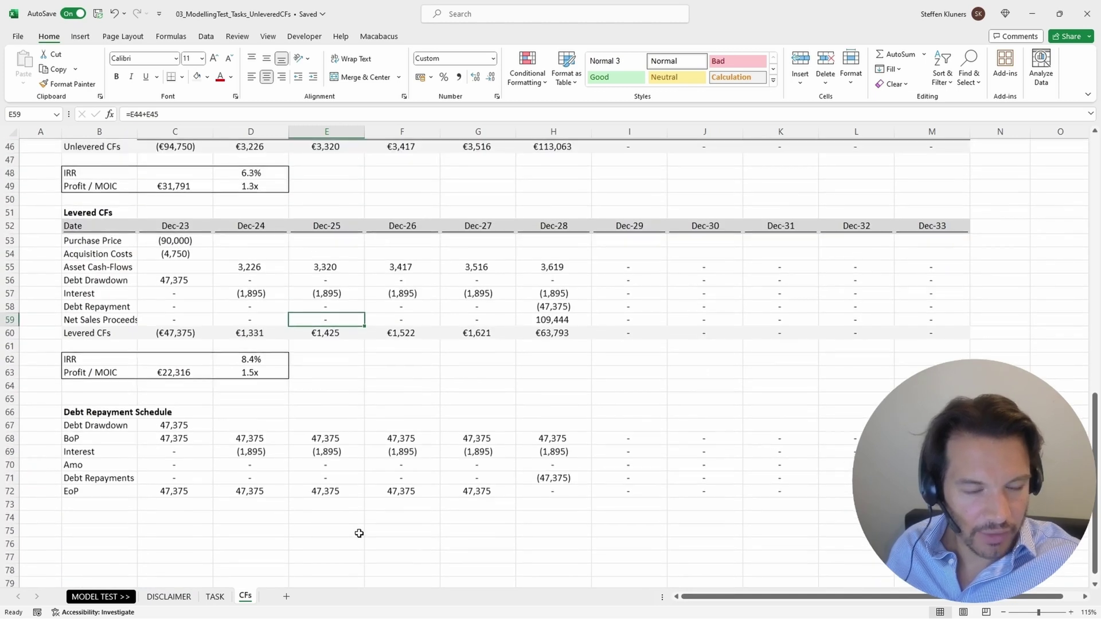
pyautogui.scroll(3, 358, 534)
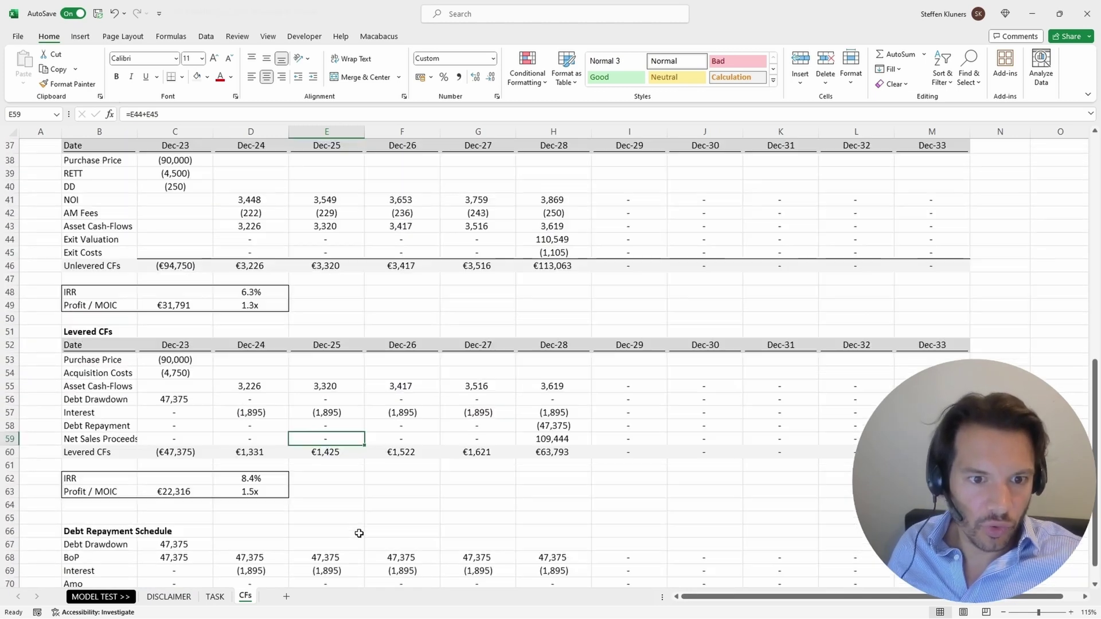
pyautogui.scroll(-3, 354, 532)
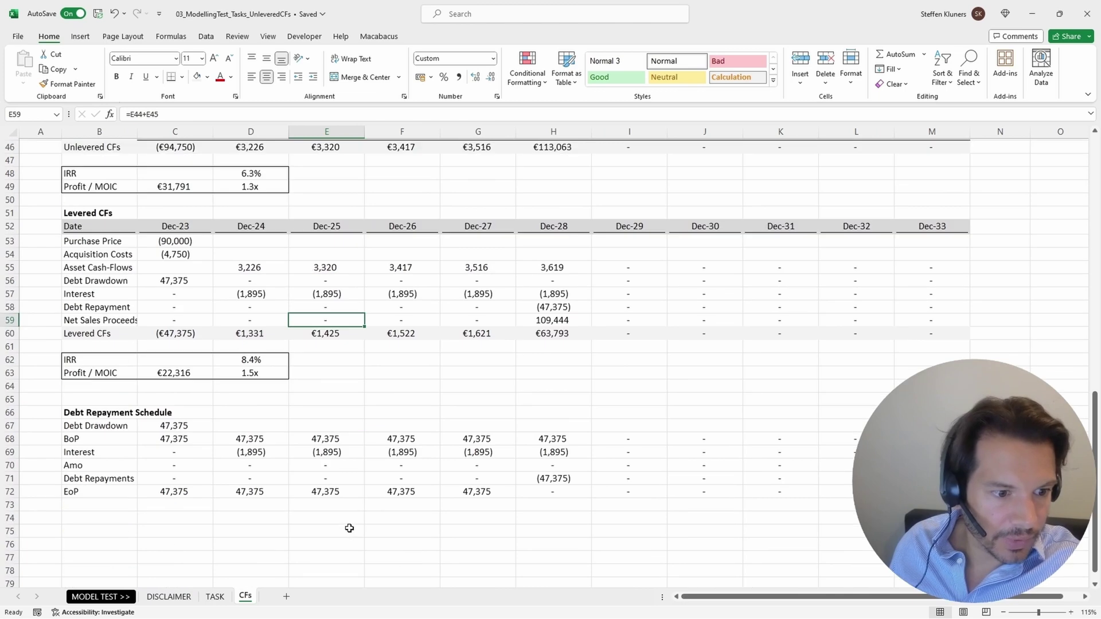
pyautogui.click(106, 426)
pyautogui.scroll(1, 120, 441)
pyautogui.click(89, 266)
pyautogui.press('Down')
pyautogui.press('Down')
pyautogui.press('Down')
pyautogui.press('Down')
pyautogui.press('Down')
pyautogui.press('Down')
pyautogui.press('Down')
pyautogui.press('Down')
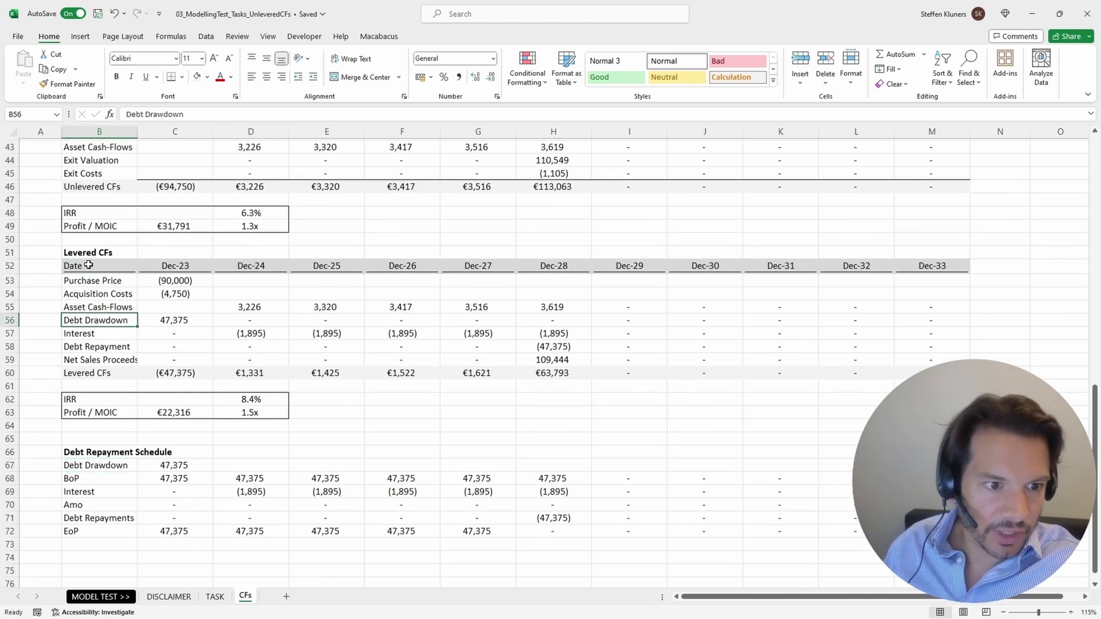
pyautogui.press('Right')
pyautogui.press('Right')
pyautogui.press('Down')
pyautogui.press('Down')
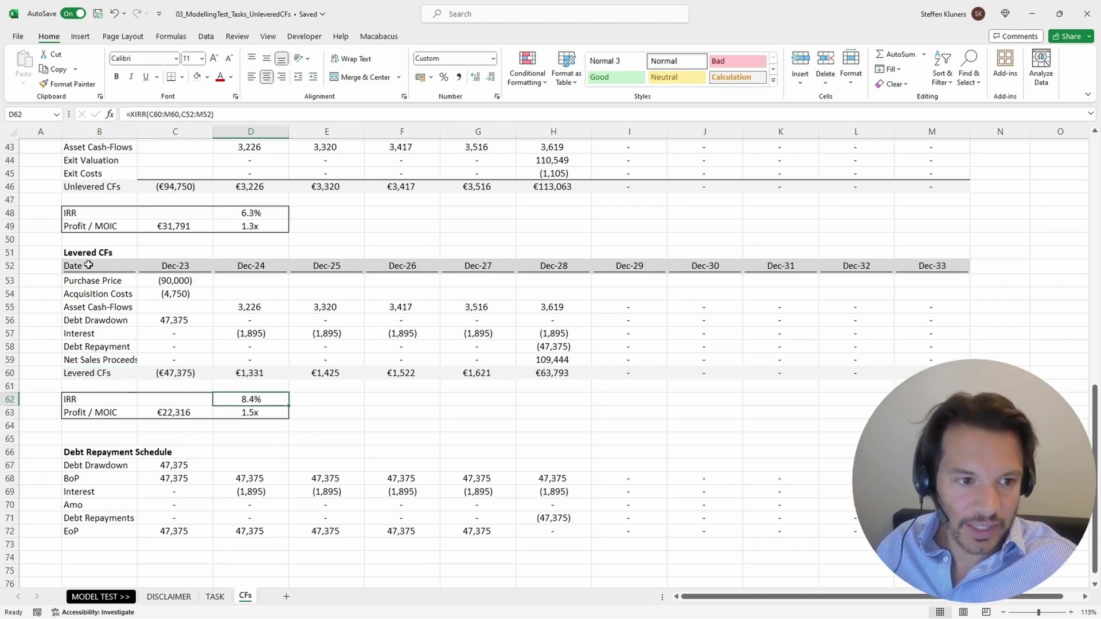
pyautogui.press('Right')
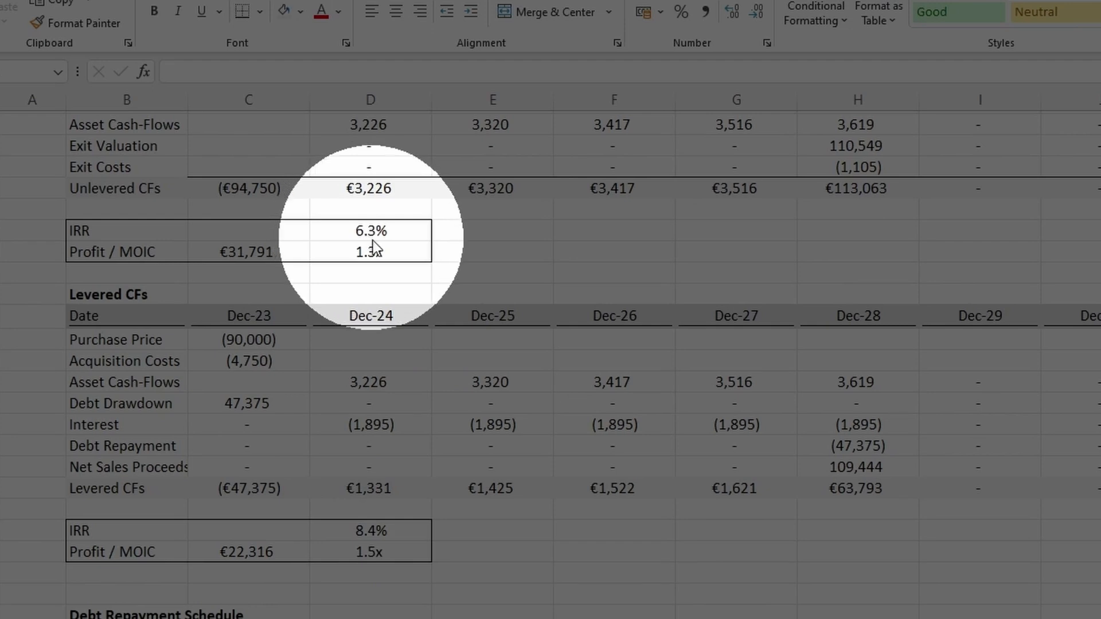
# - Change the Interest rate input from 4.00% to 10.00%
pyautogui.scroll(4, 499, 363)
pyautogui.scroll(9, 497, 362)
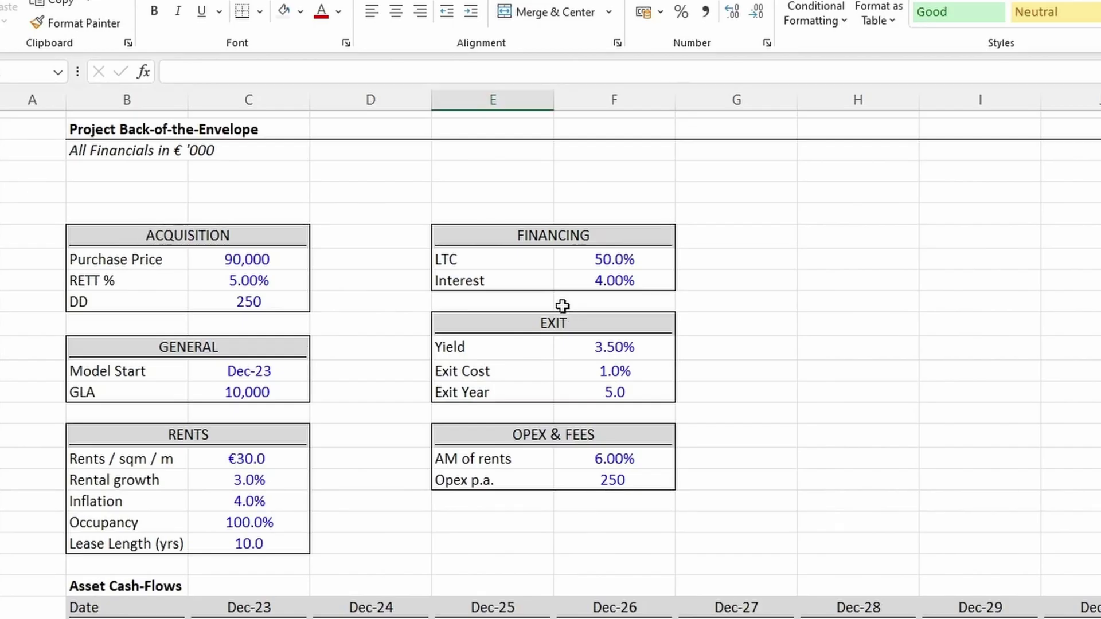
pyautogui.click(520, 387)
pyautogui.press('Up')
pyautogui.press('Up')
pyautogui.press('Up')
pyautogui.press('Up')
pyautogui.press('Up')
pyautogui.press('Right')
pyautogui.write('10%')
pyautogui.press('Return')
pyautogui.press('Up')
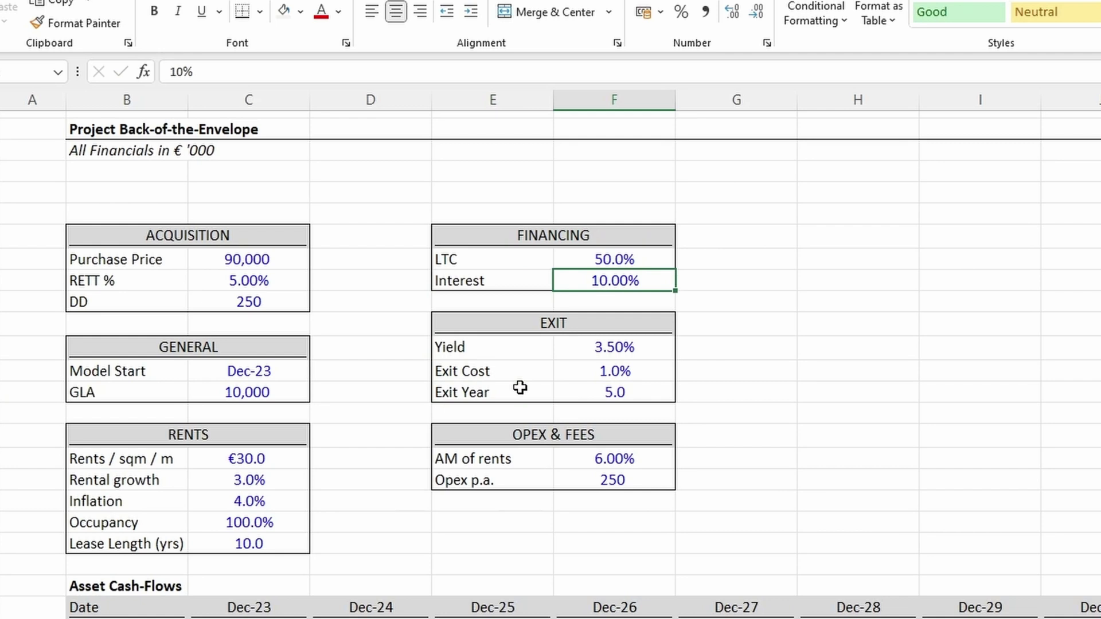
# - Check the levered IRR, now 3.0% with a 1.2x MOIC
pyautogui.scroll(-8, 520, 389)
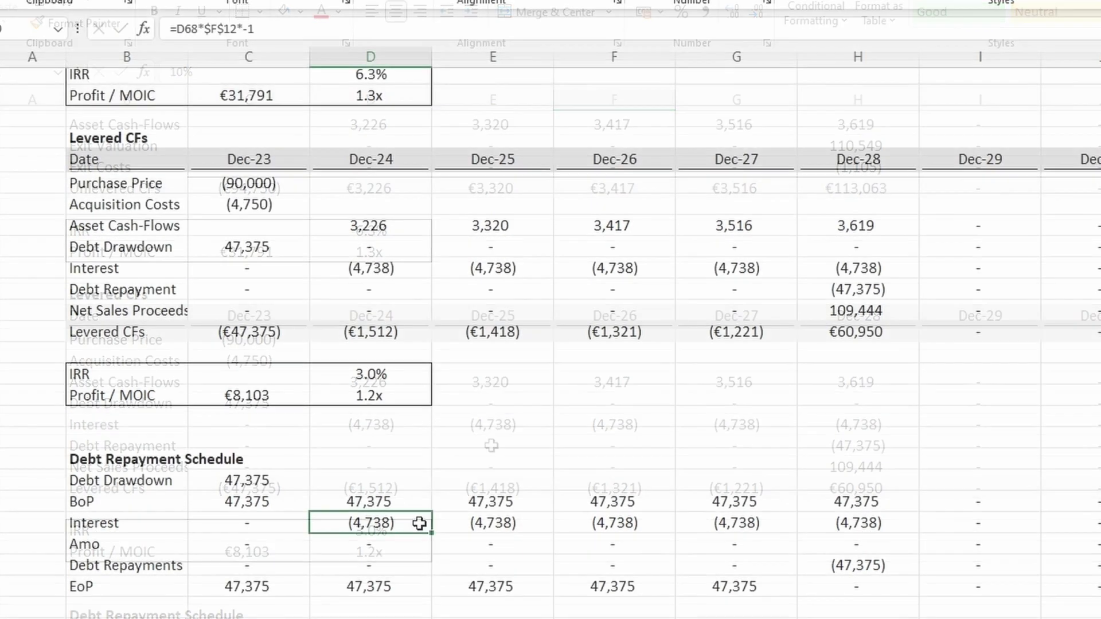
pyautogui.click(363, 372)
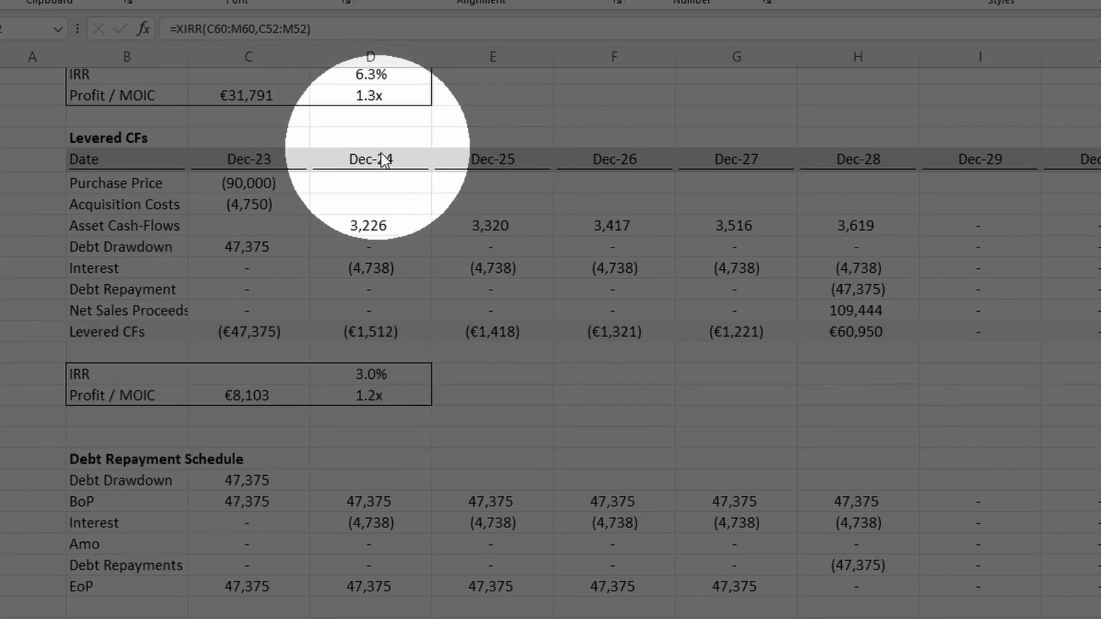
pyautogui.scroll(3, 384, 162)
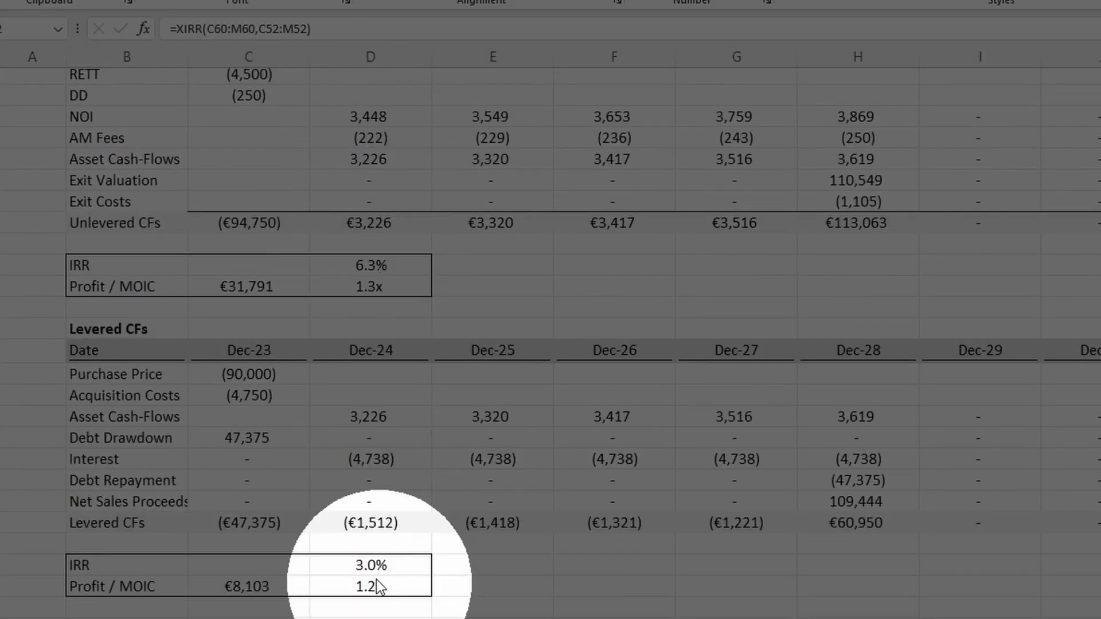